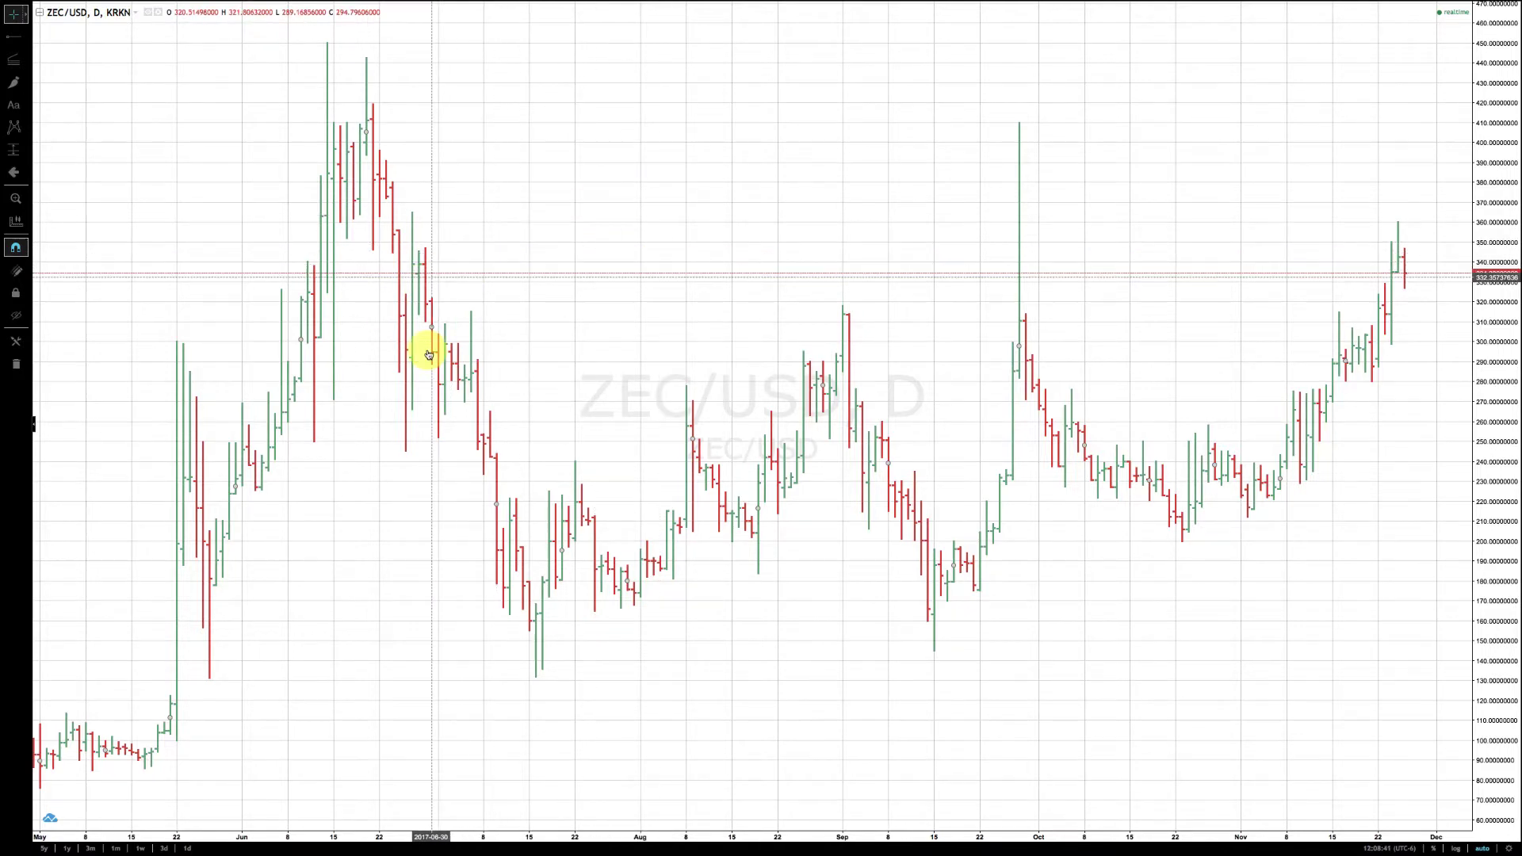
Change the price chart's style from bars to candles in the chart properties.
right_click(606, 191)
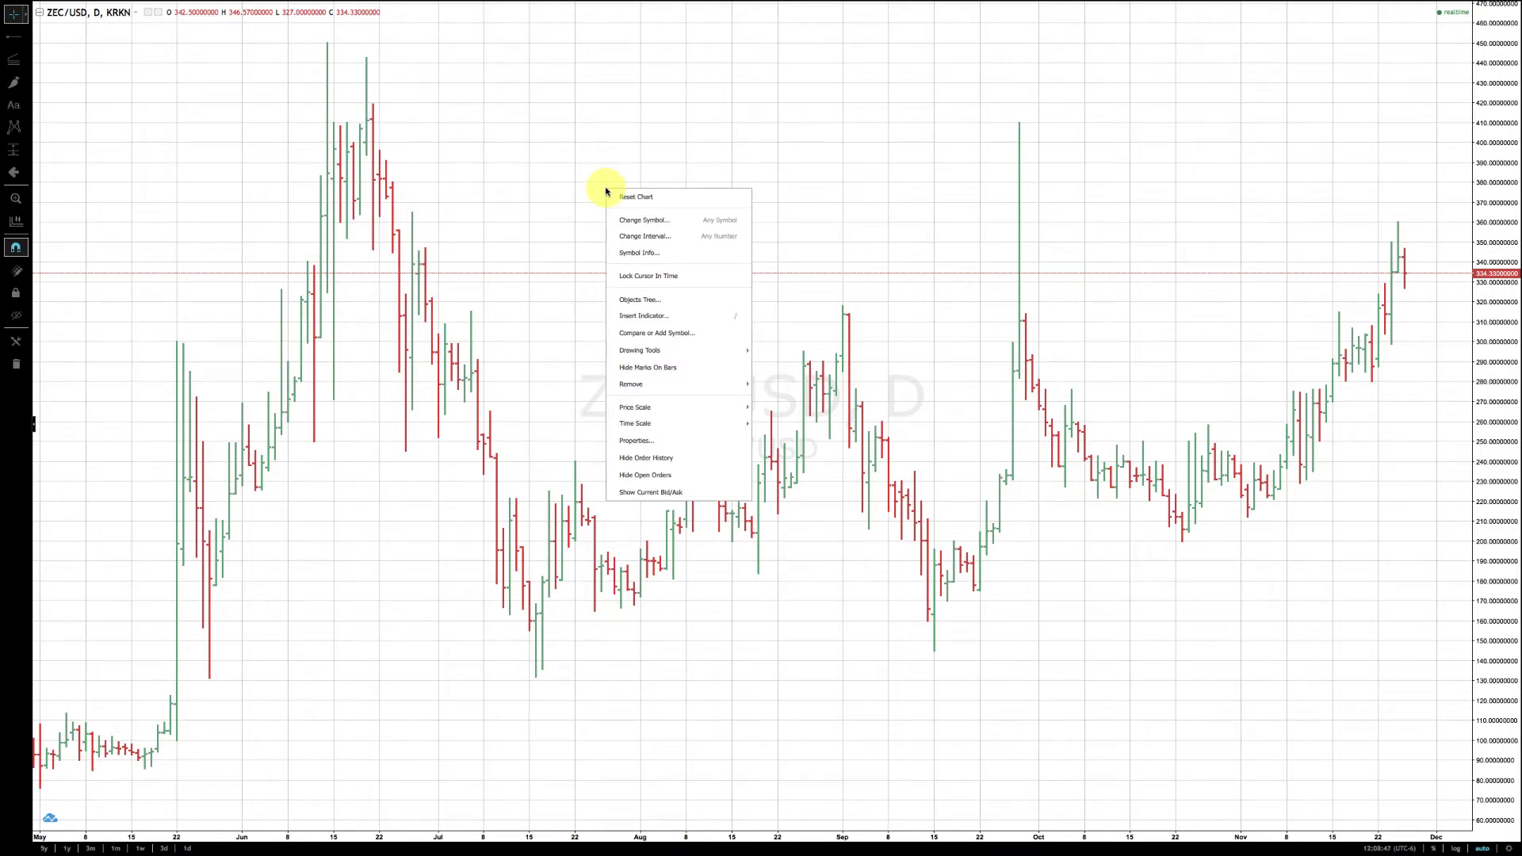
click(632, 443)
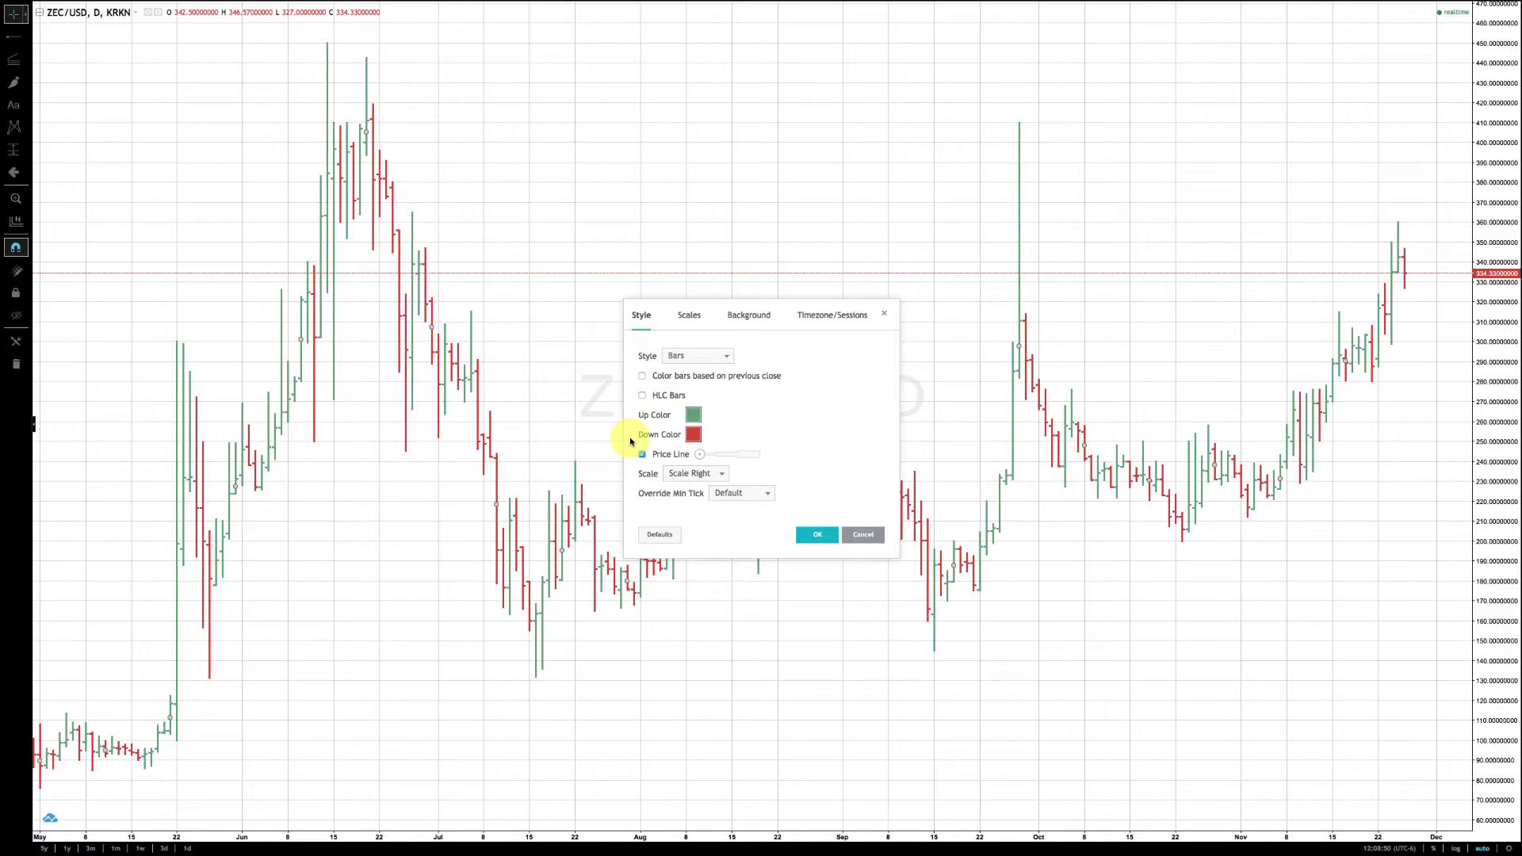
click(724, 358)
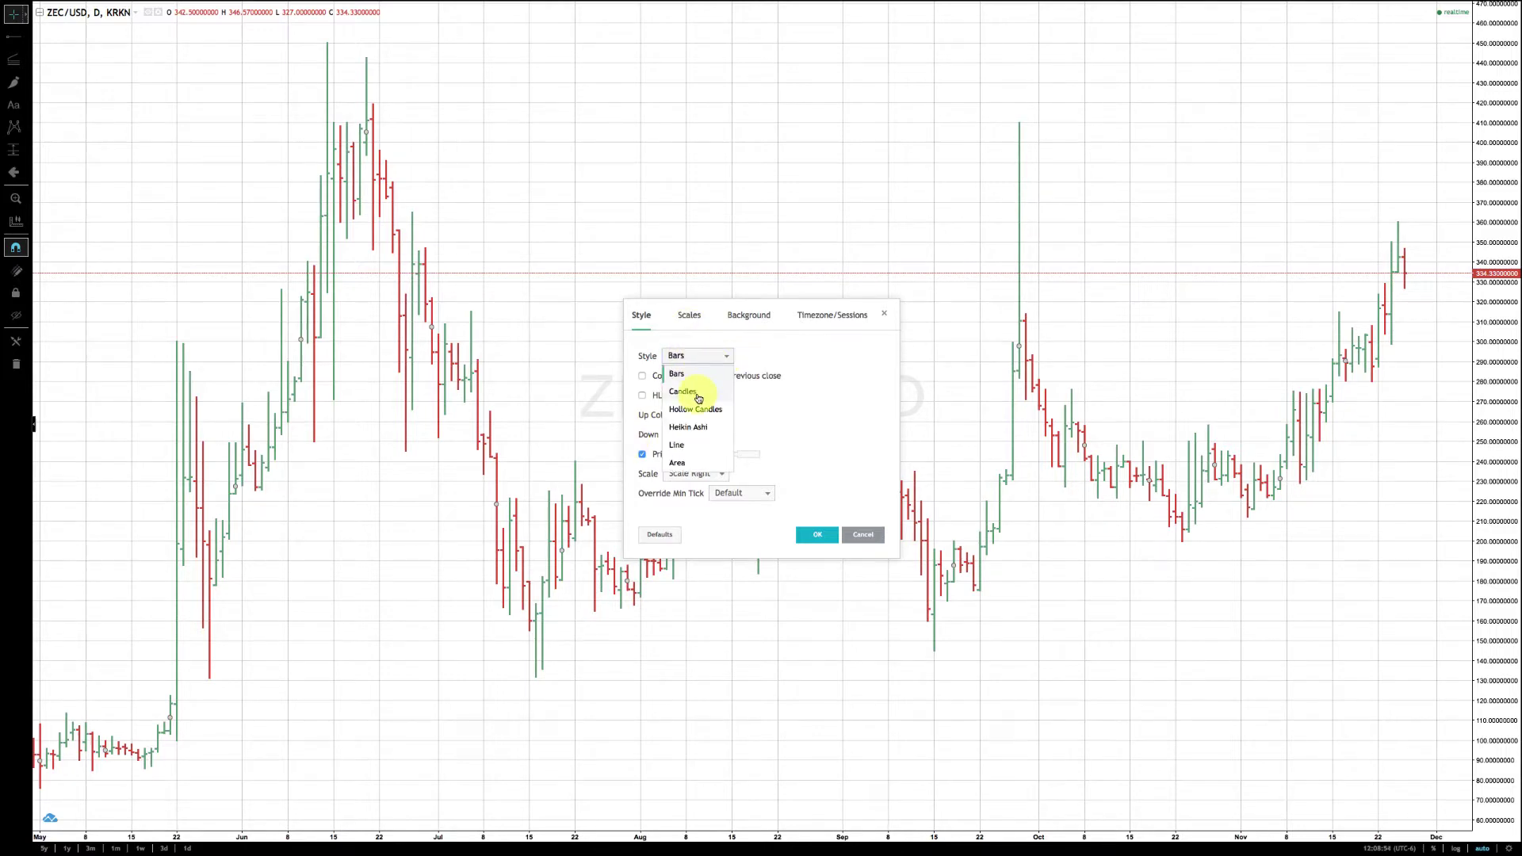
click(697, 398)
click(815, 536)
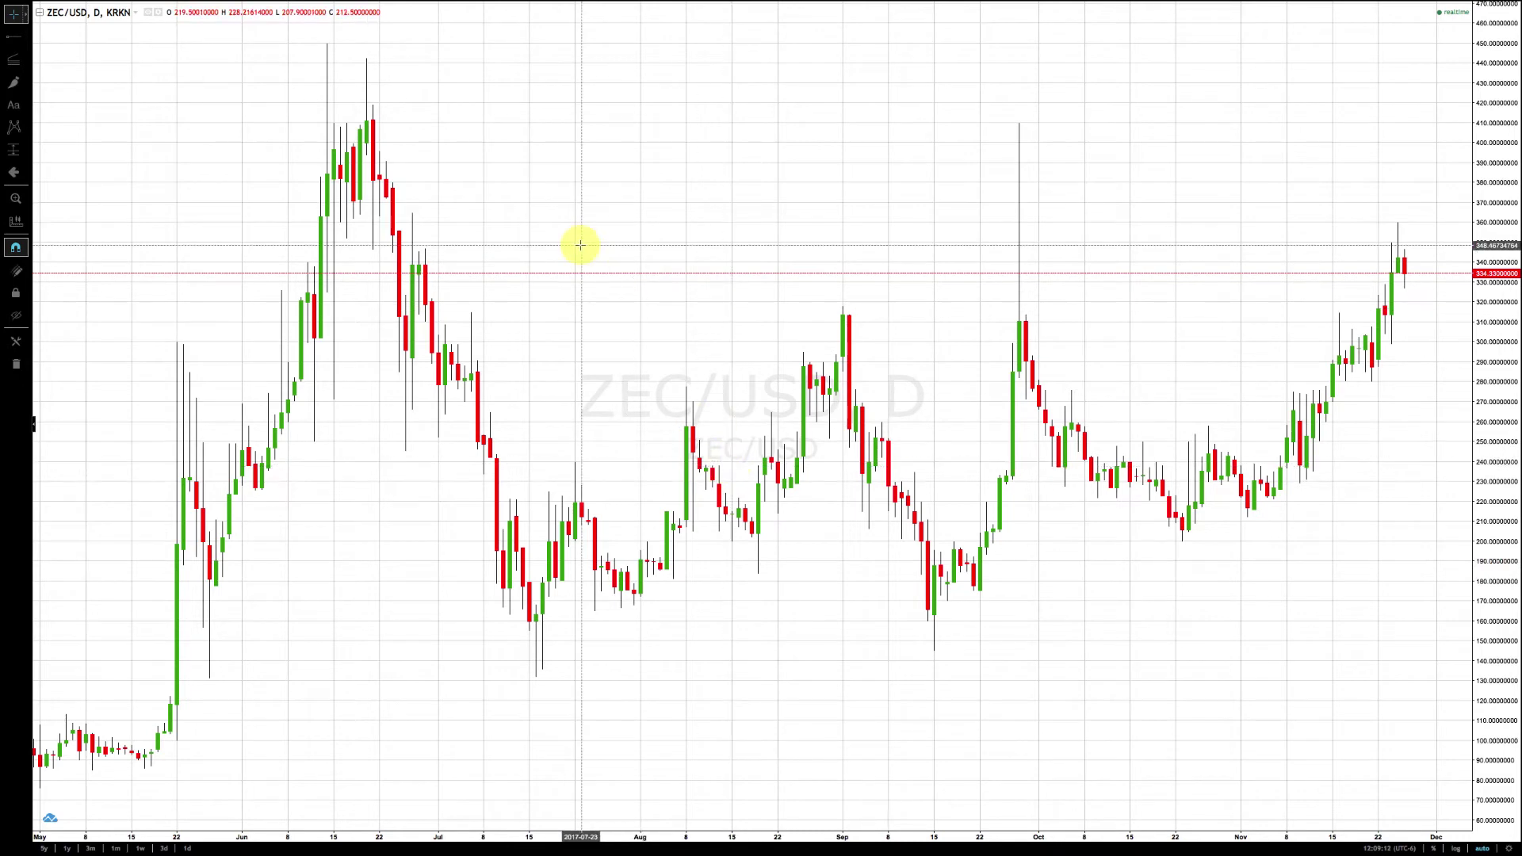
Add three Moving Average Exponential indicators and one Moving Average indicator to the chart.
right_click(221, 107)
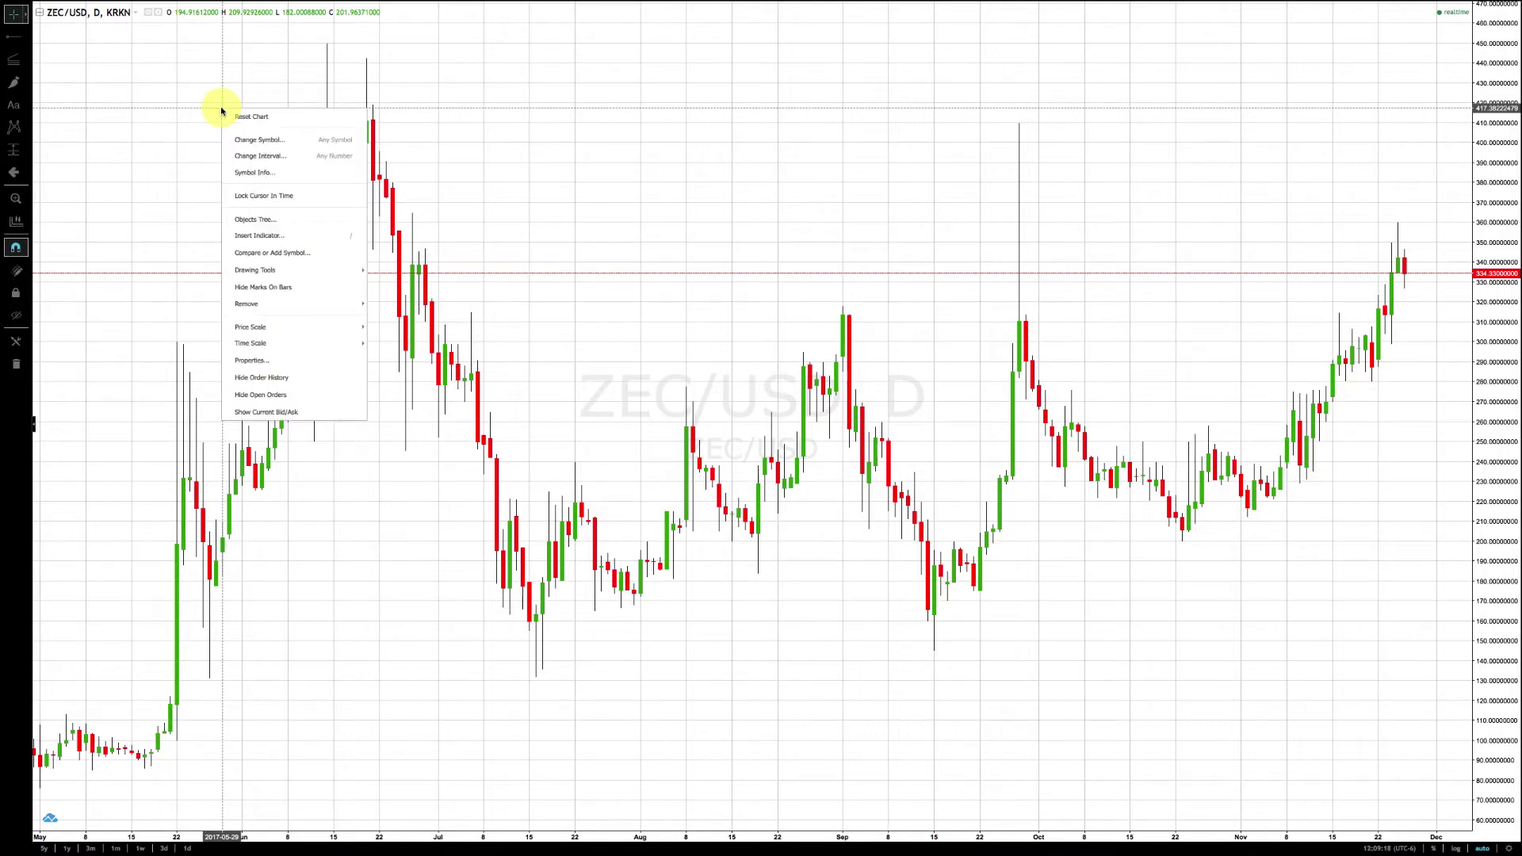
click(240, 236)
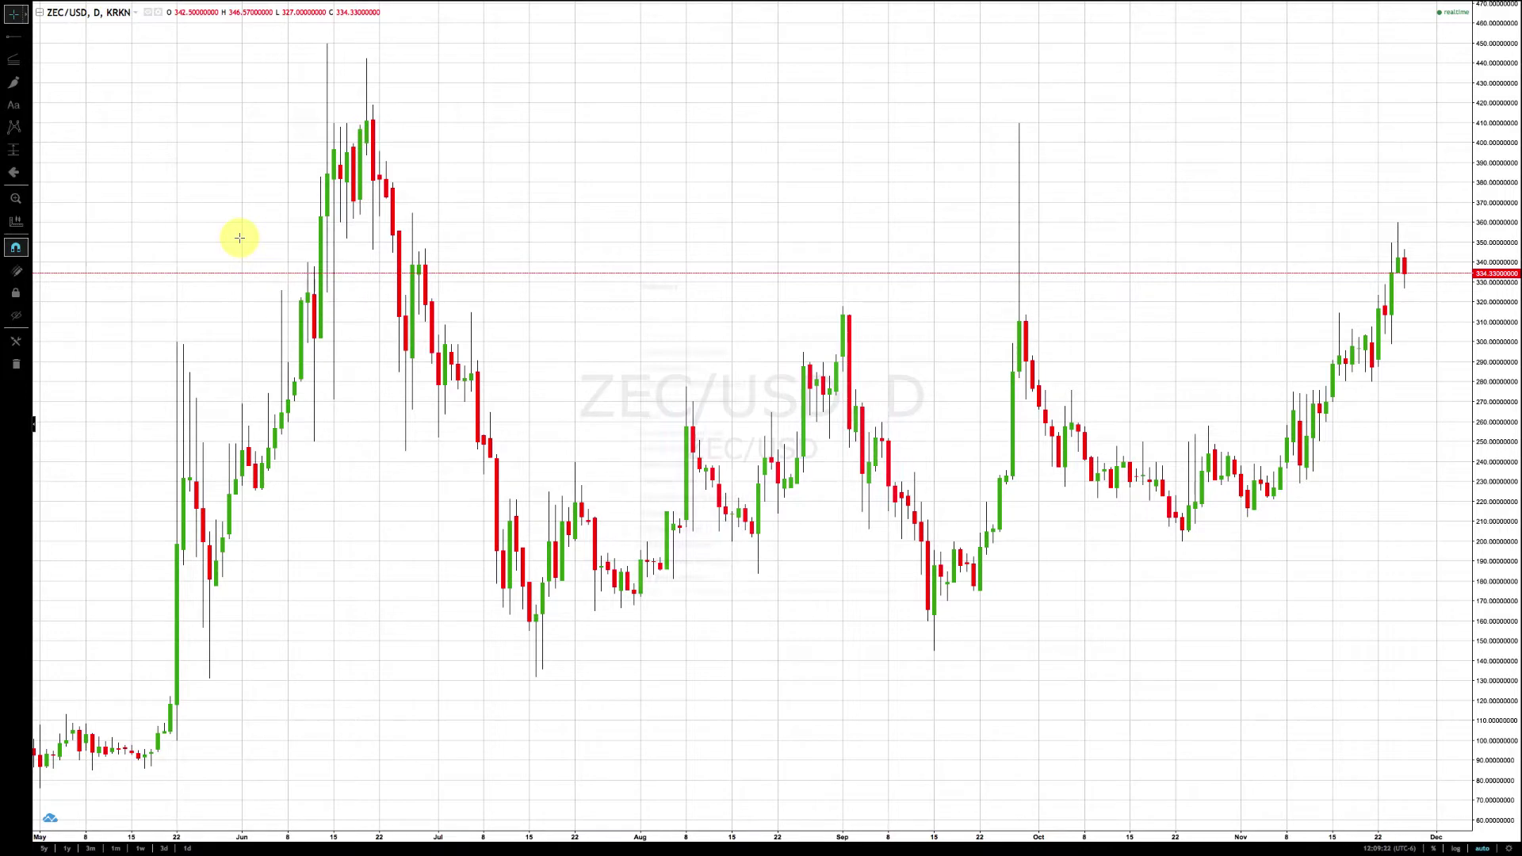
scroll(817, 571, down, 2)
scroll(817, 571, down, 5)
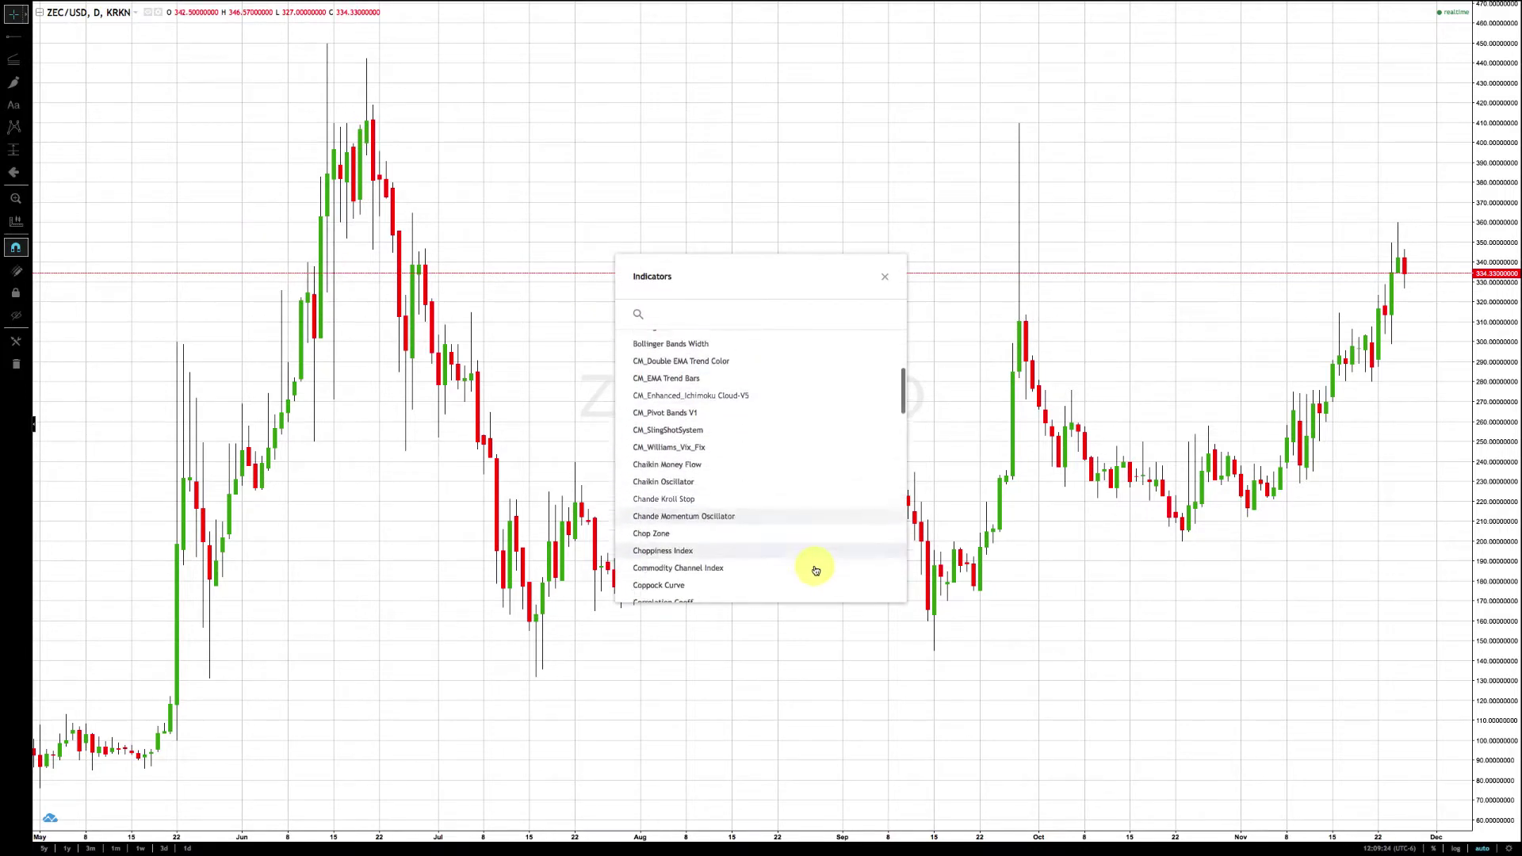
scroll(815, 571, down, 5)
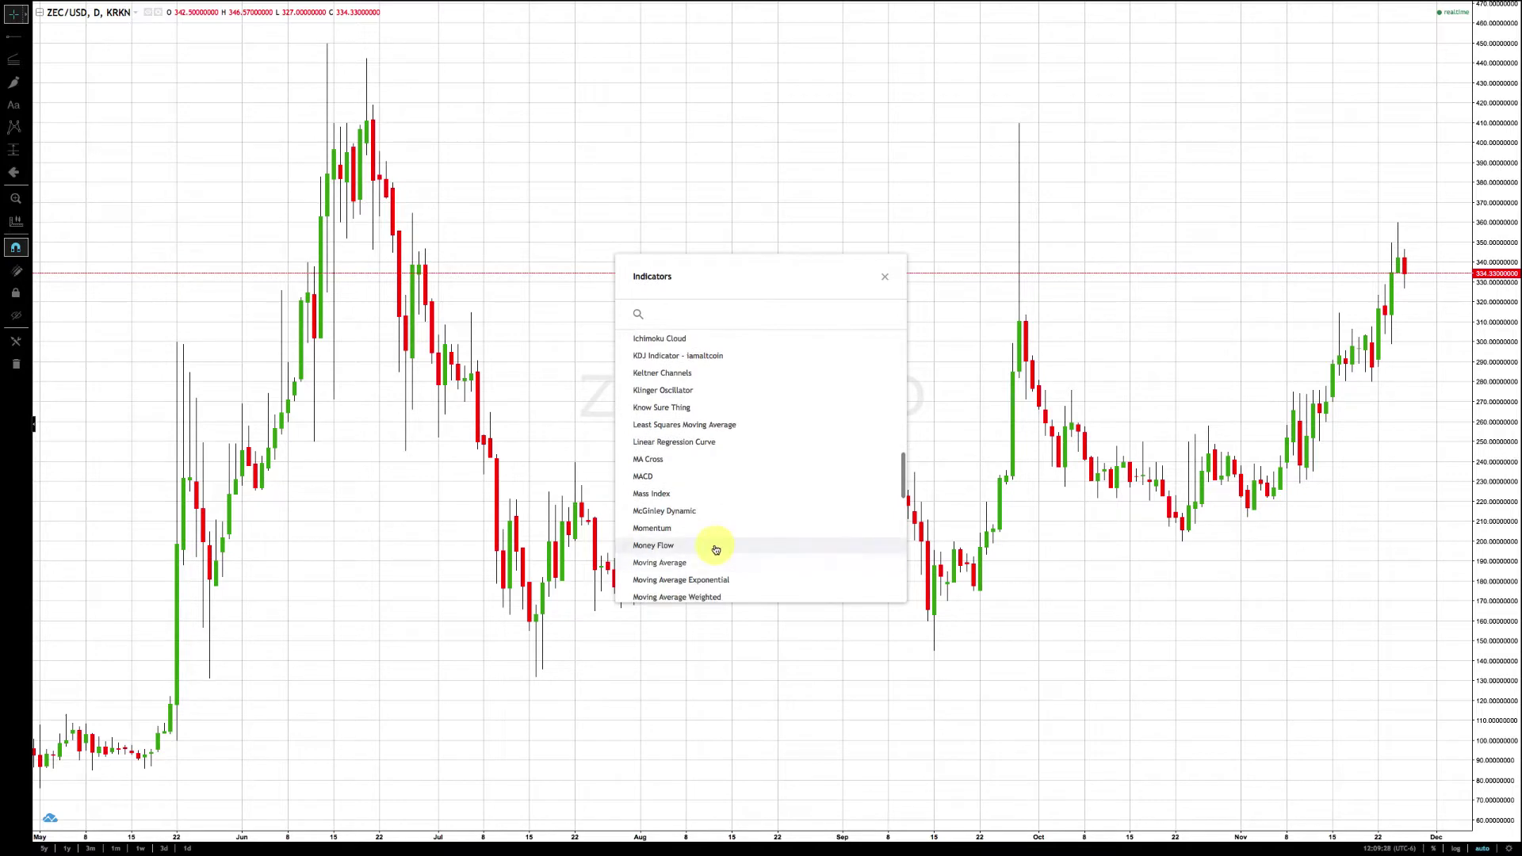
click(664, 585)
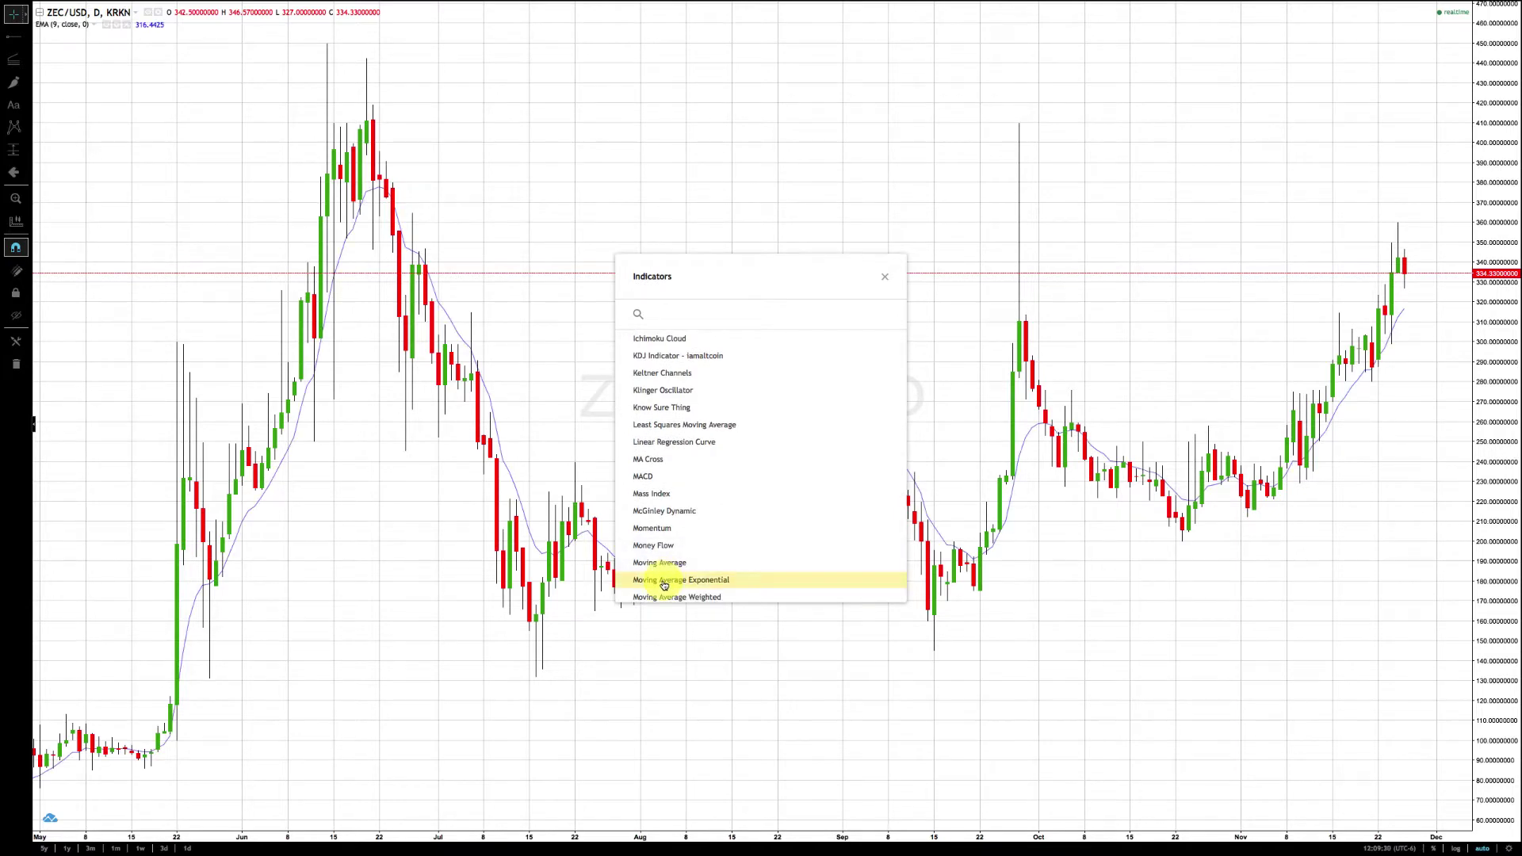
double_click(665, 585)
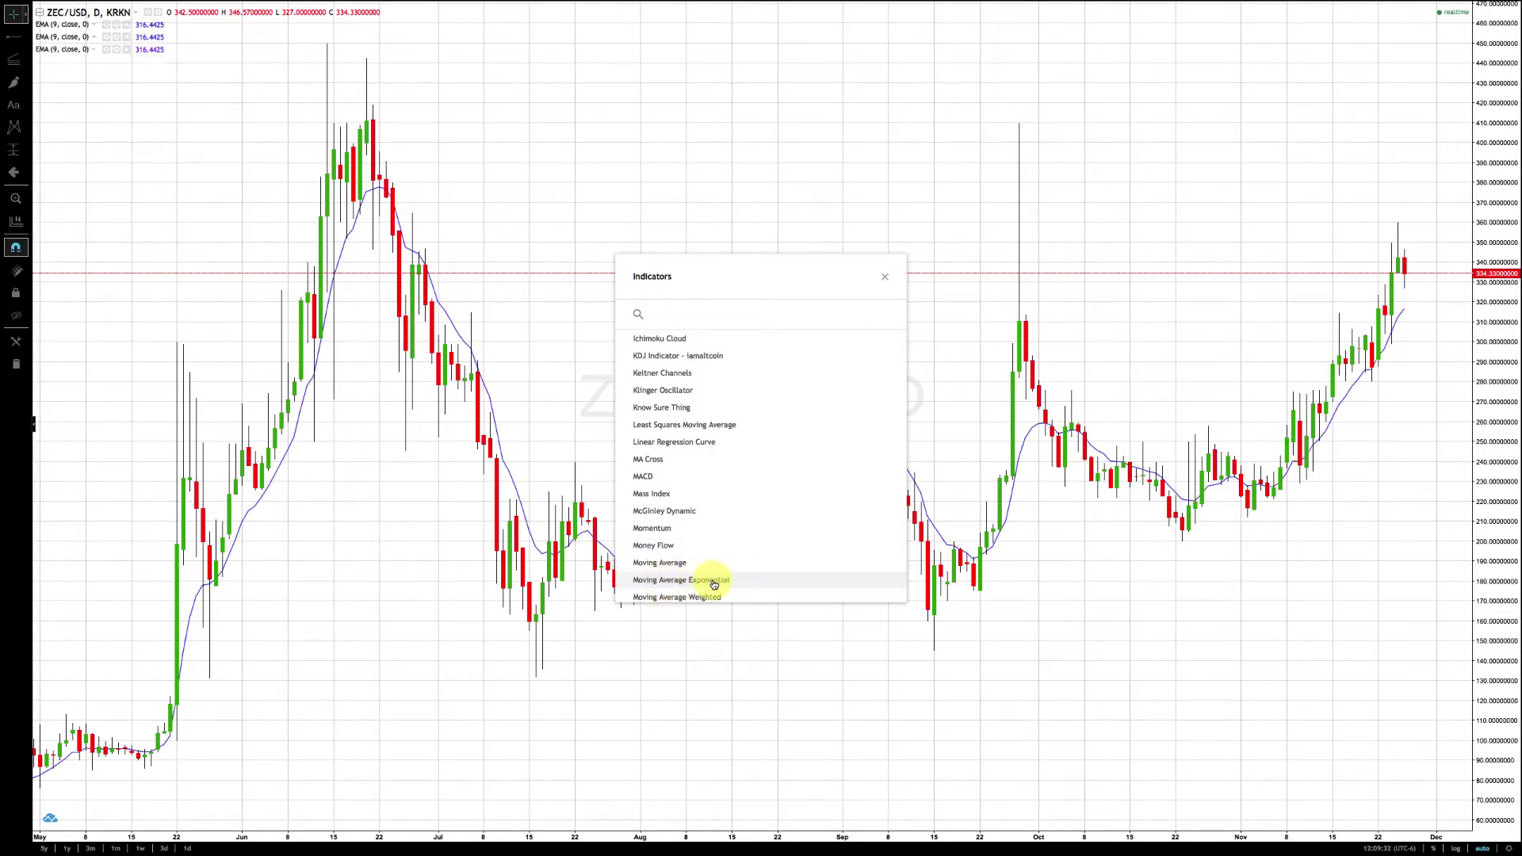
click(664, 569)
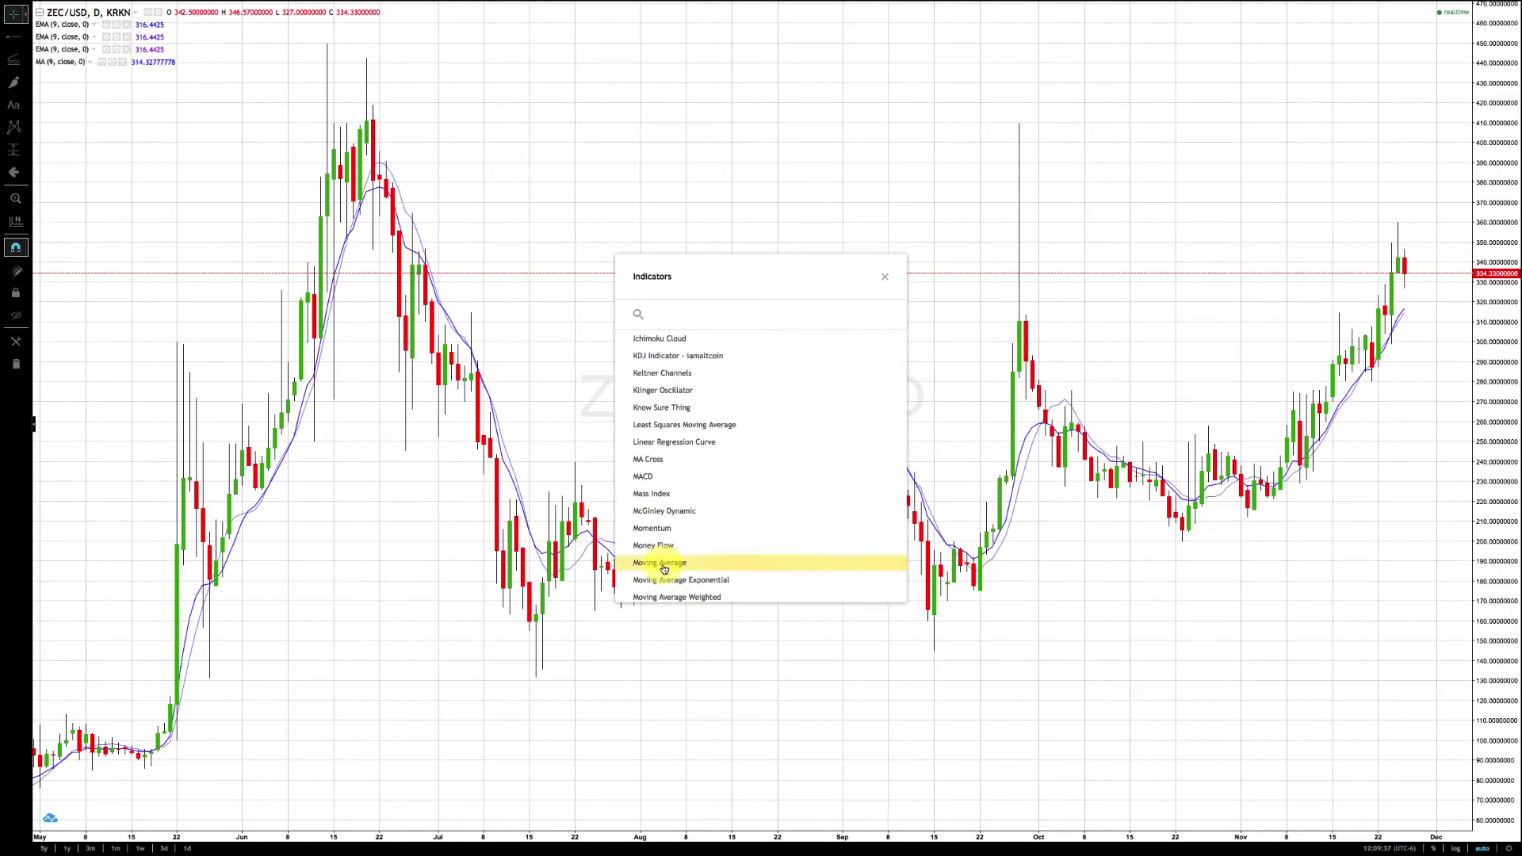
click(885, 276)
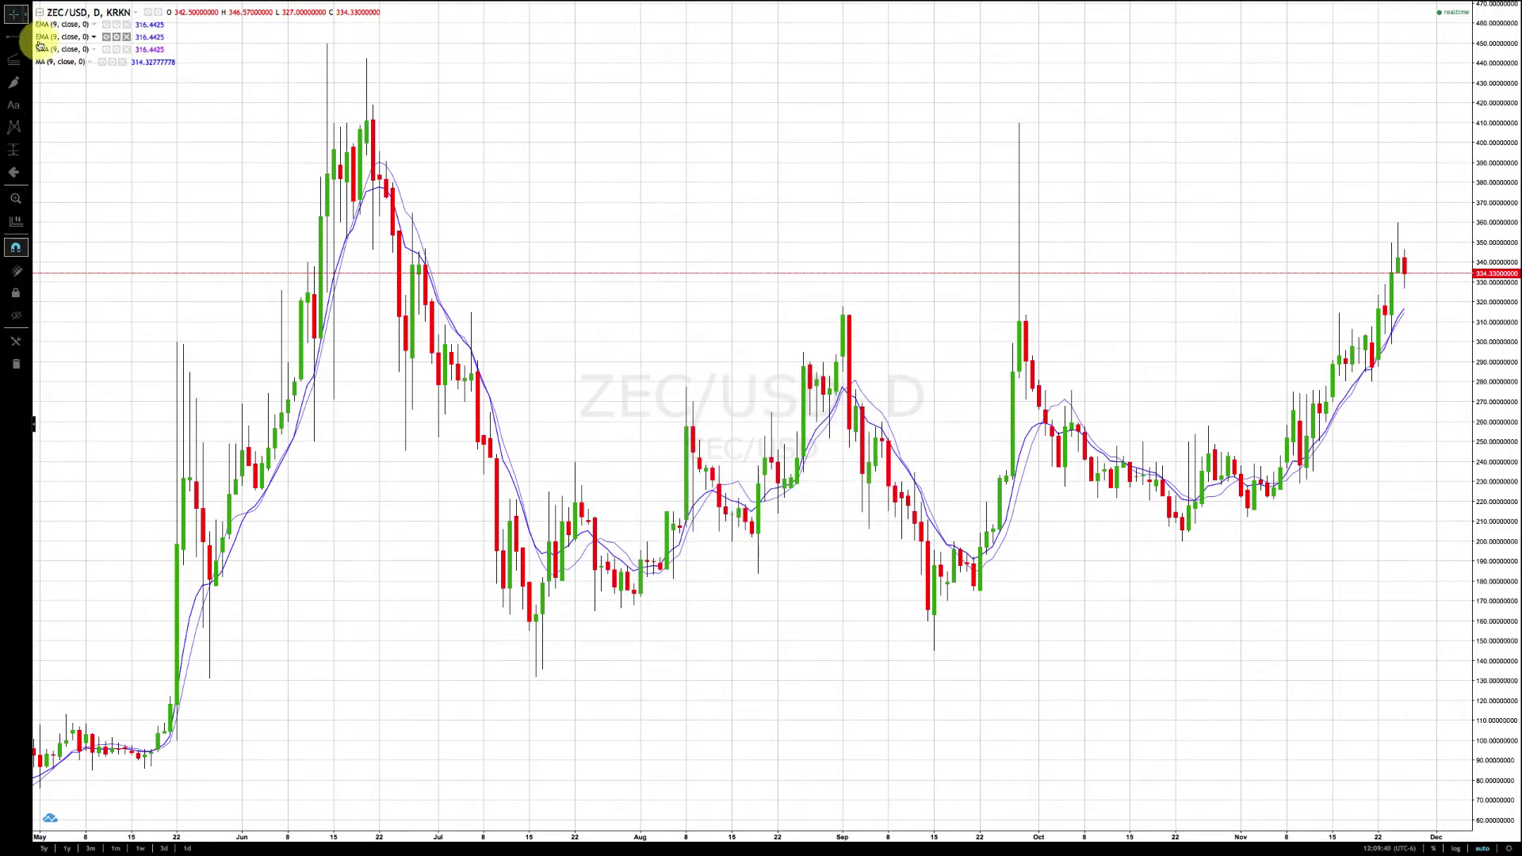
Format the first EMA as a thicker orange line and set its length to 8.
click(116, 29)
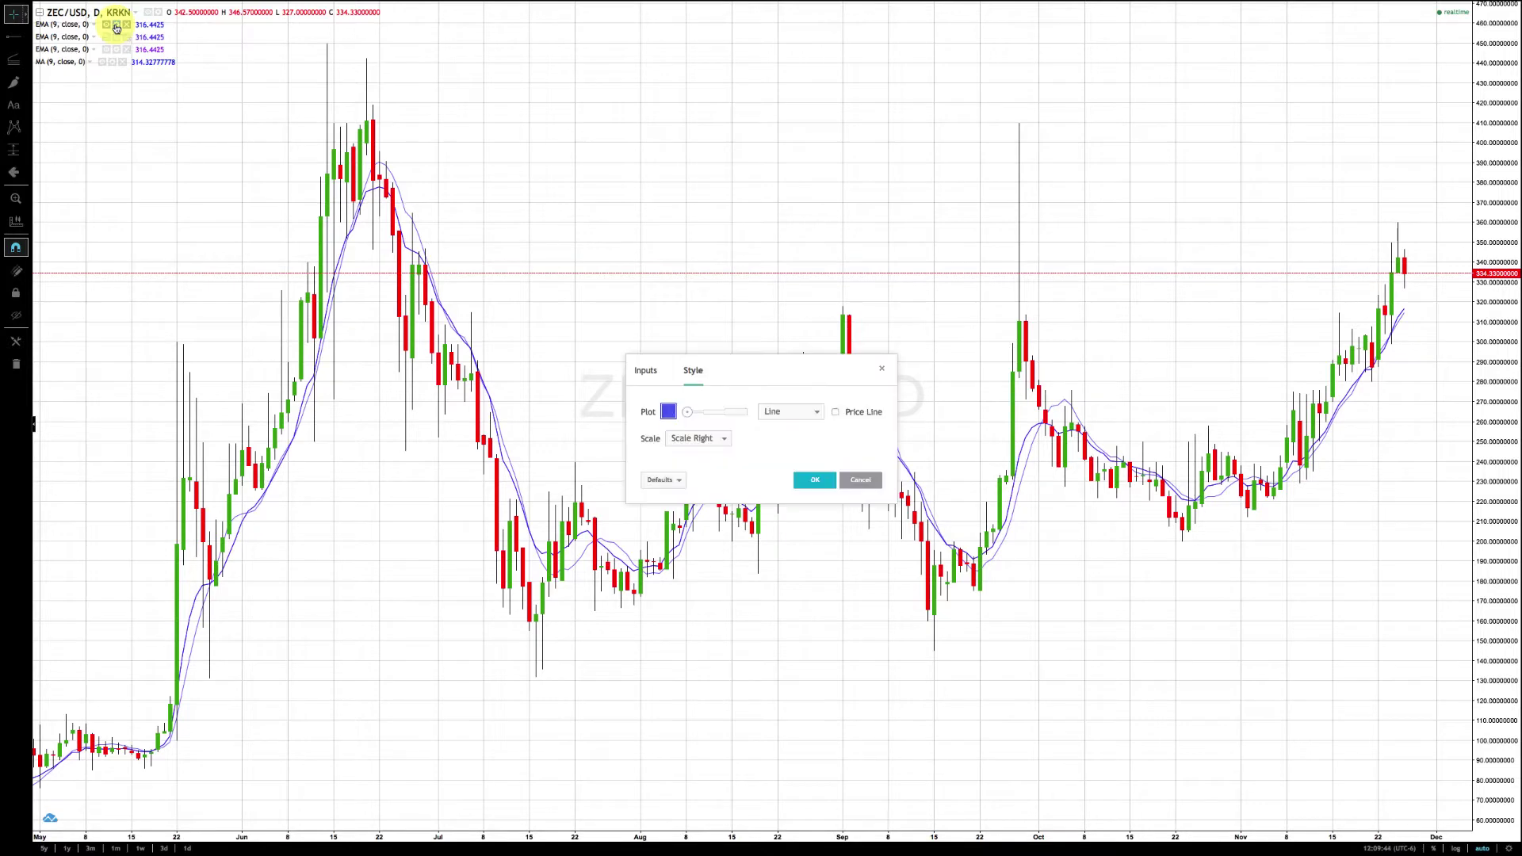
click(669, 413)
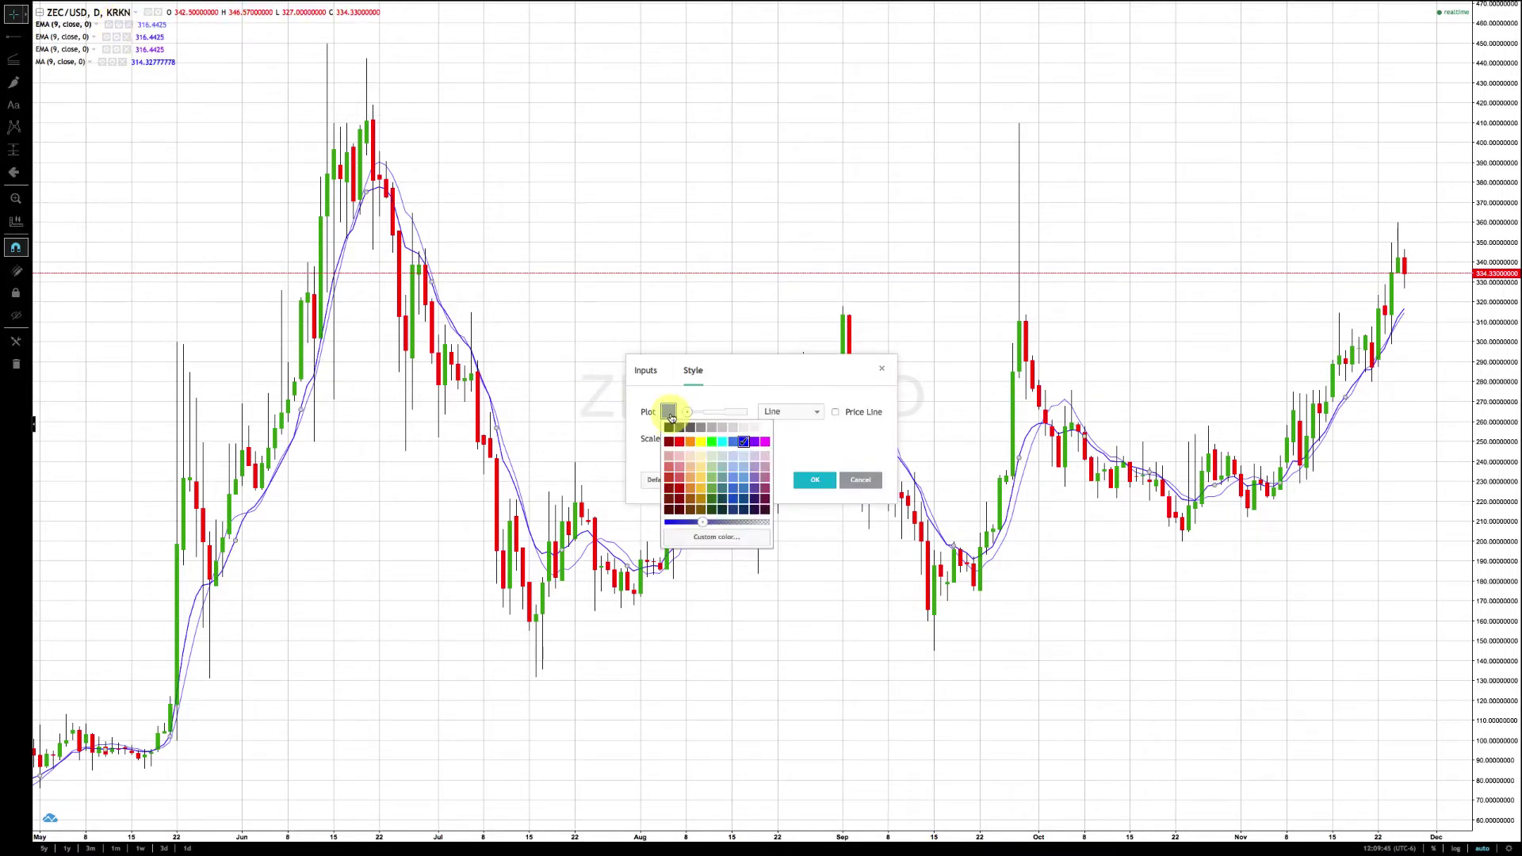
click(701, 442)
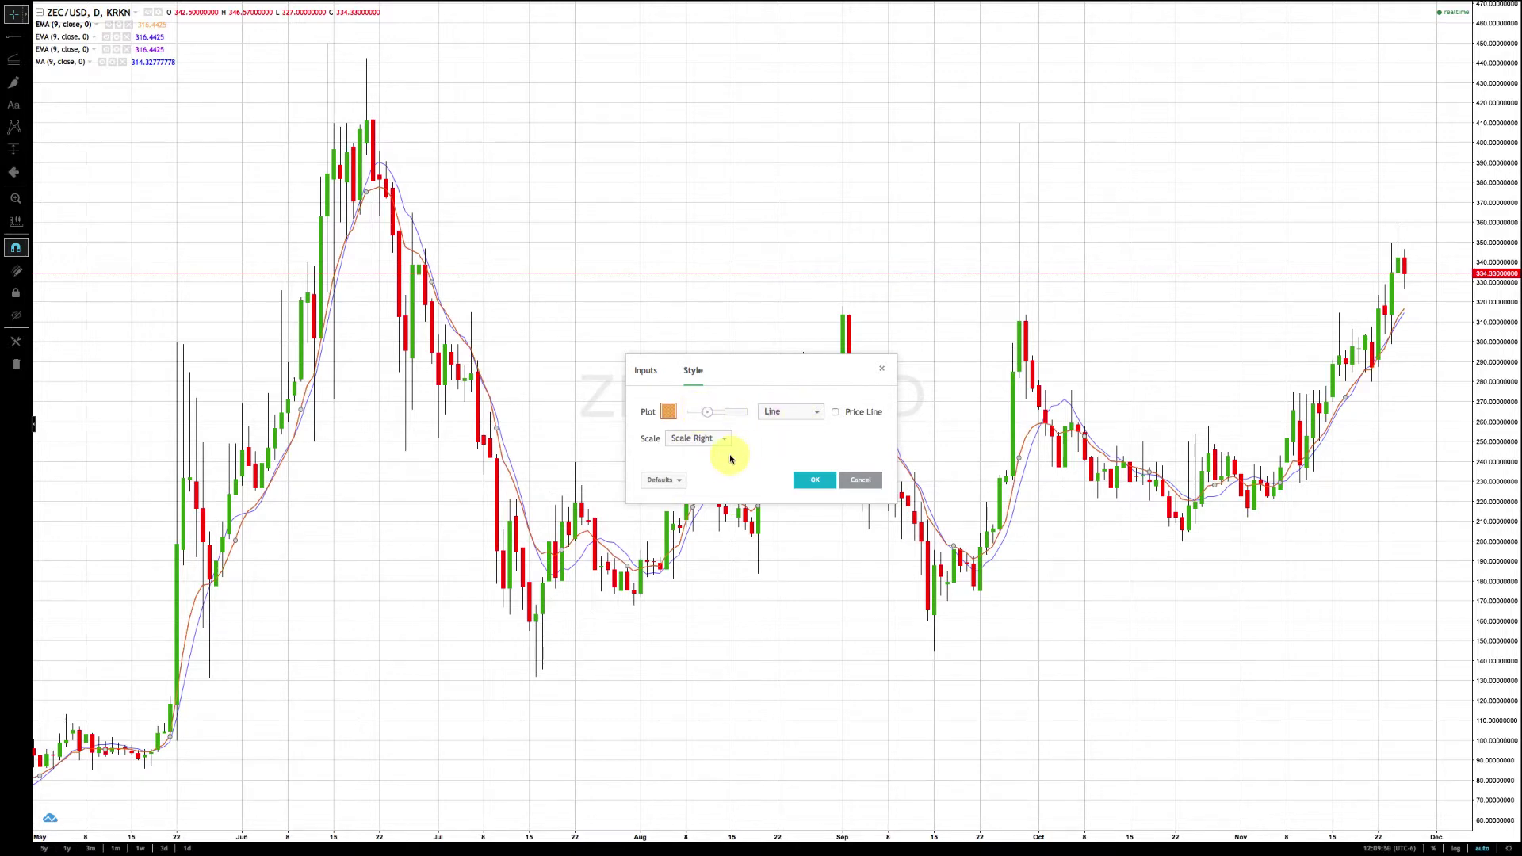
click(652, 373)
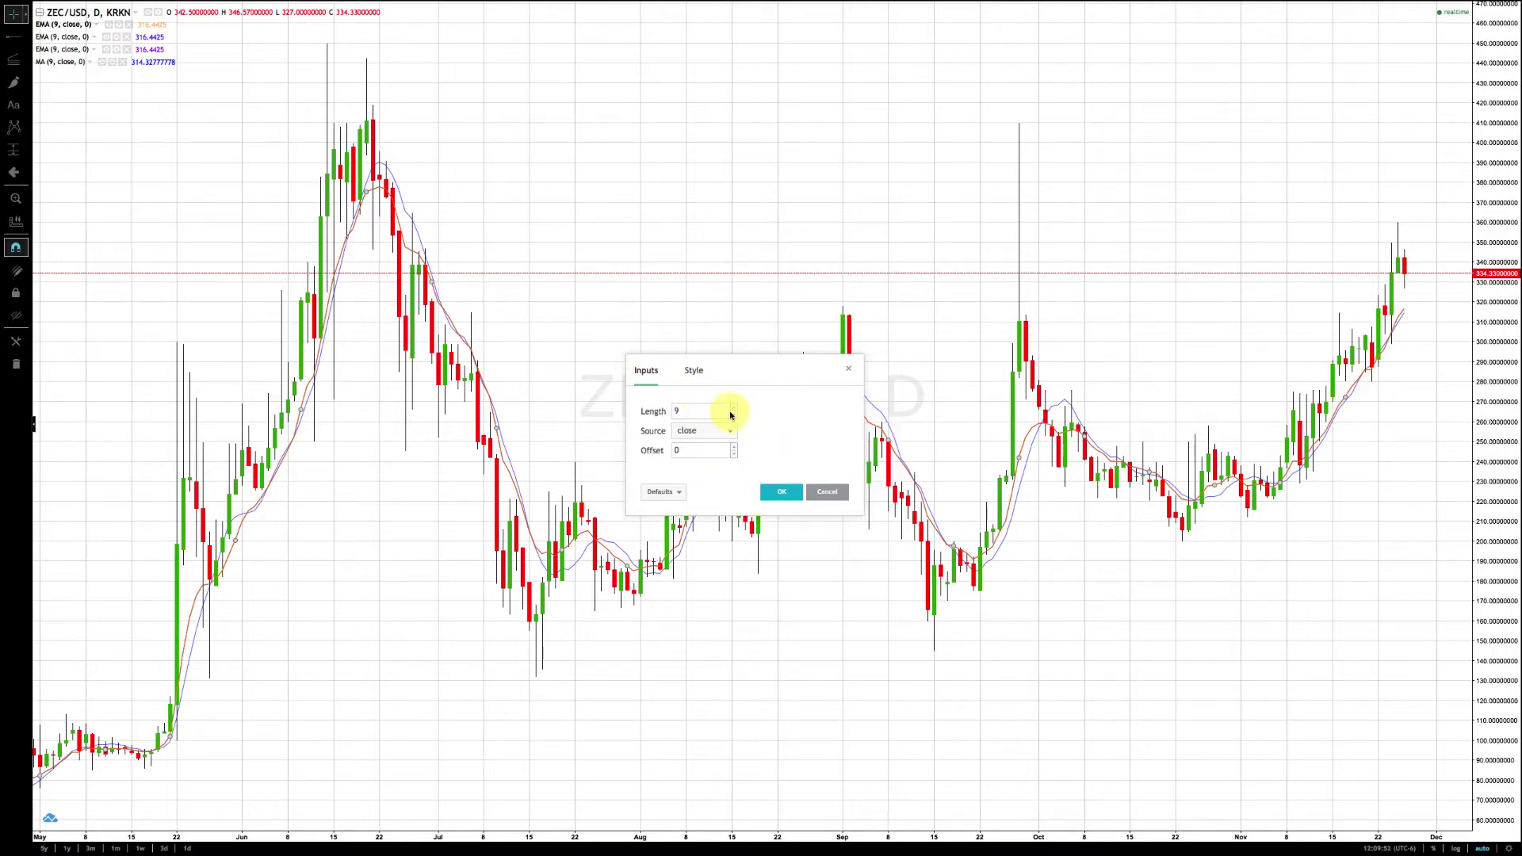
click(734, 417)
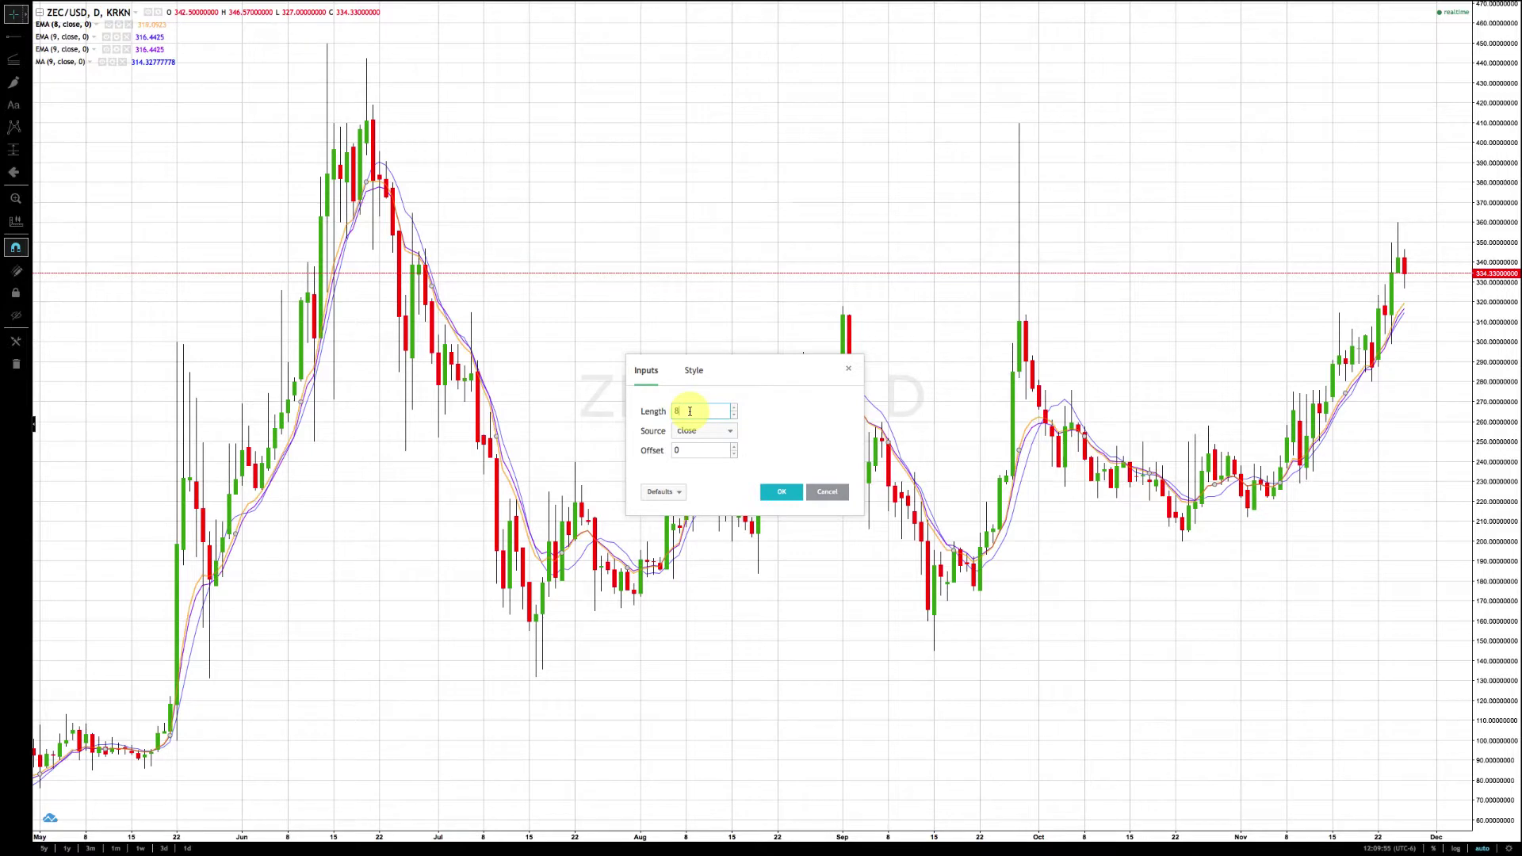
click(782, 493)
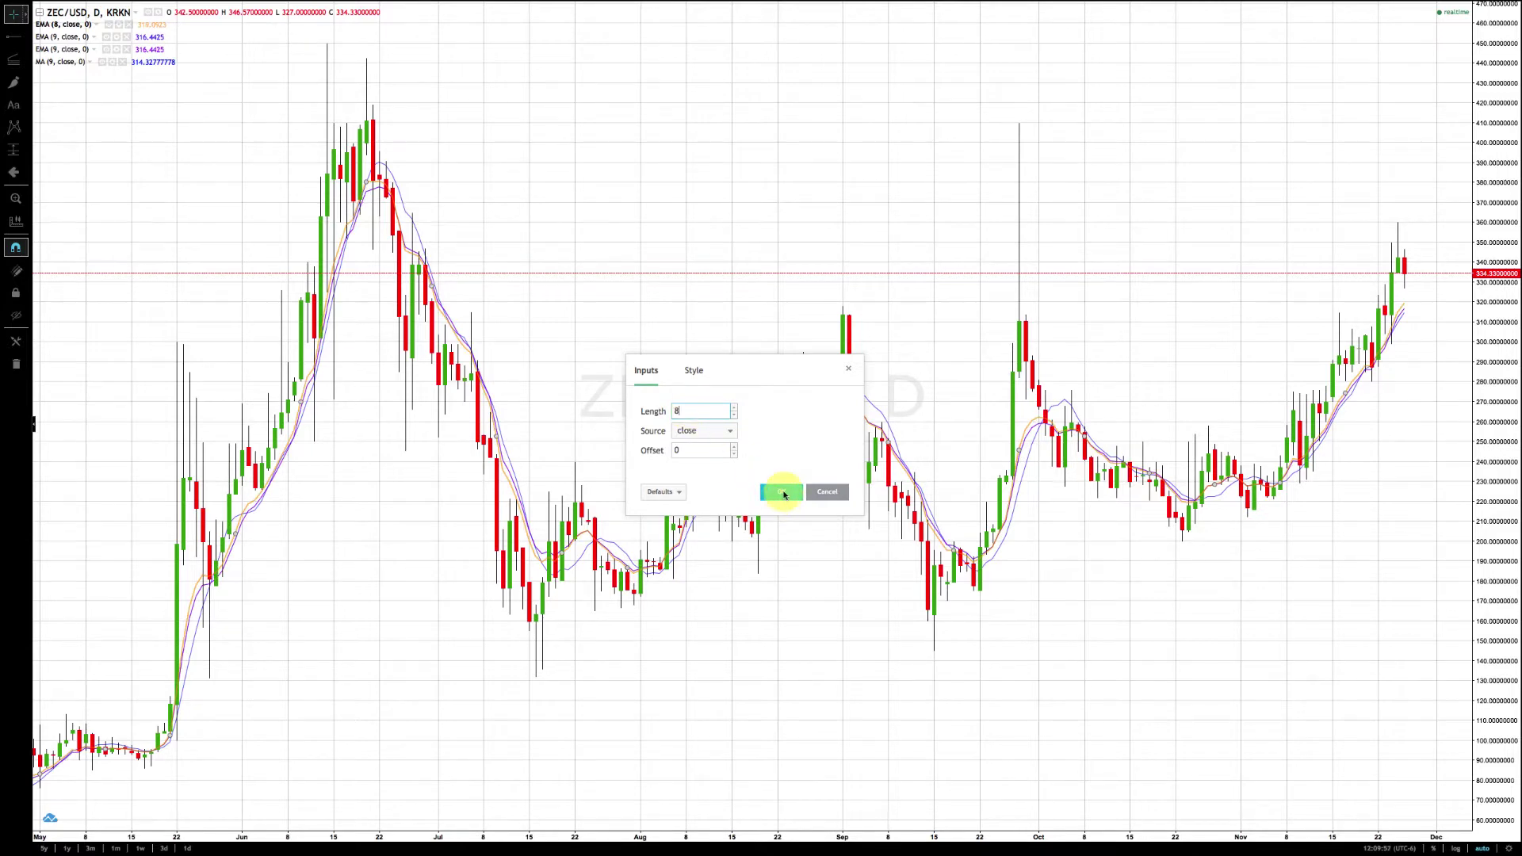
click(695, 371)
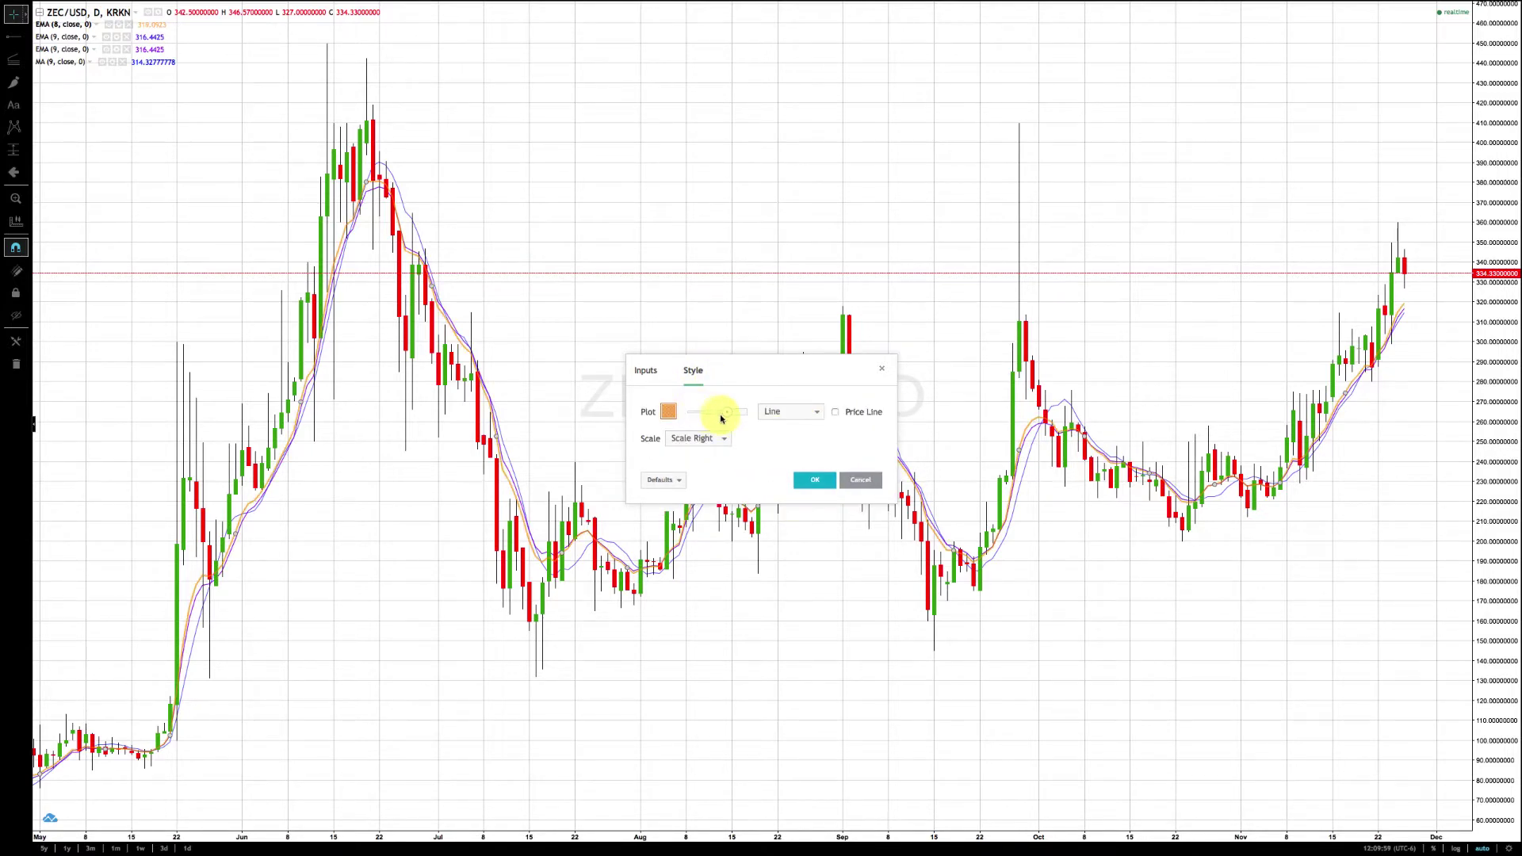
click(820, 482)
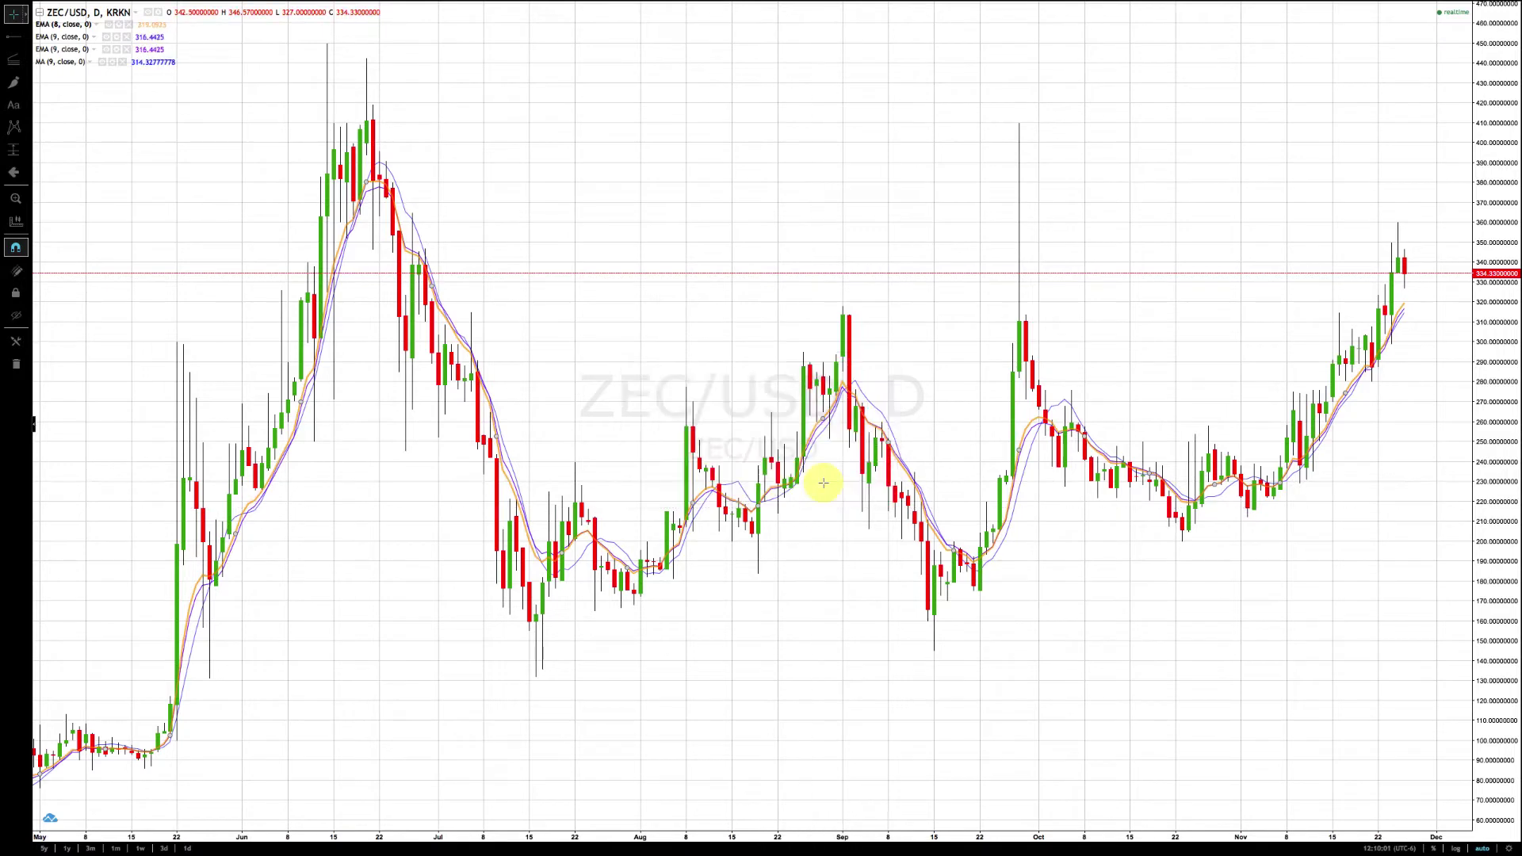
Format the second EMA as a thicker blue line and set its length to 21.
click(116, 38)
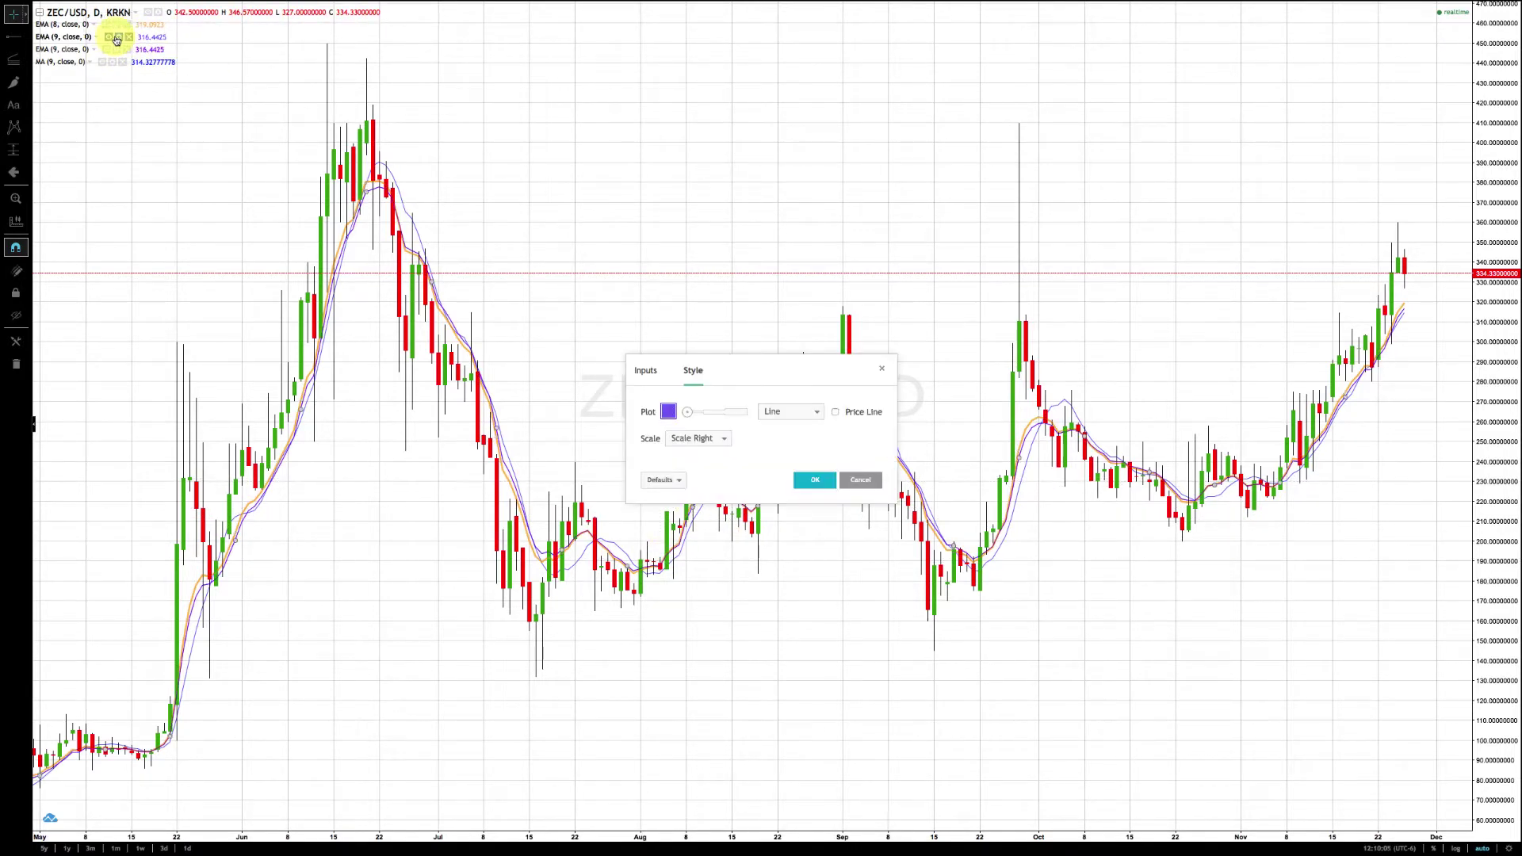
click(669, 412)
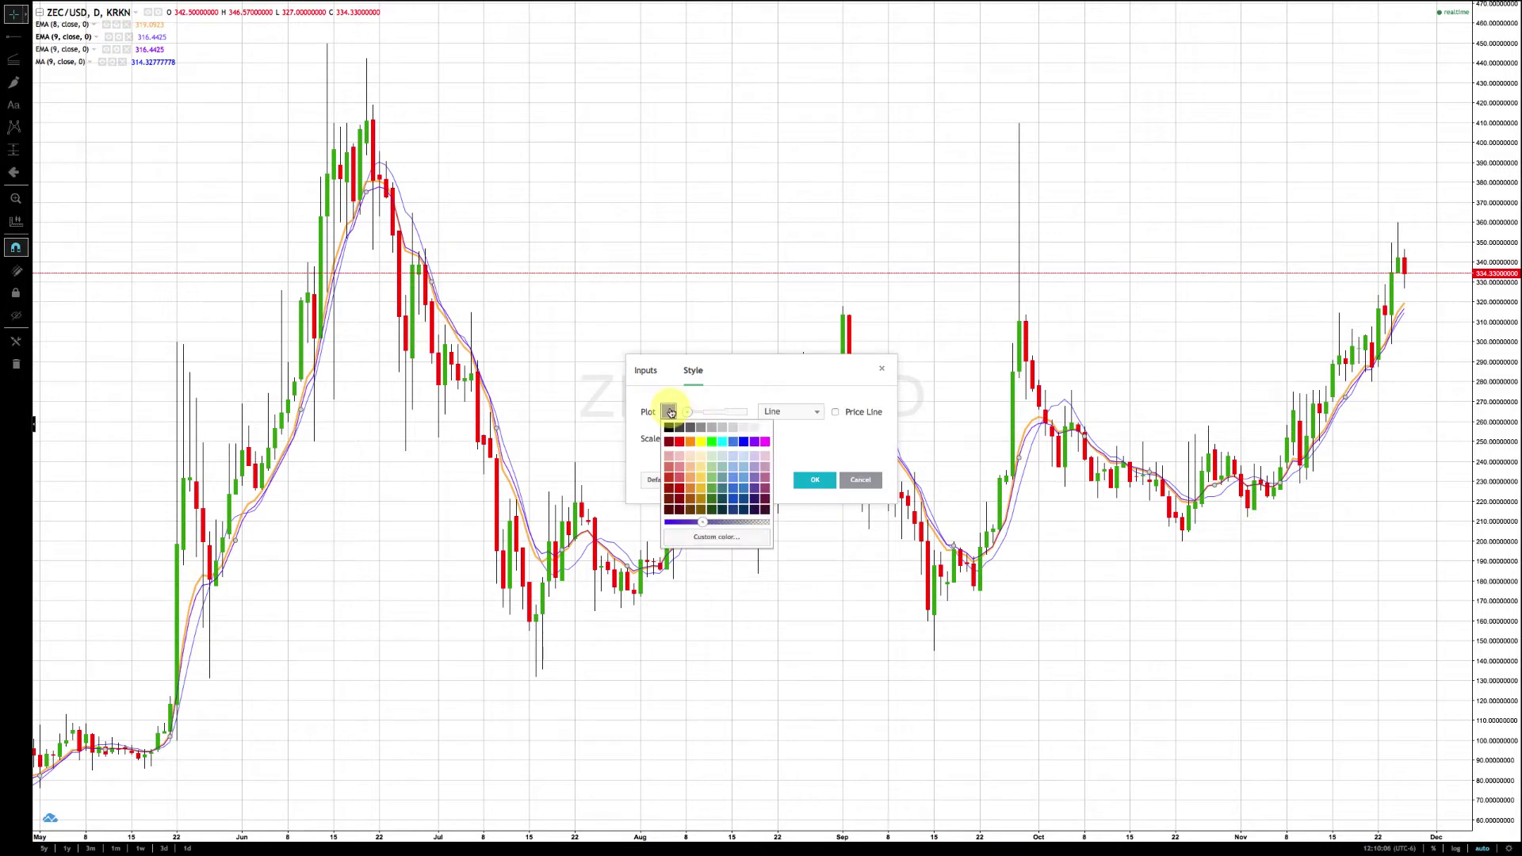
click(743, 442)
drag(686, 415, 722, 415)
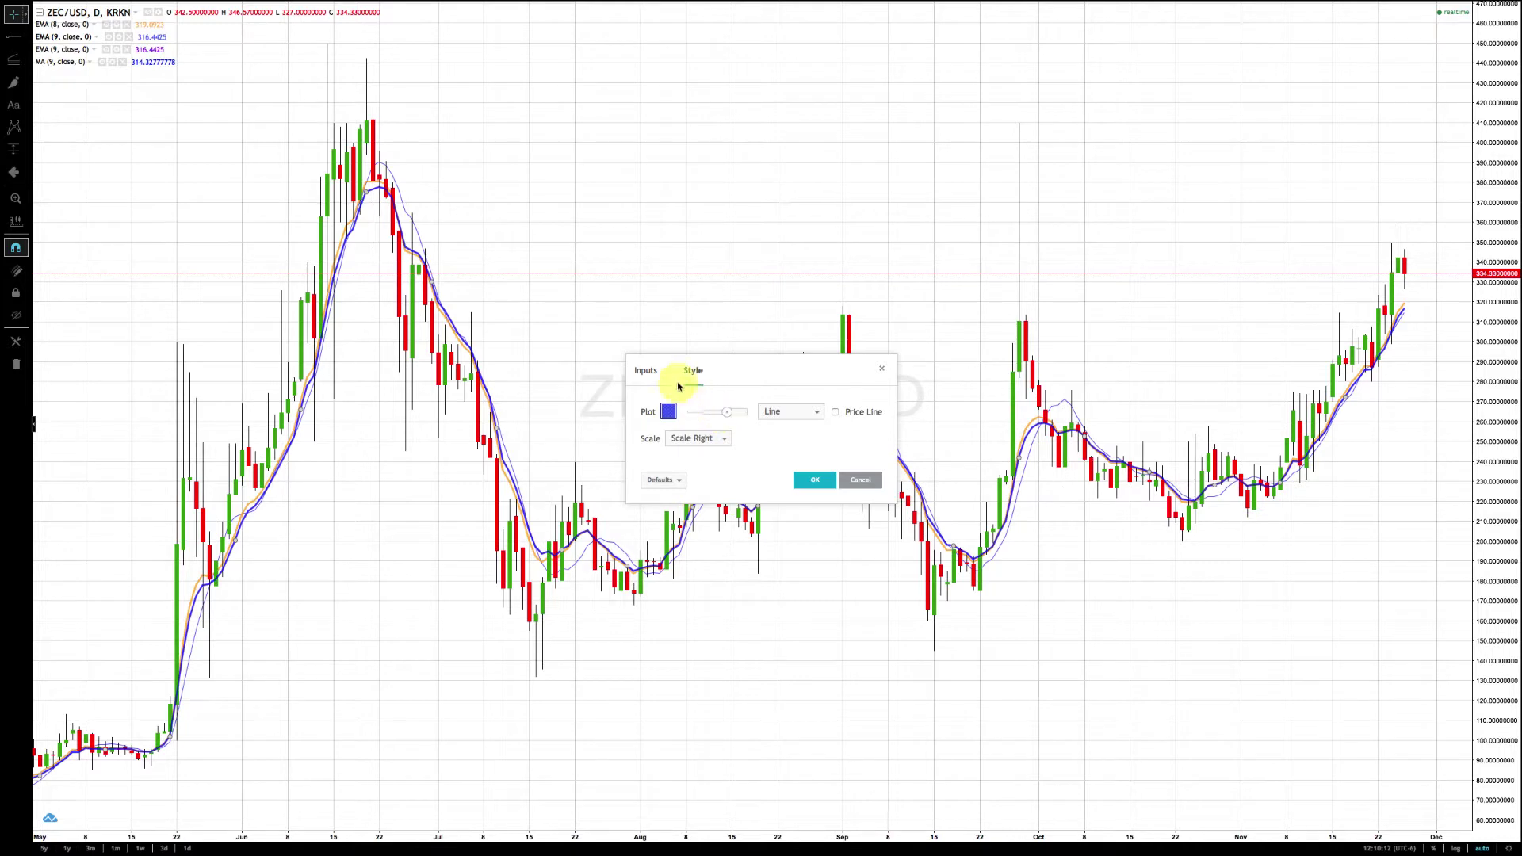
click(645, 370)
click(699, 407)
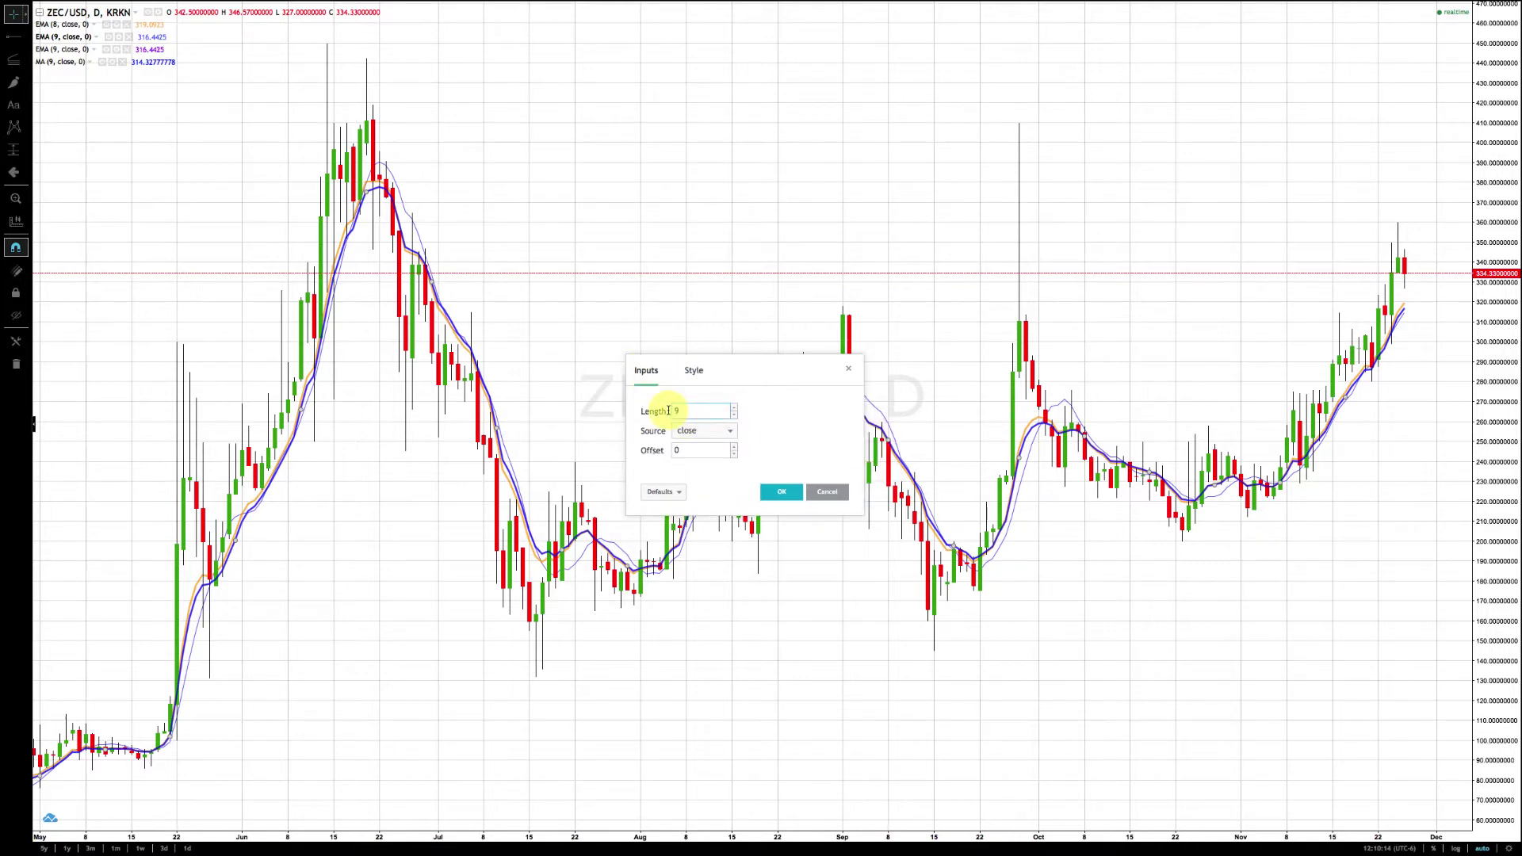
text(21)
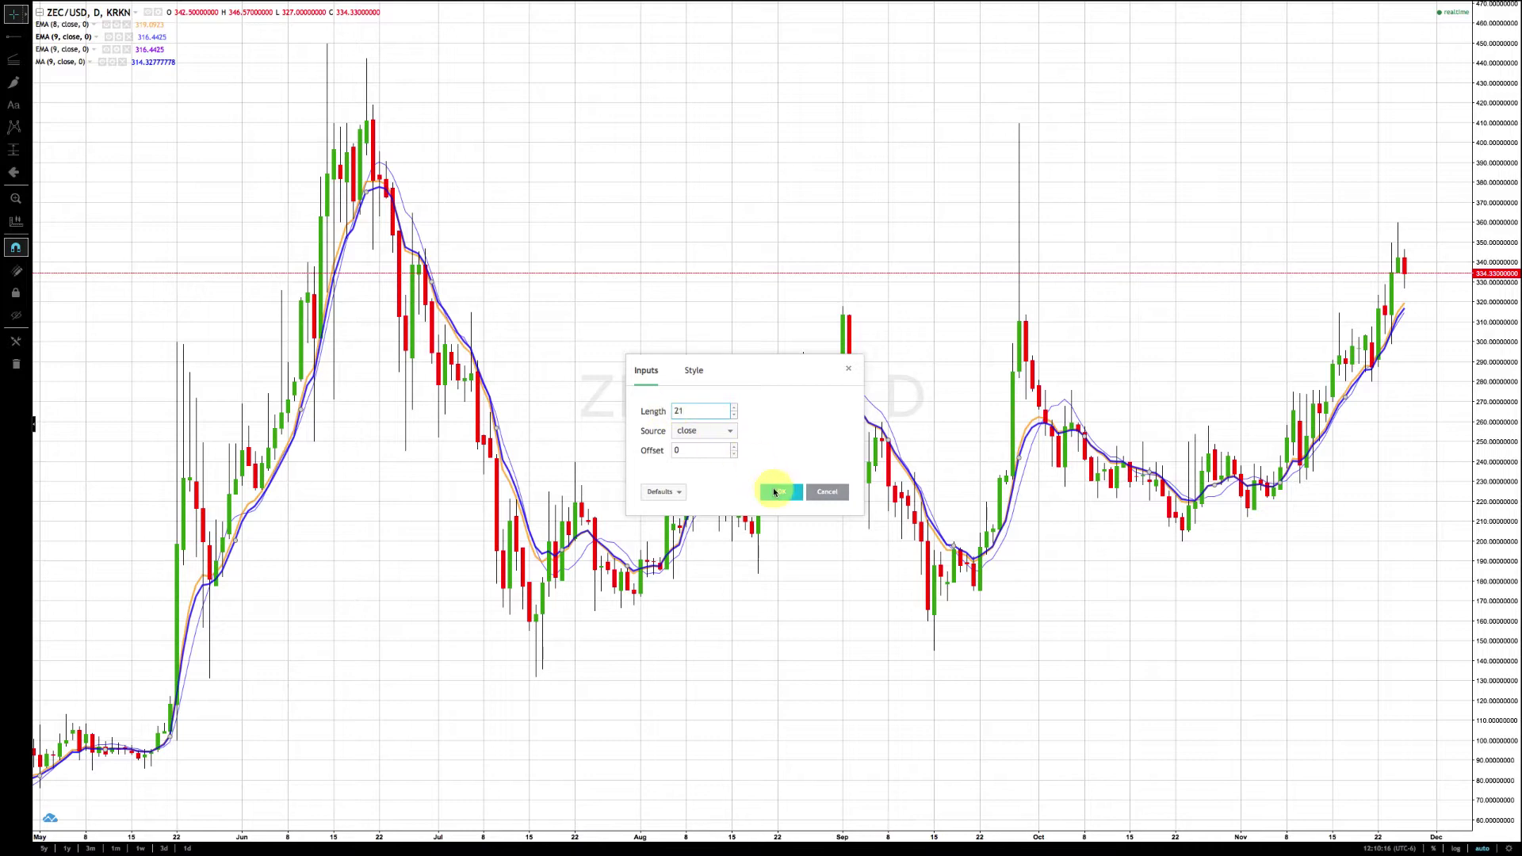
click(778, 490)
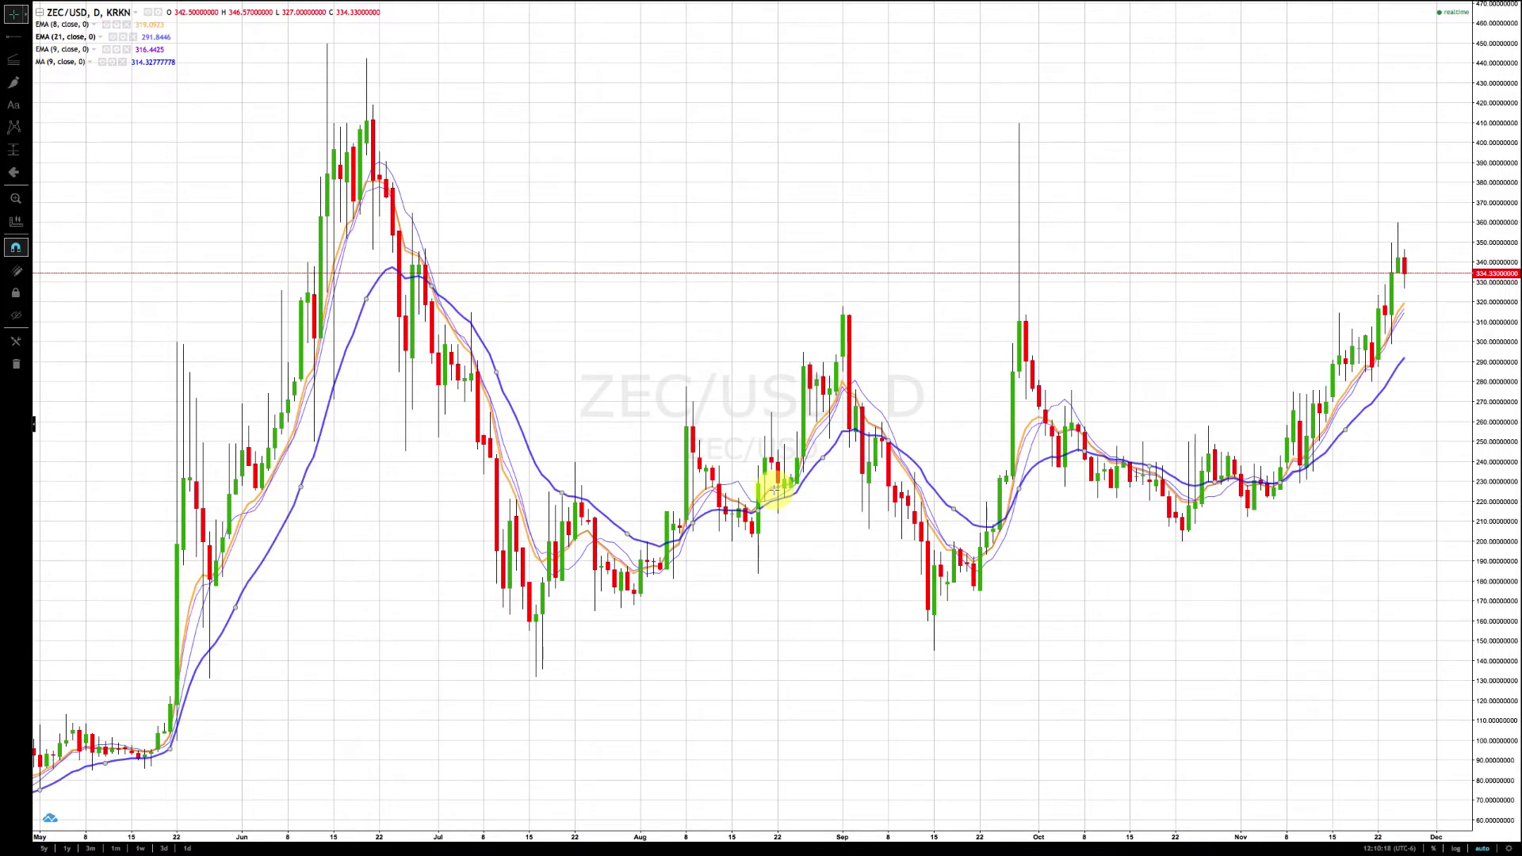
Set the third EMA's length to 50 and format it as a thicker green line.
click(117, 52)
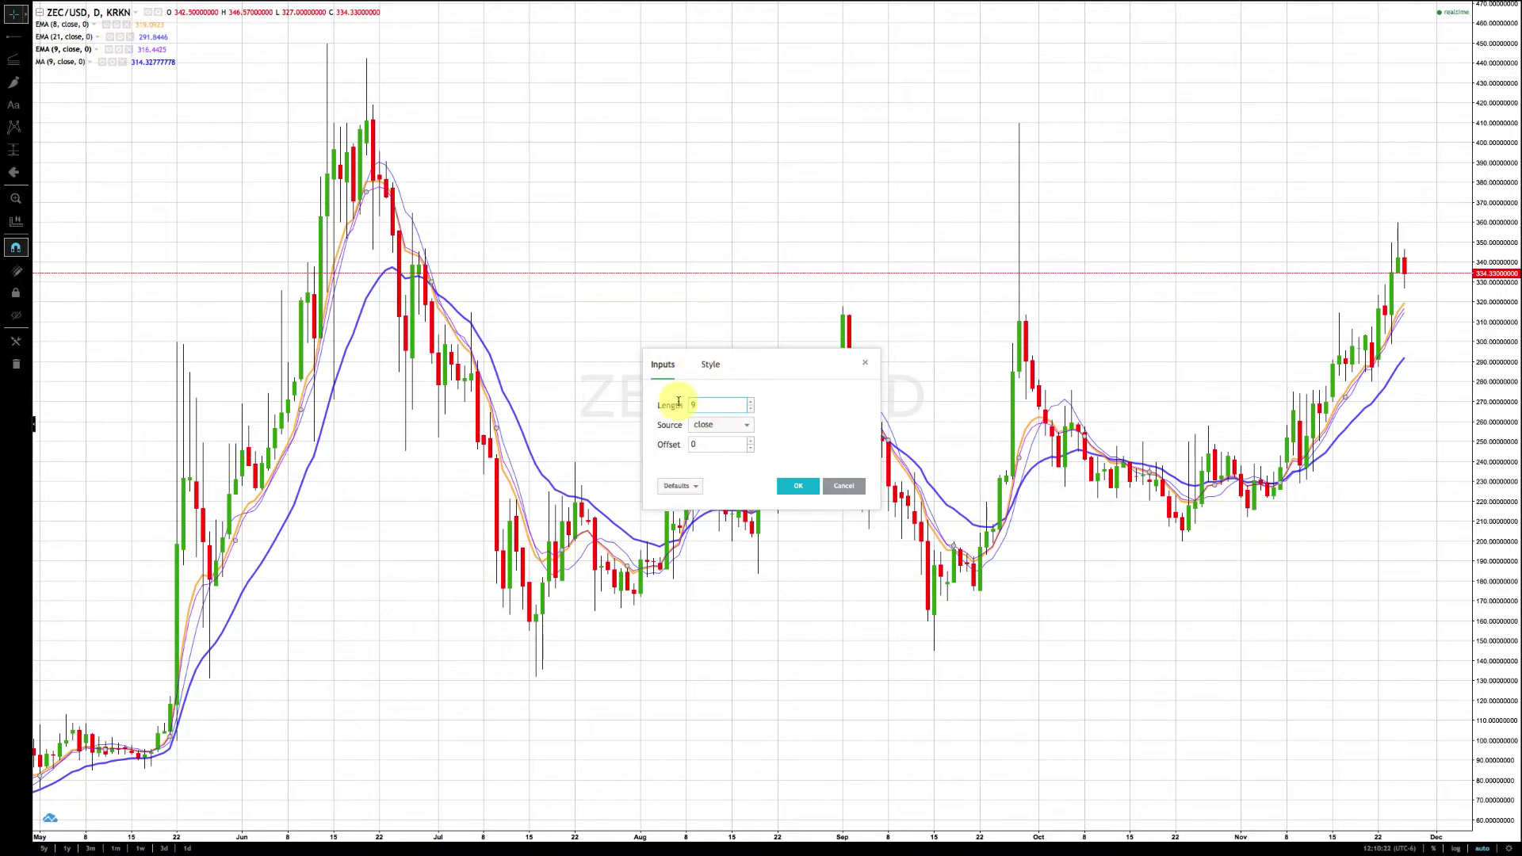
text(50)
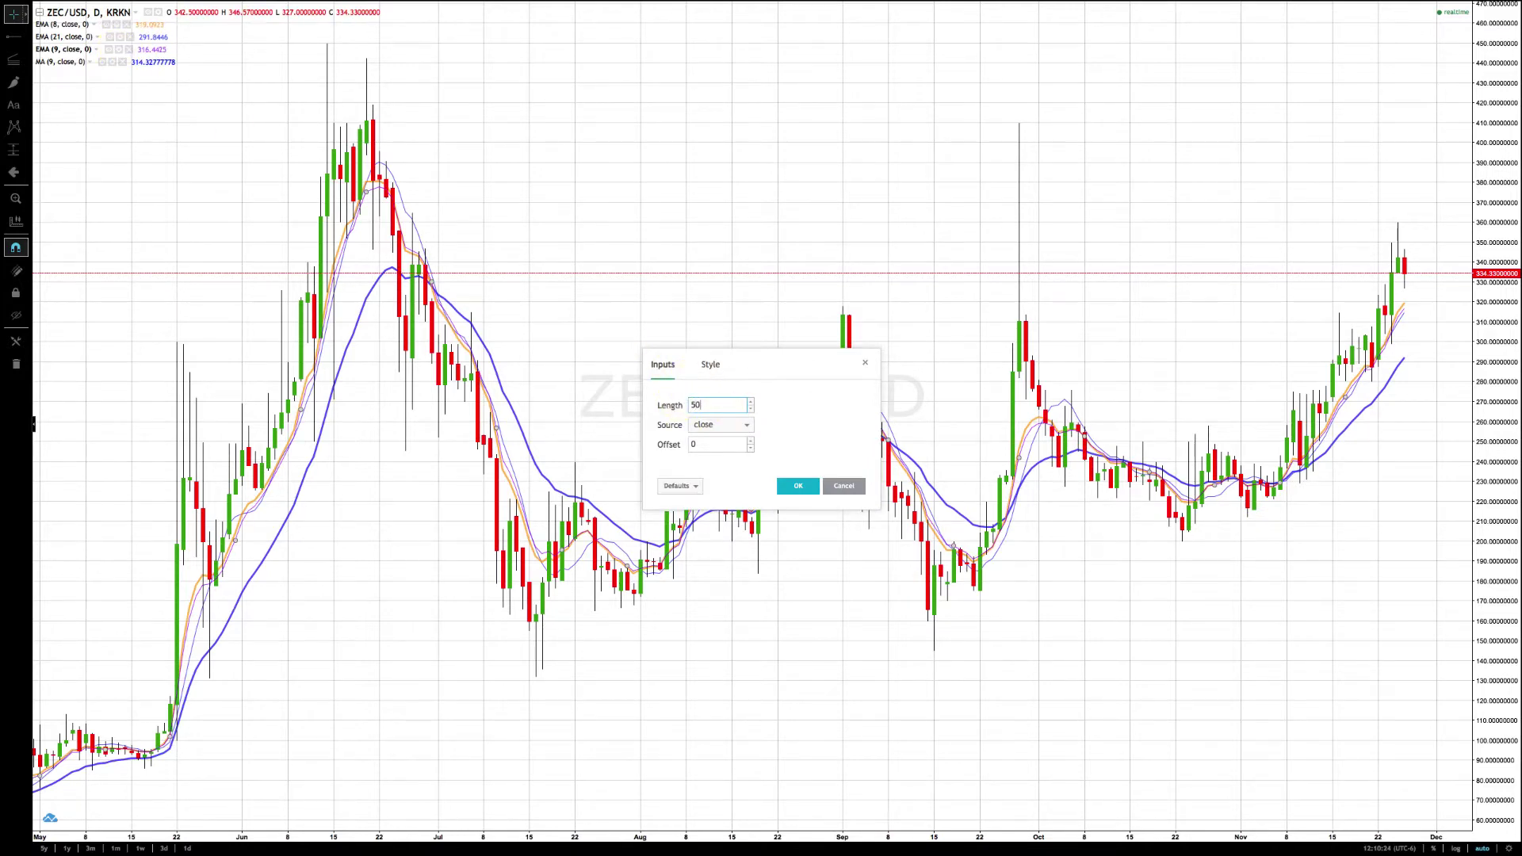
click(711, 364)
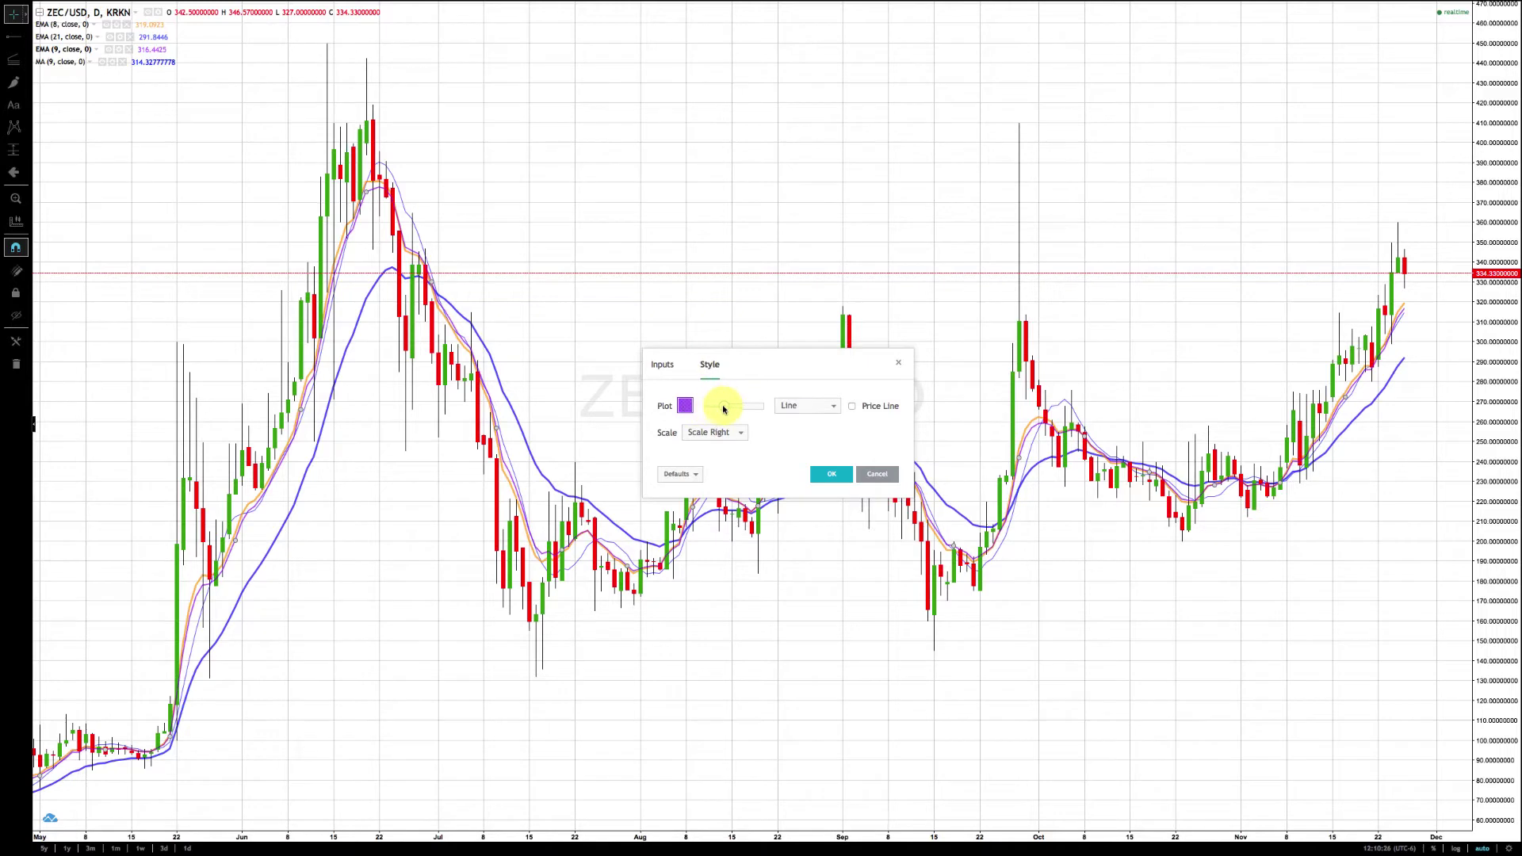
click(685, 406)
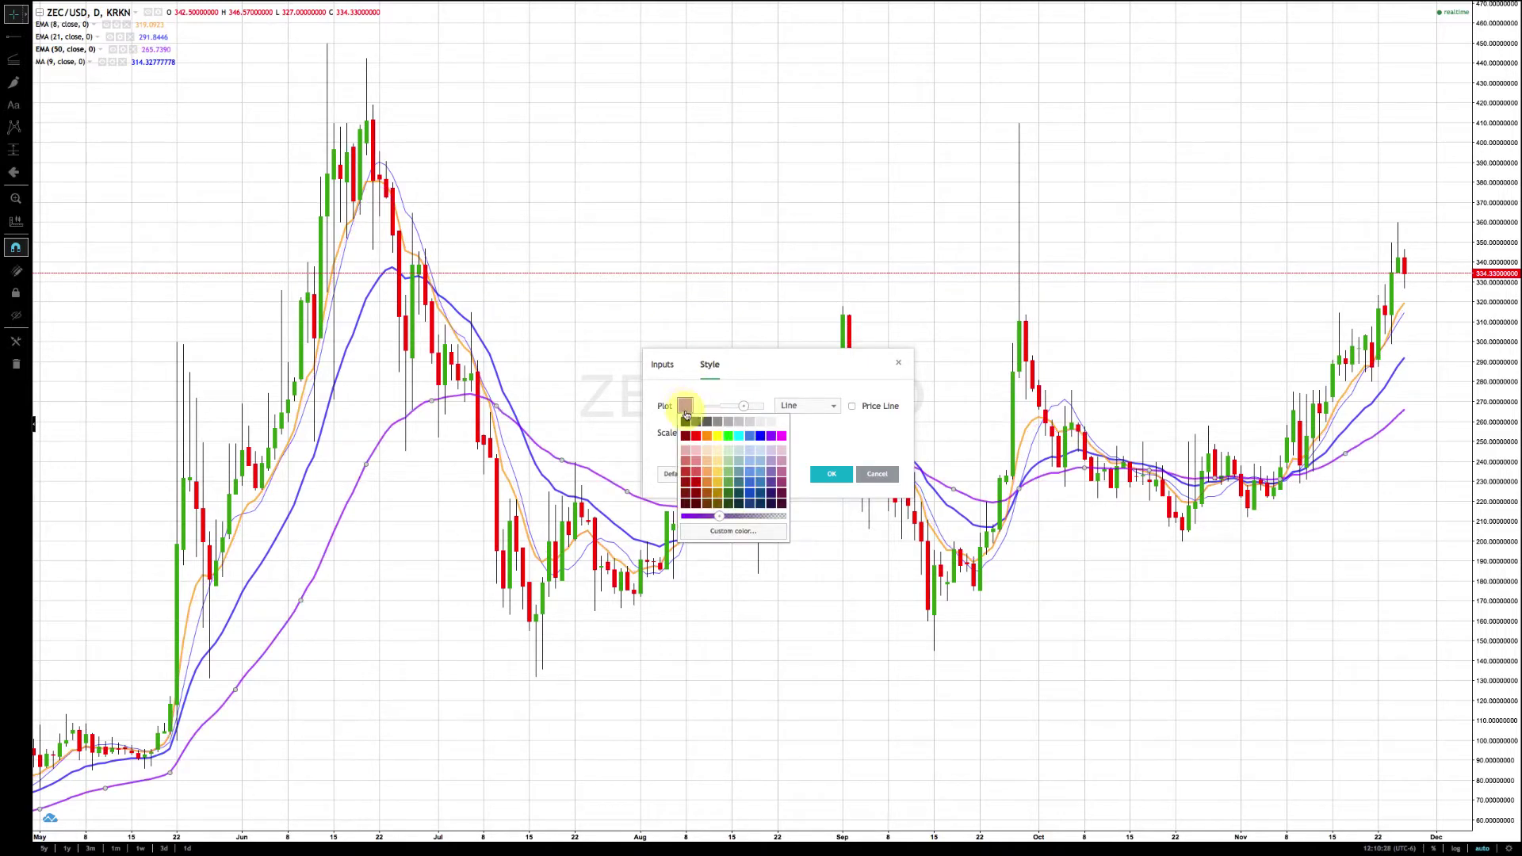
click(728, 436)
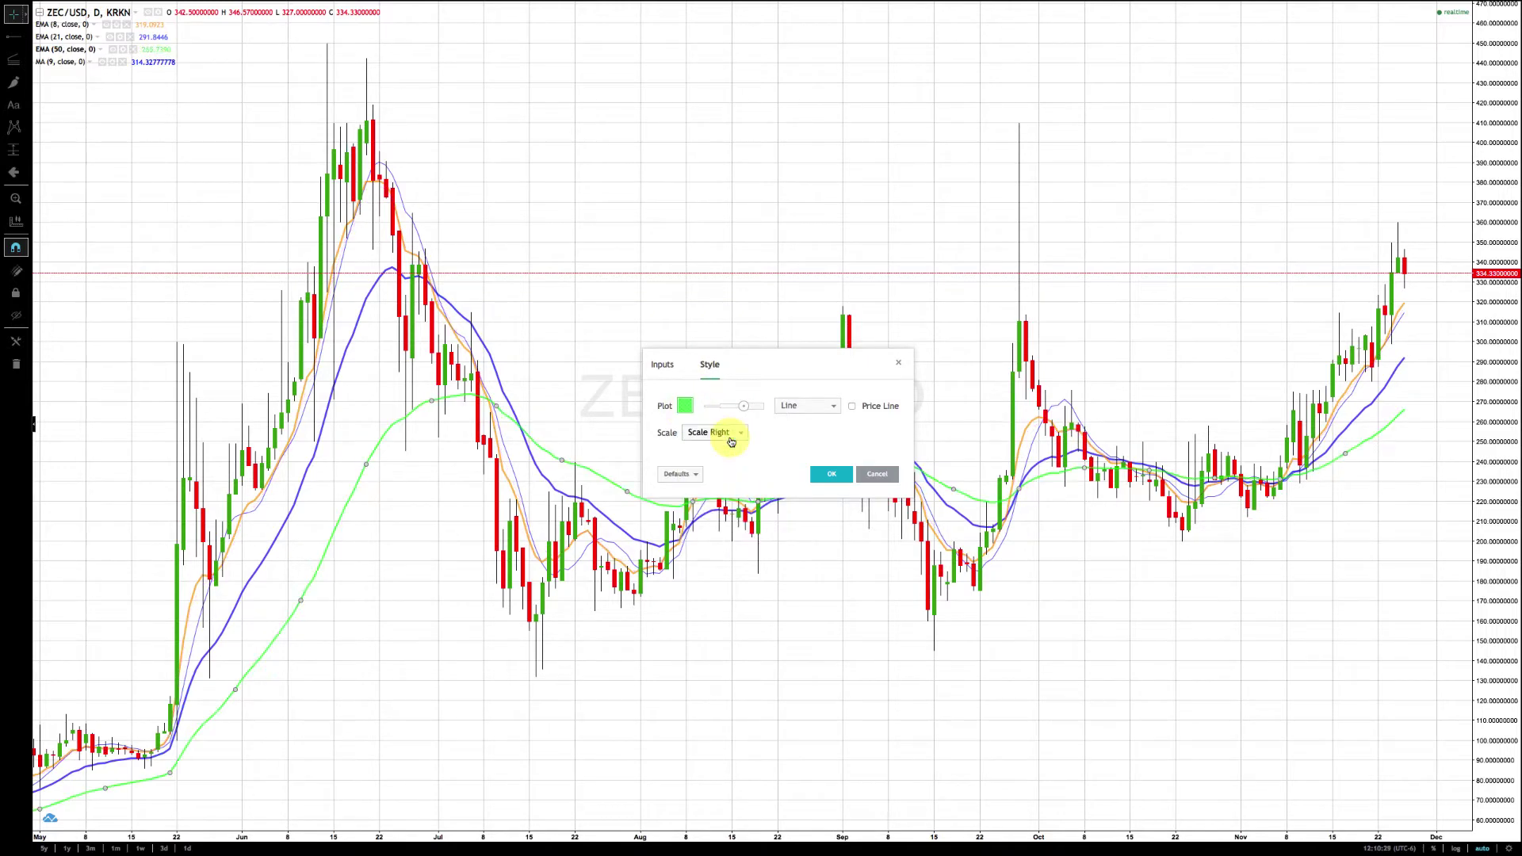
click(842, 477)
click(605, 238)
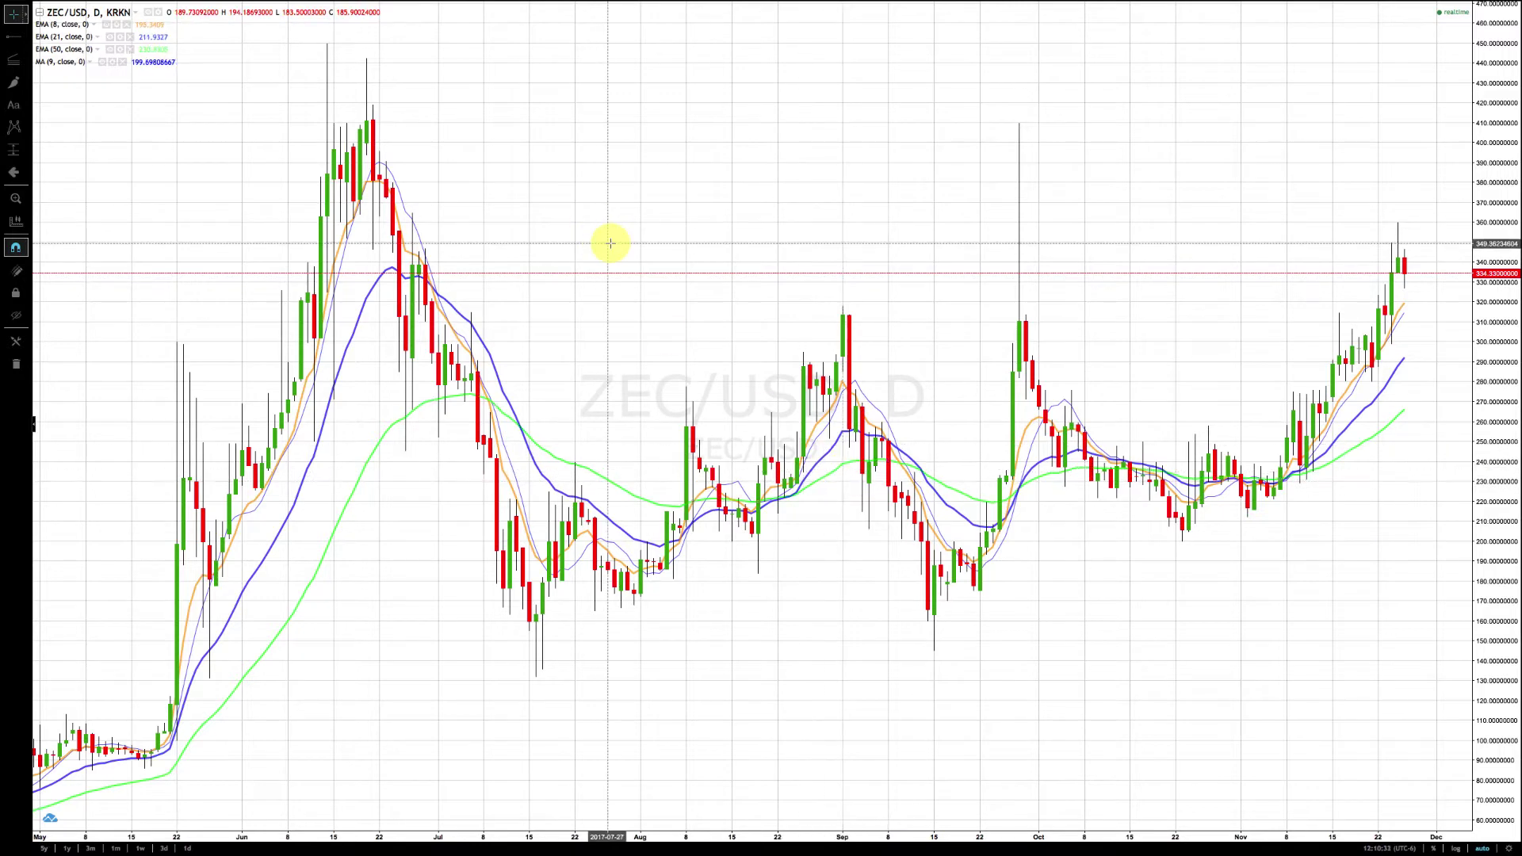
Format the Moving Average as a thicker red line and set its length to 200.
click(111, 64)
drag(690, 412, 725, 414)
click(668, 412)
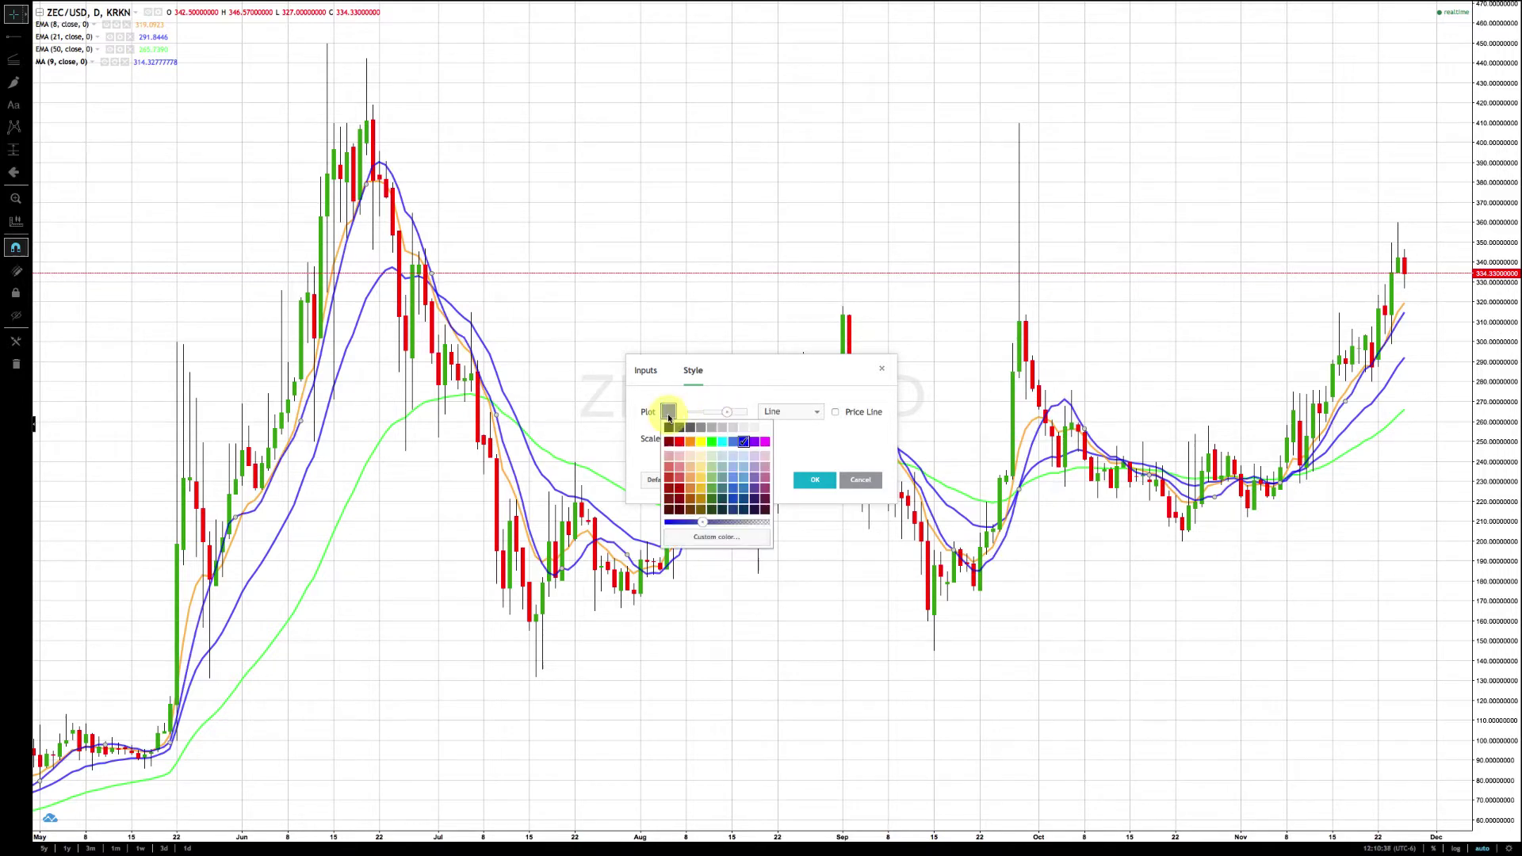
click(682, 444)
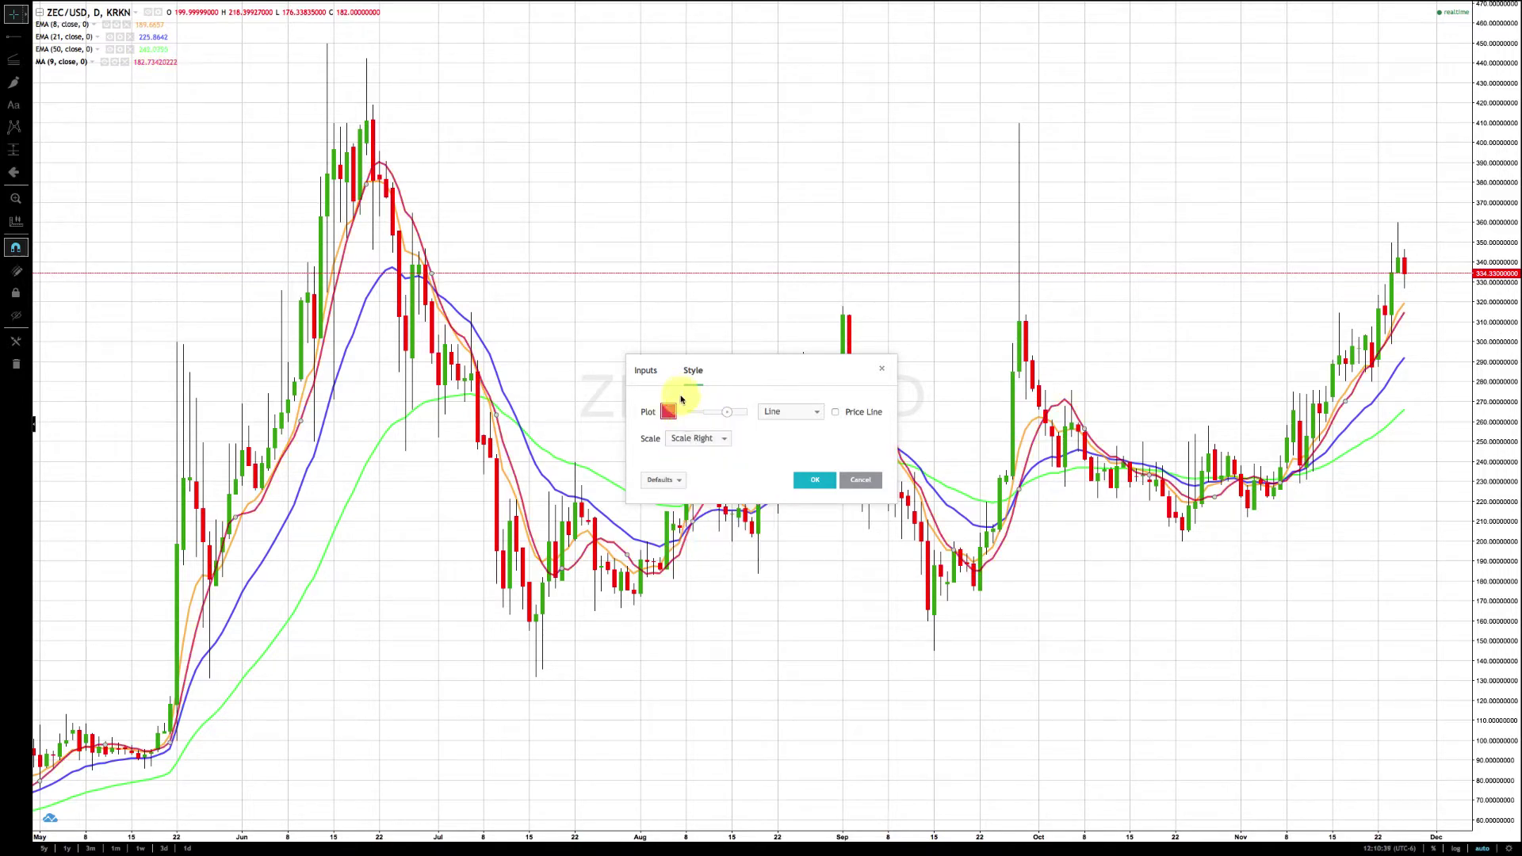
click(646, 370)
click(675, 410)
text(200)
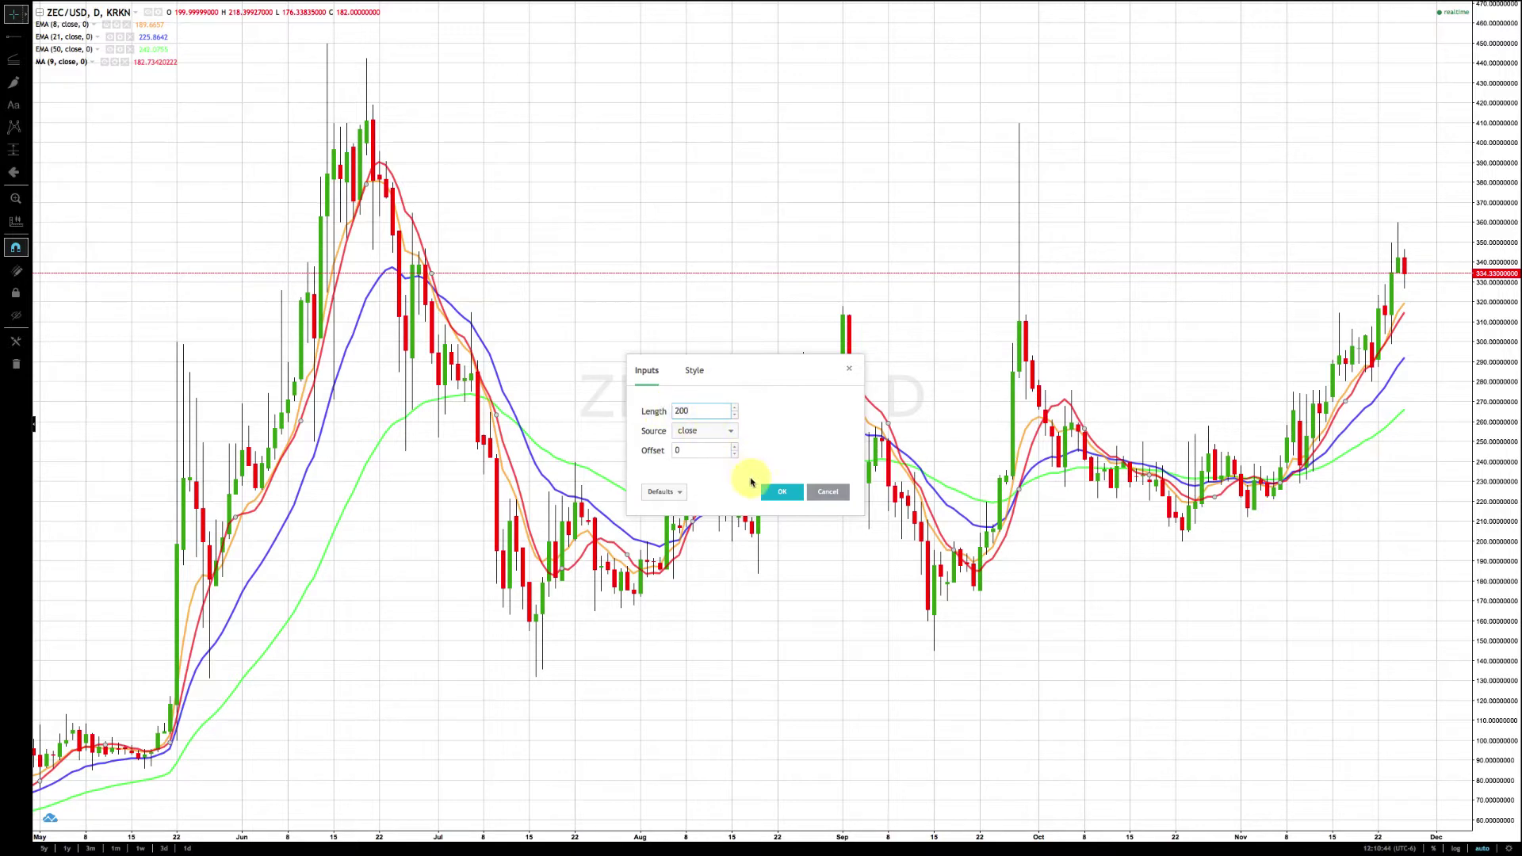
click(781, 491)
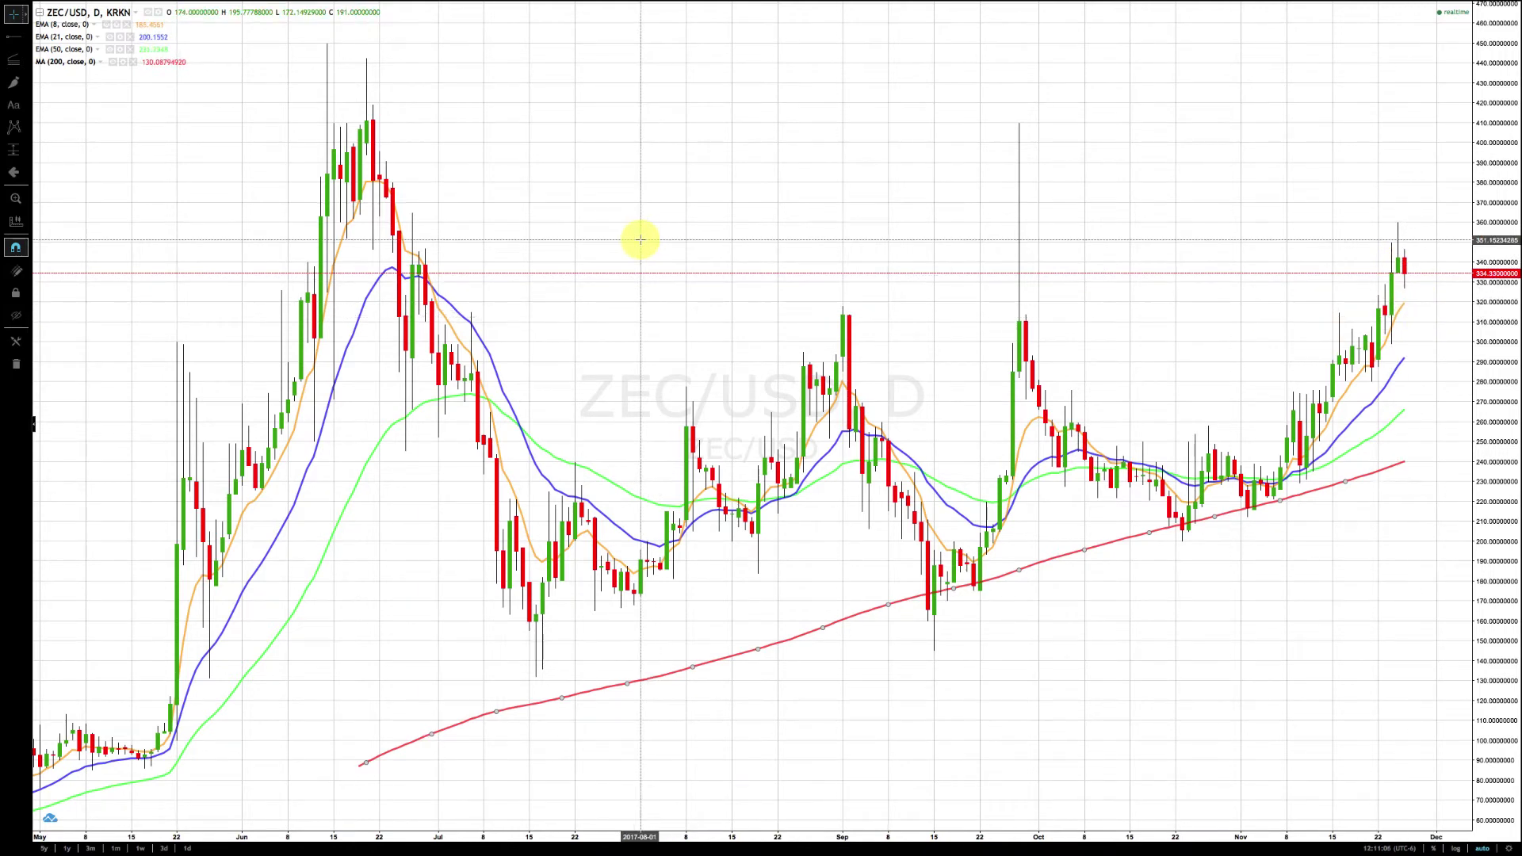
Draw a horizontal line at about 313.4 on the early-September candle top.
click(24, 38)
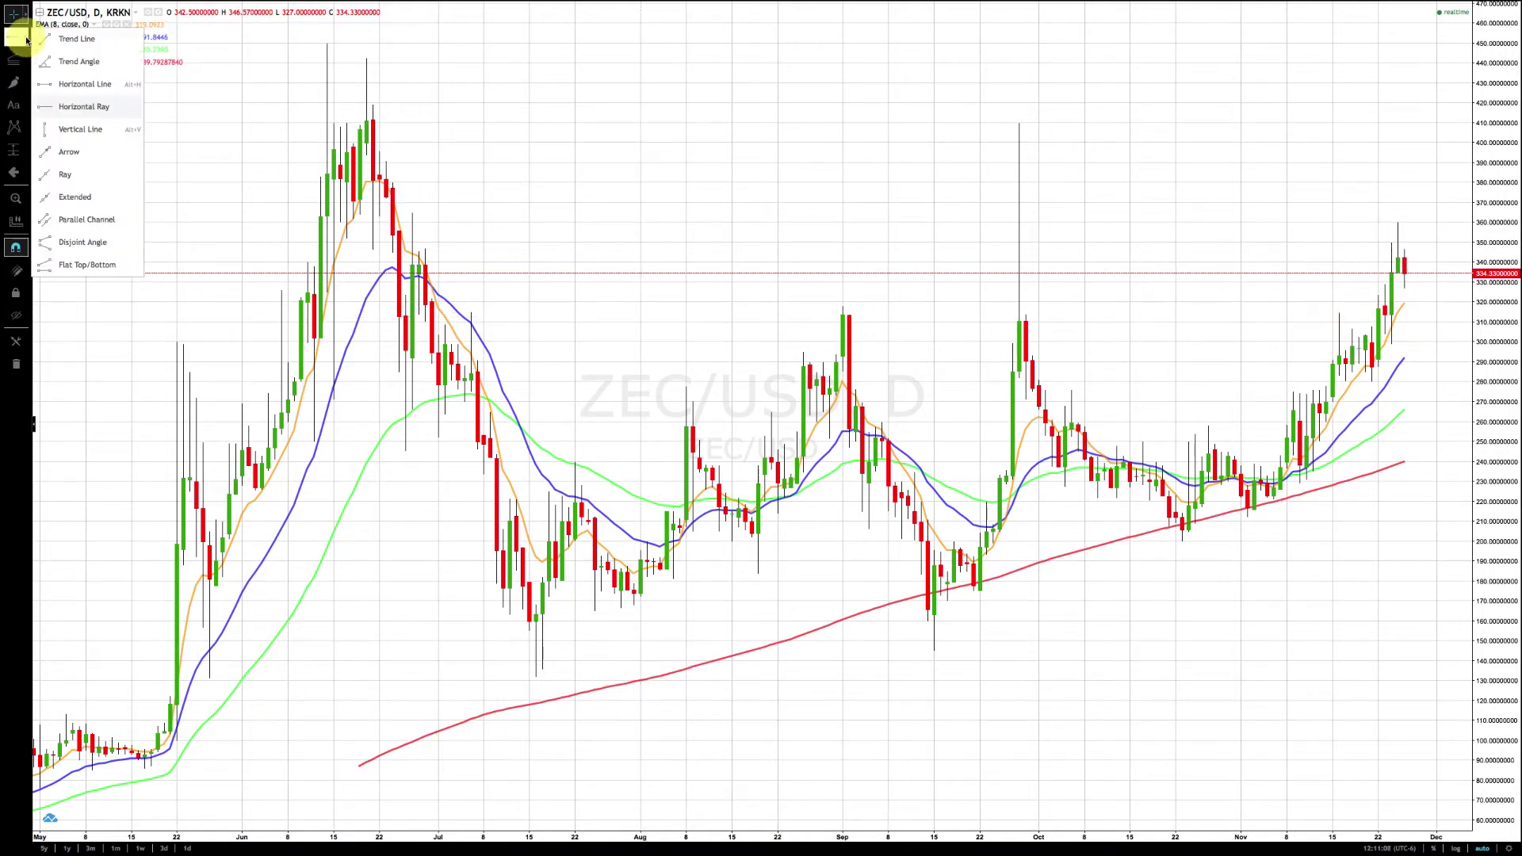
click(41, 88)
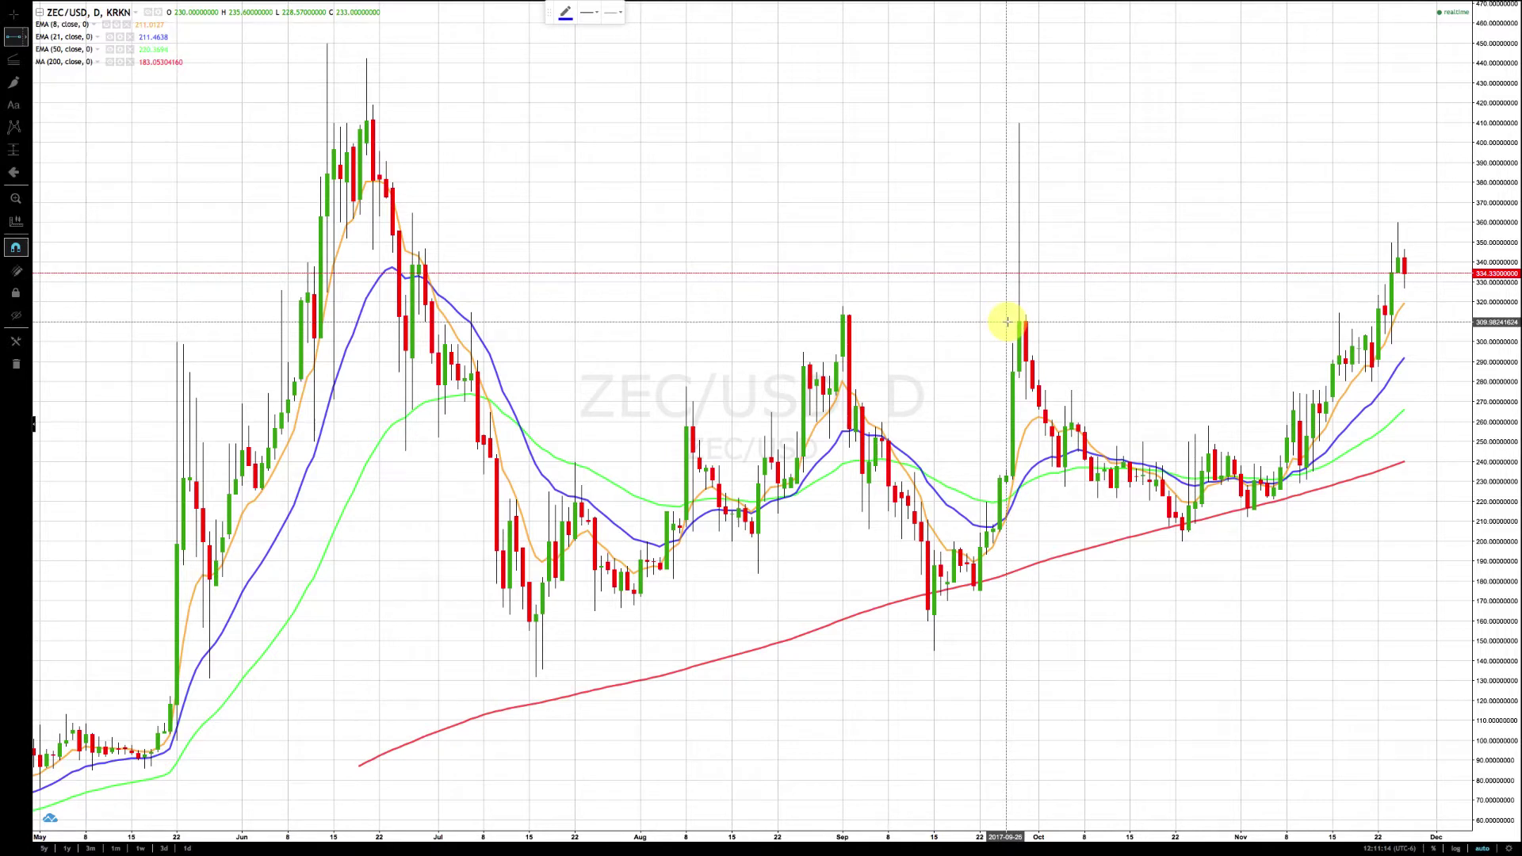
click(848, 316)
drag(819, 313, 740, 315)
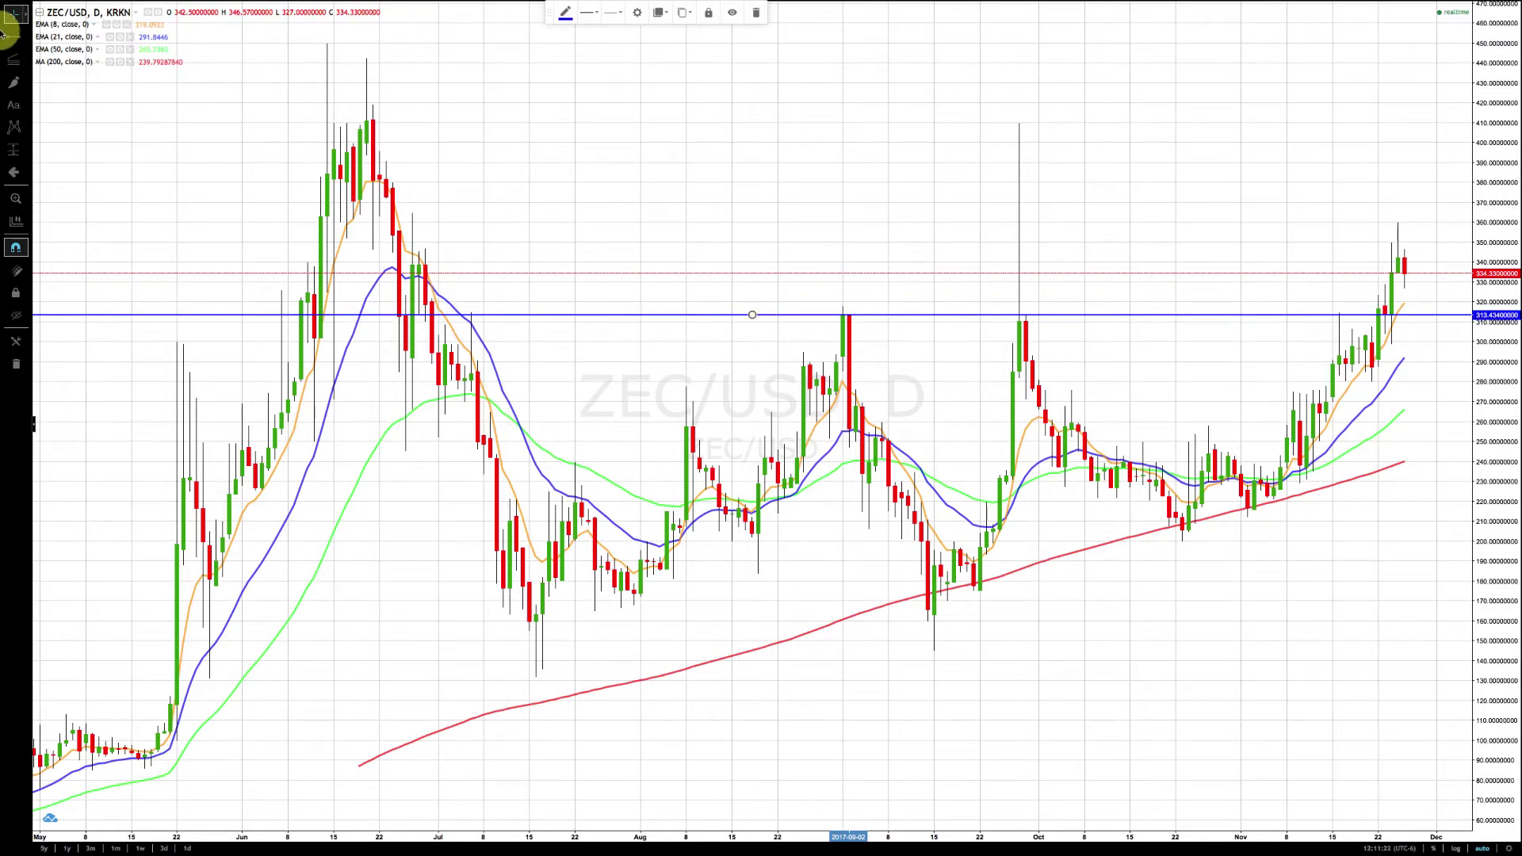
Draw a horizontal ray from the June 21 candle top at about 412.
click(26, 38)
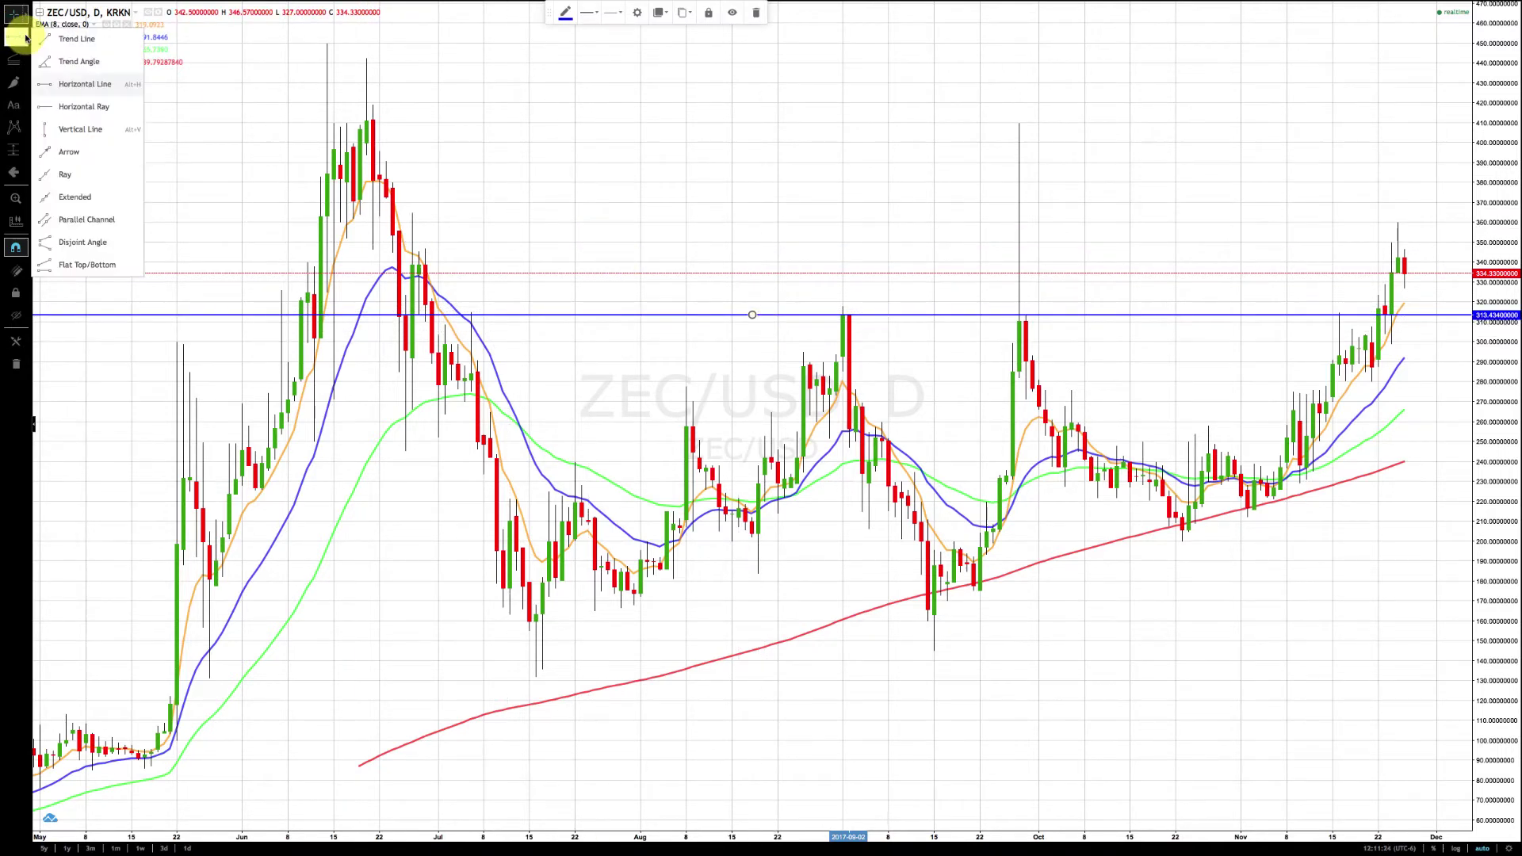
click(43, 108)
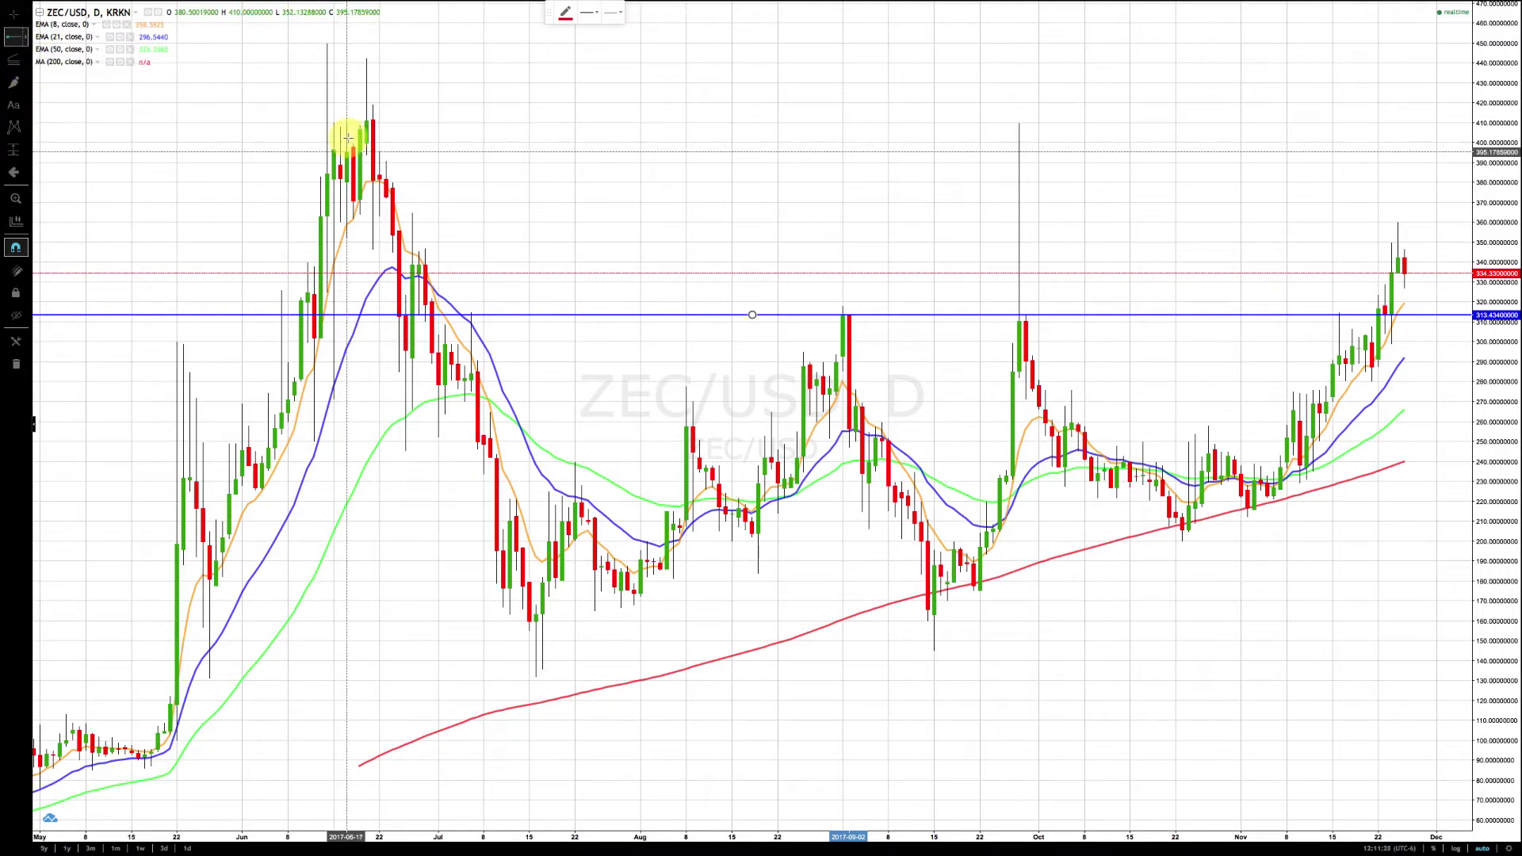
click(372, 122)
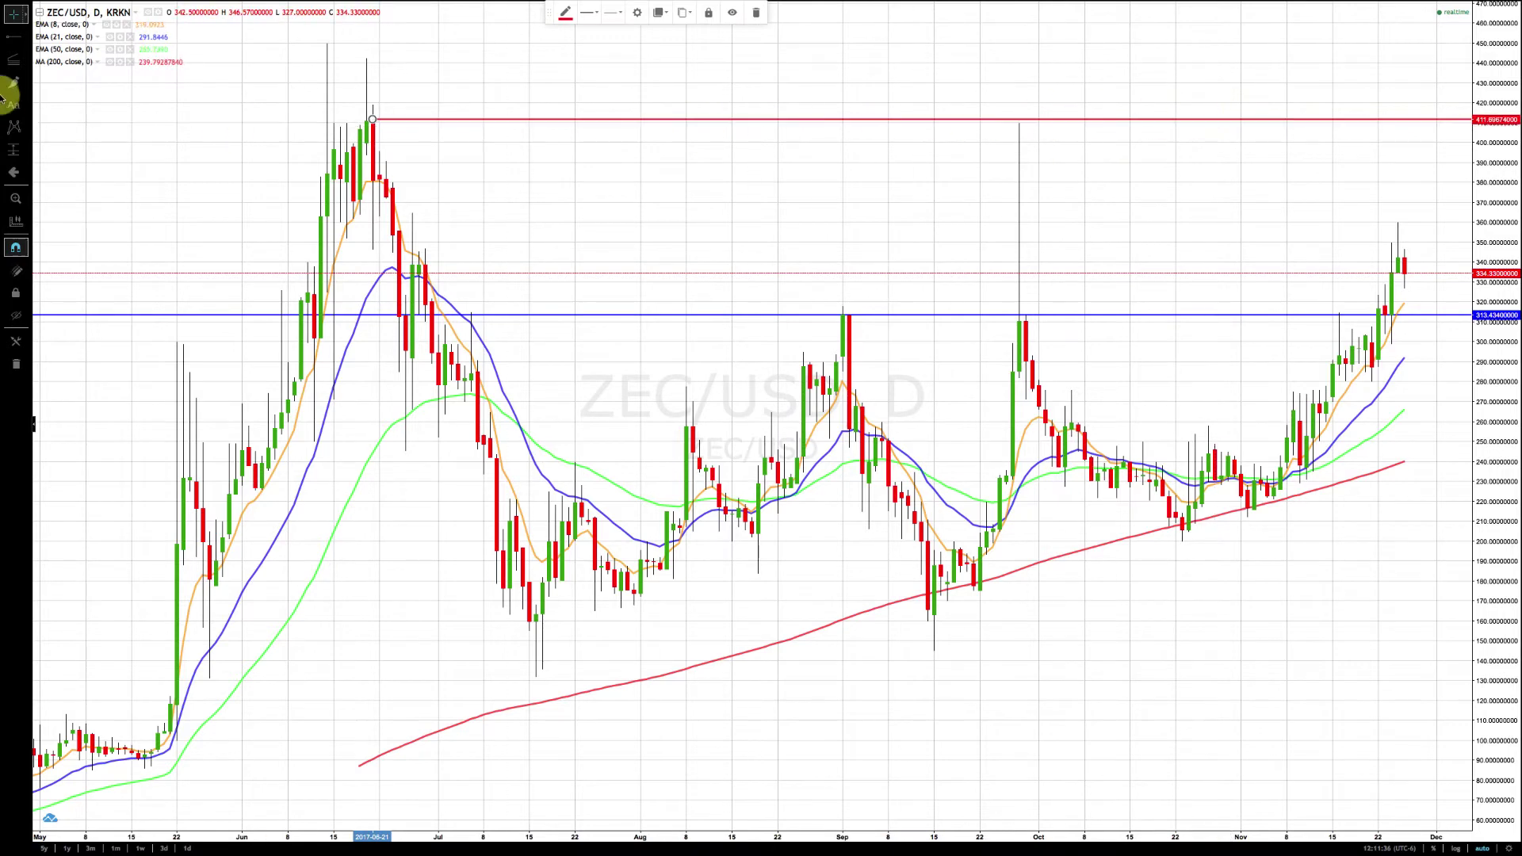
click(29, 39)
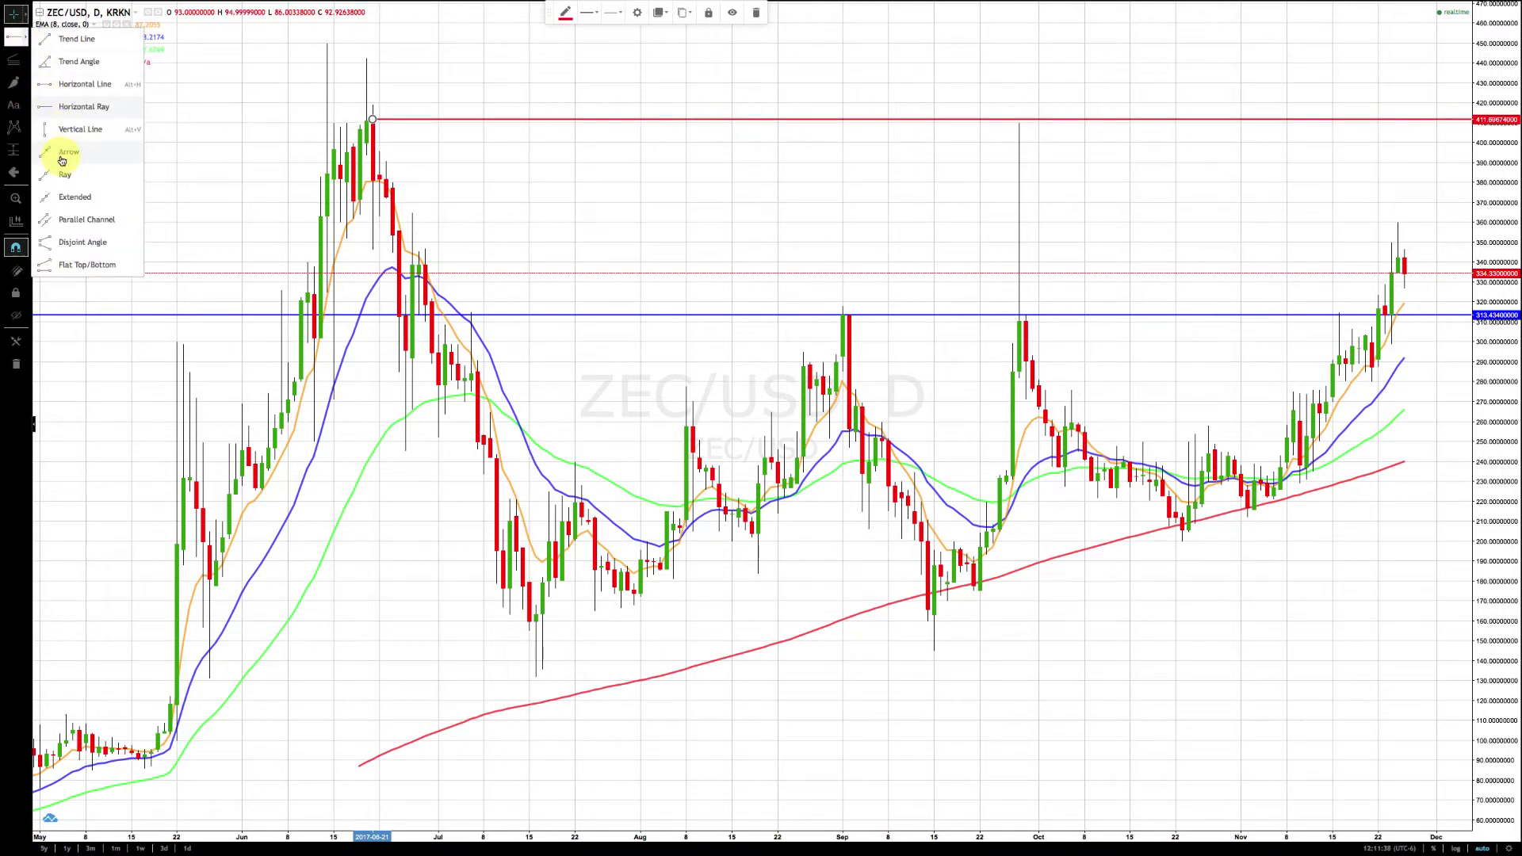
click(748, 221)
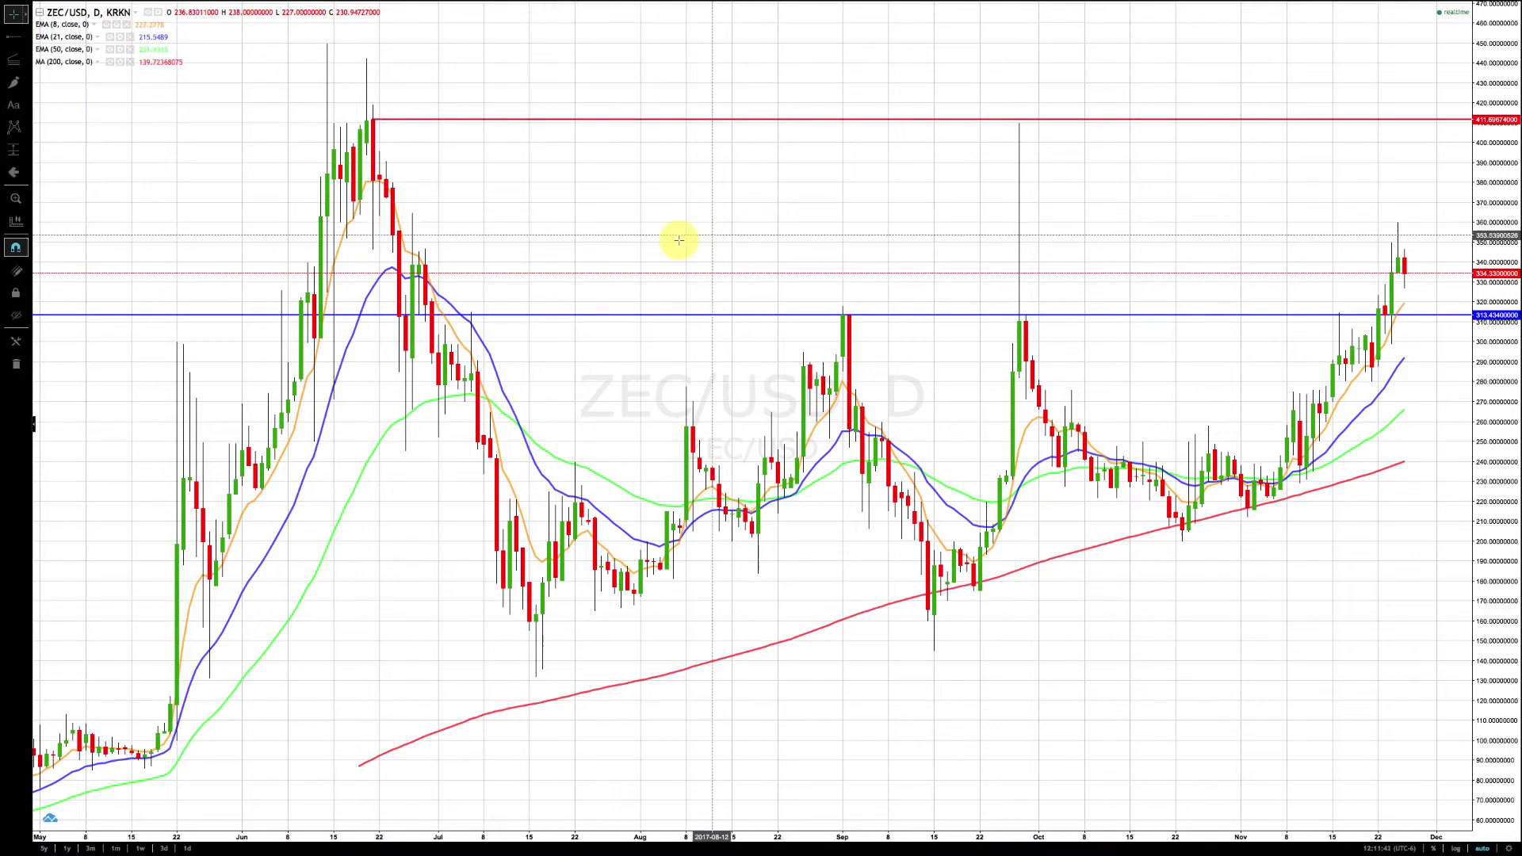
Draw a ray from the June 14 wick high near 450 through the September 28 high at 410.
click(29, 38)
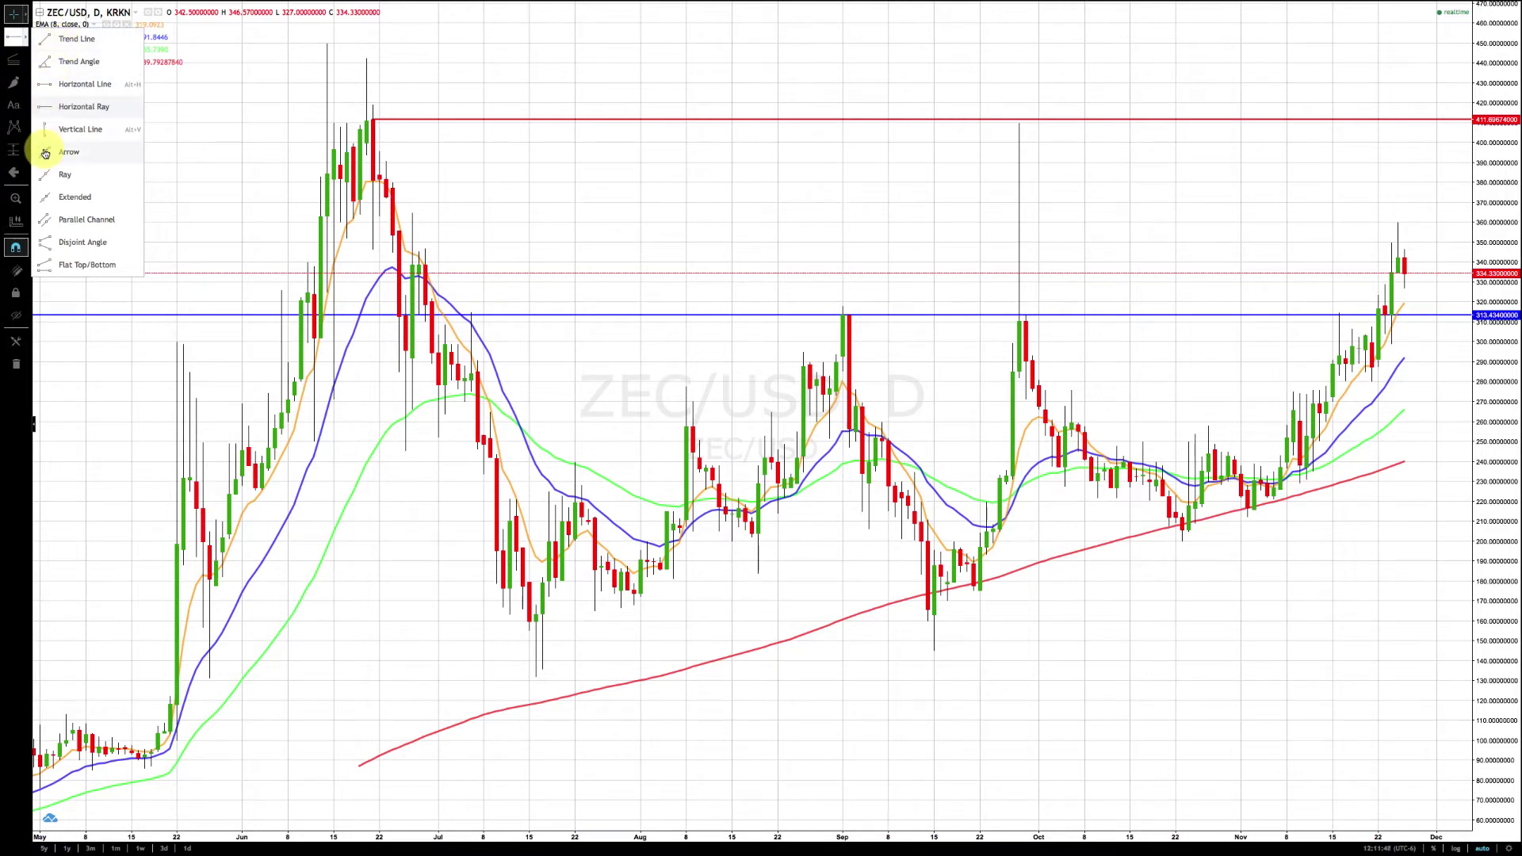
click(43, 179)
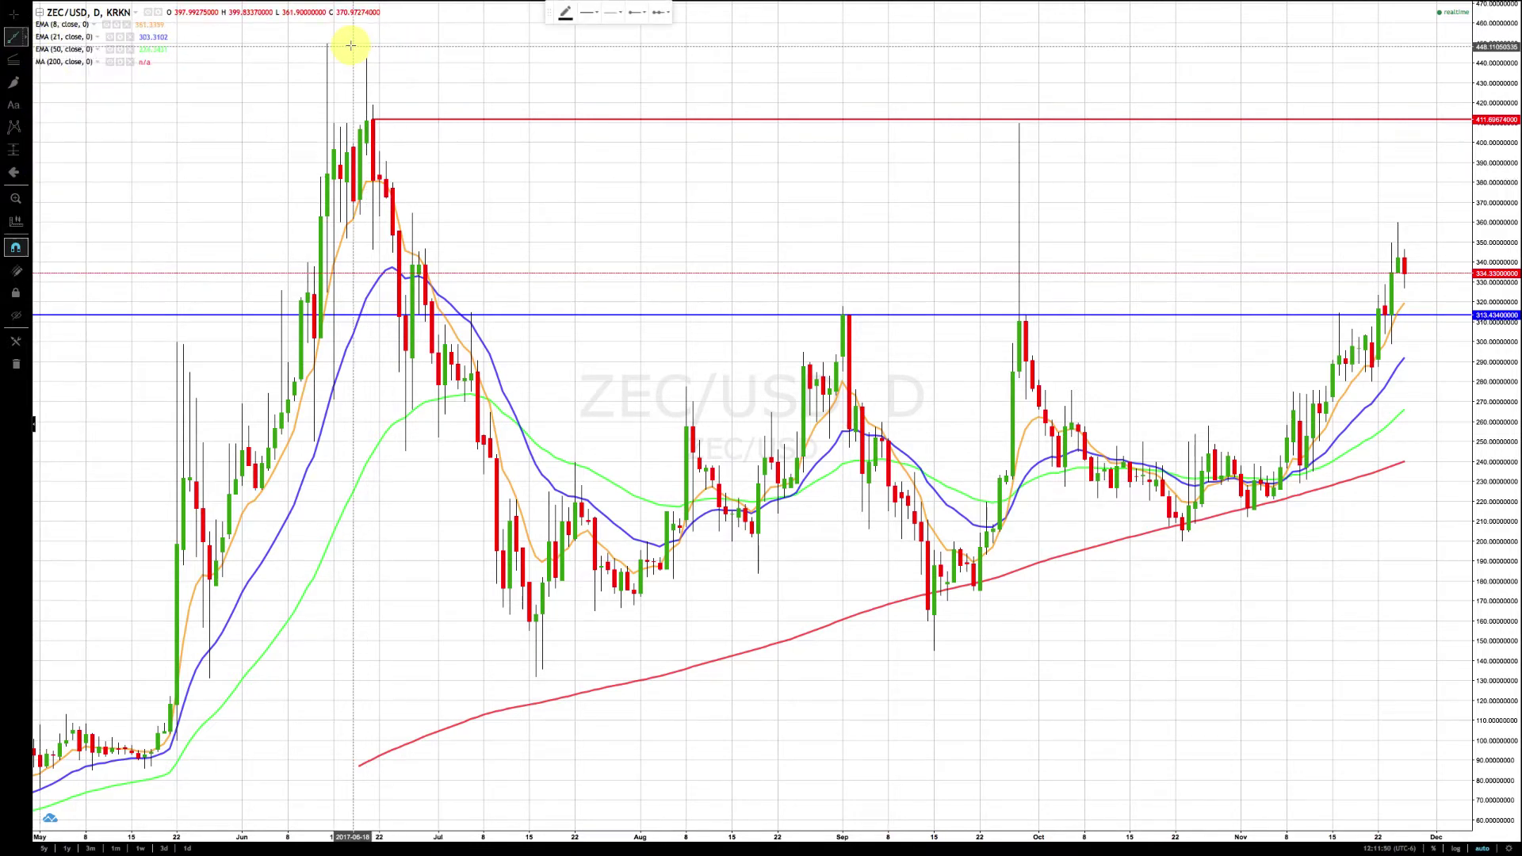
click(327, 41)
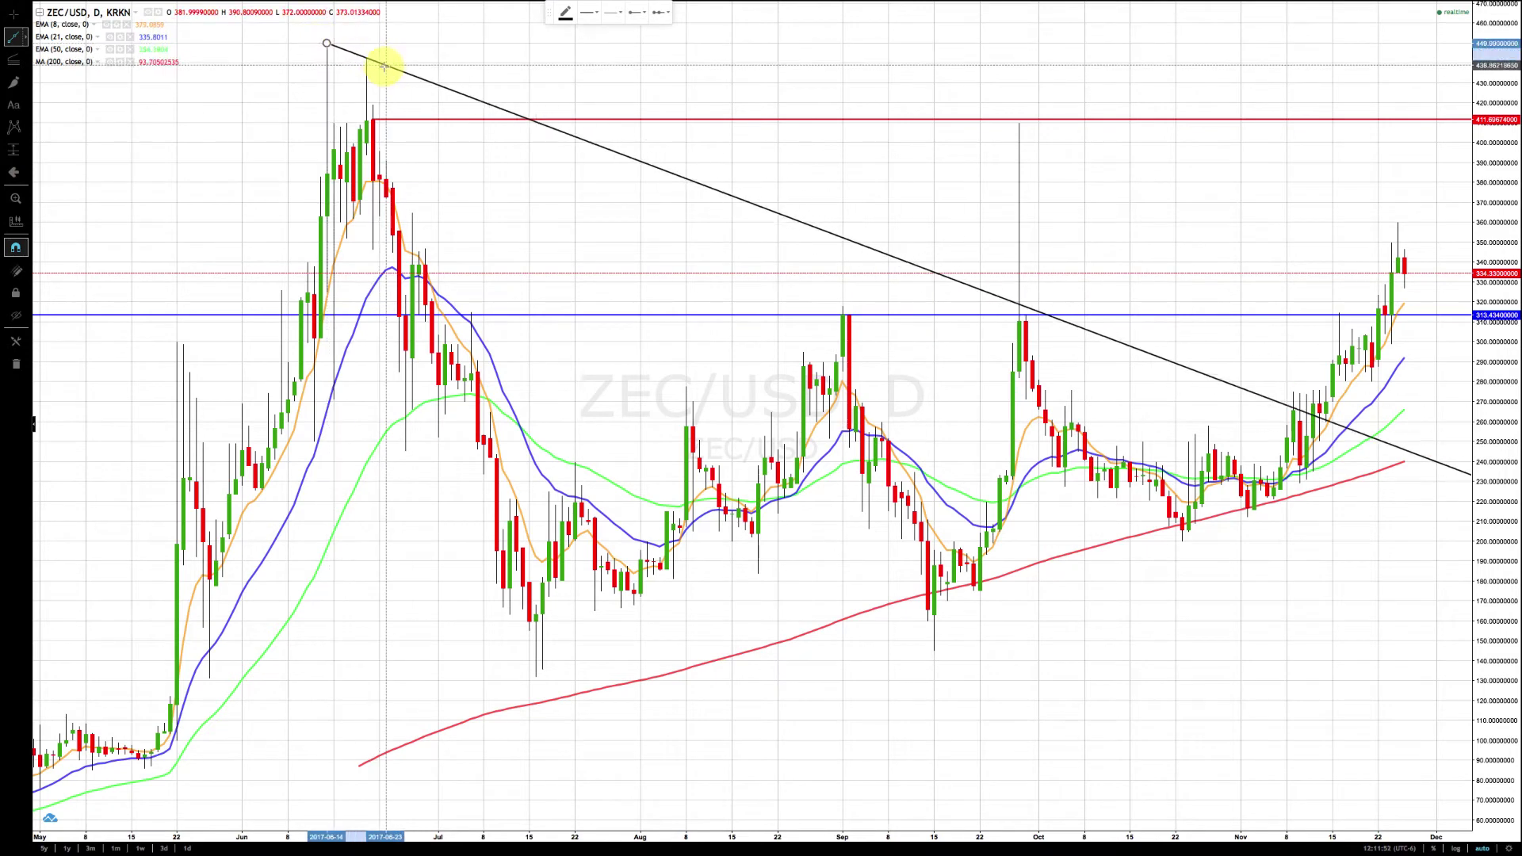
click(1020, 123)
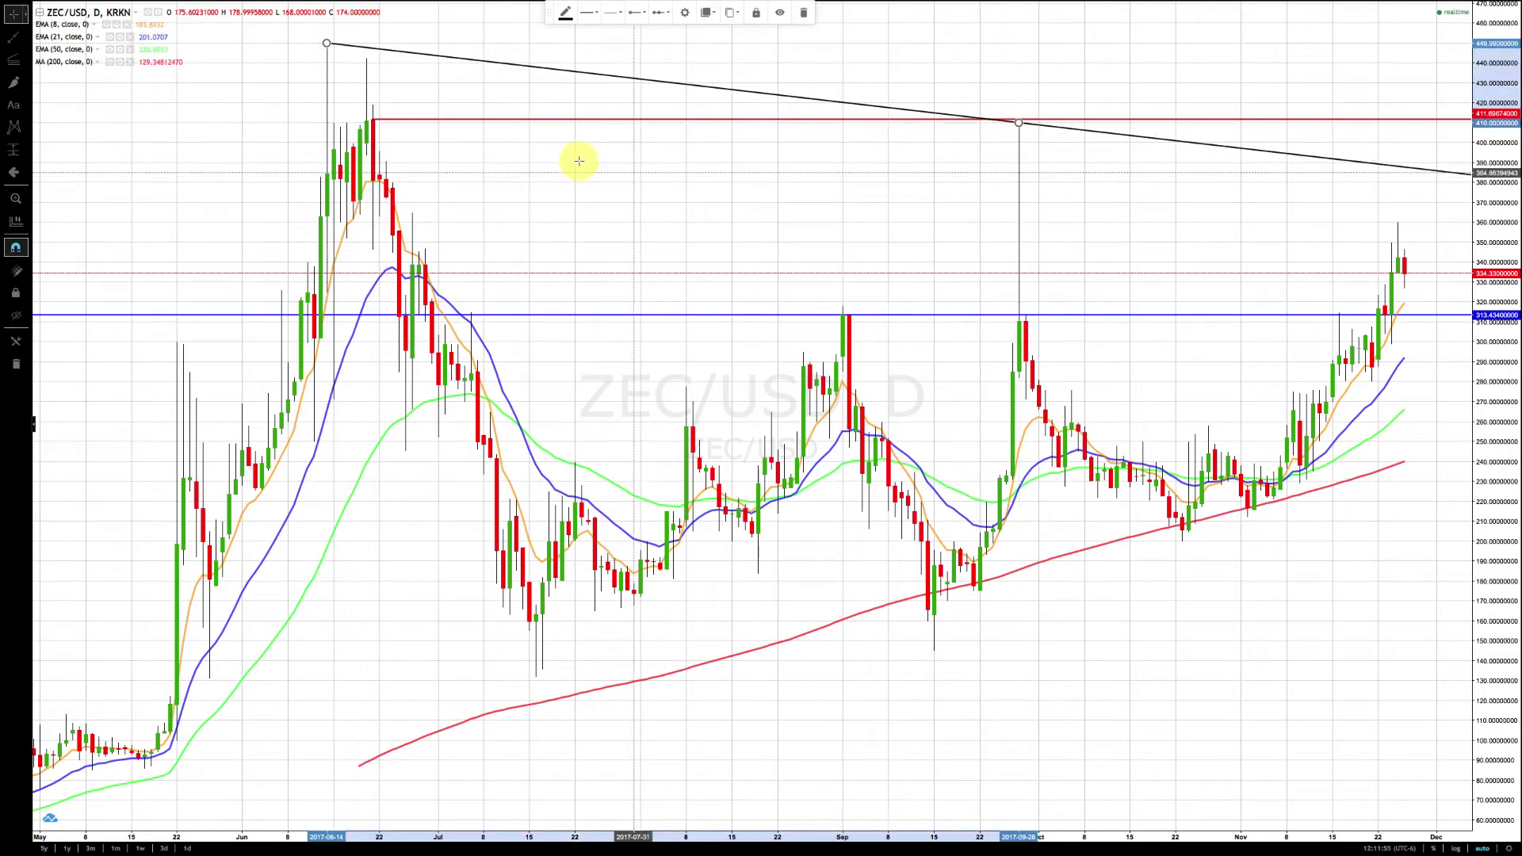
click(16, 250)
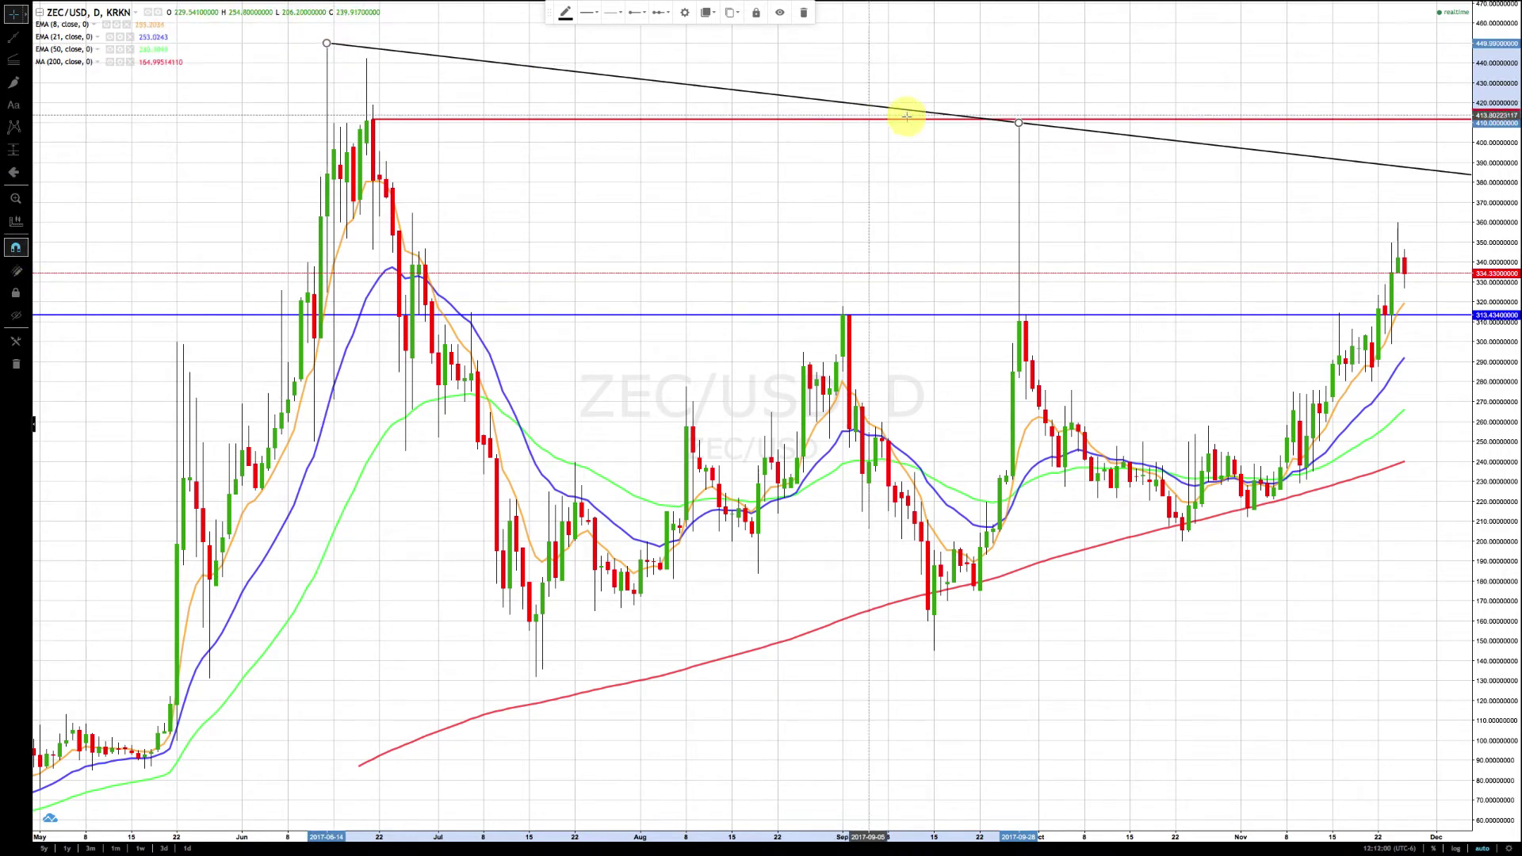
drag(1018, 124, 1019, 123)
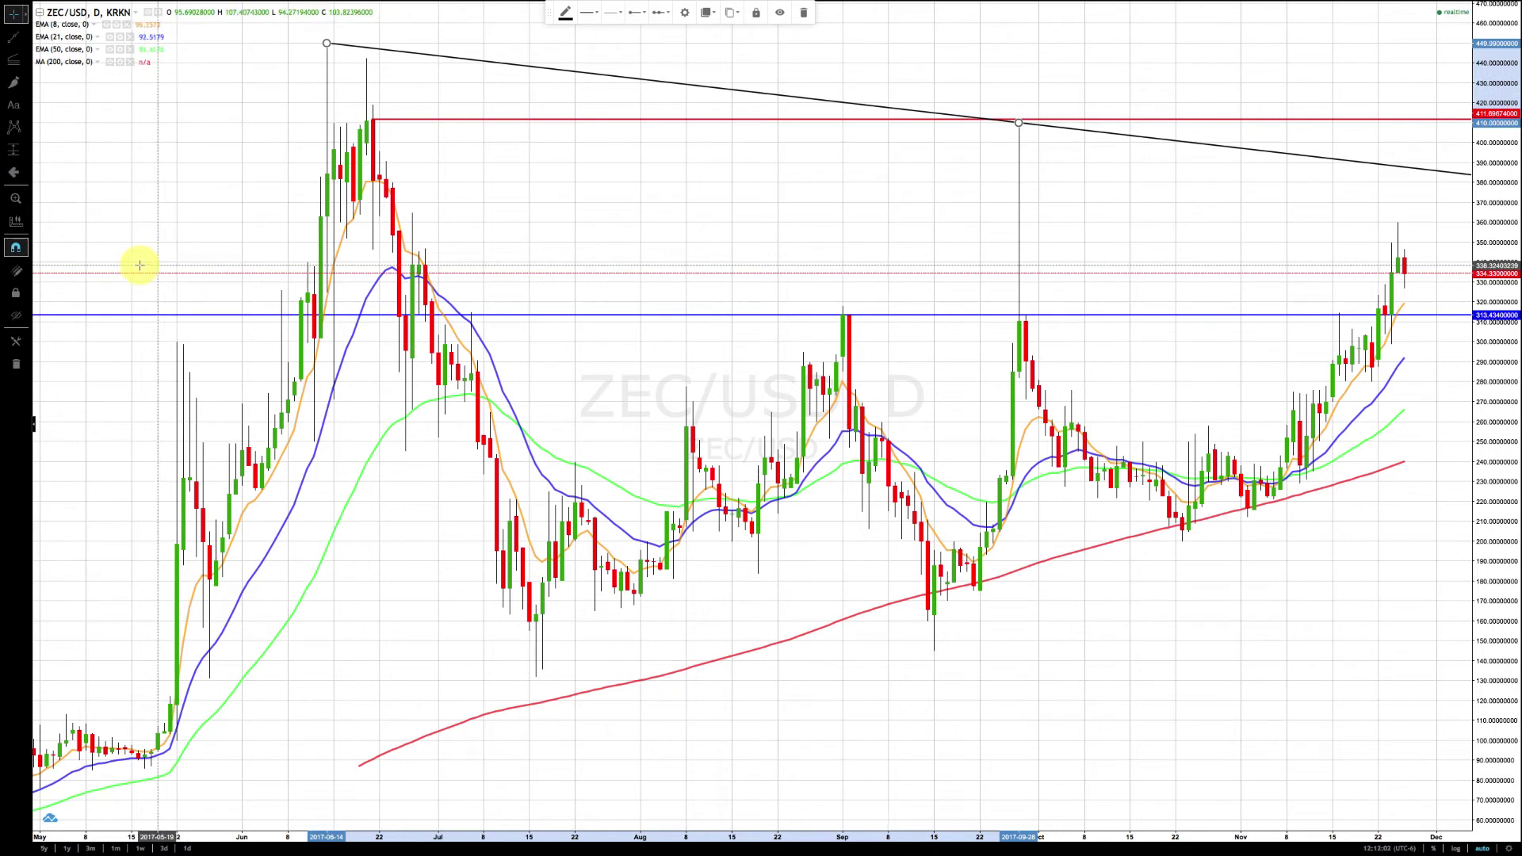
Draw a second ray from the September 28 high at 410 through the November 25 high at 360.
click(12, 40)
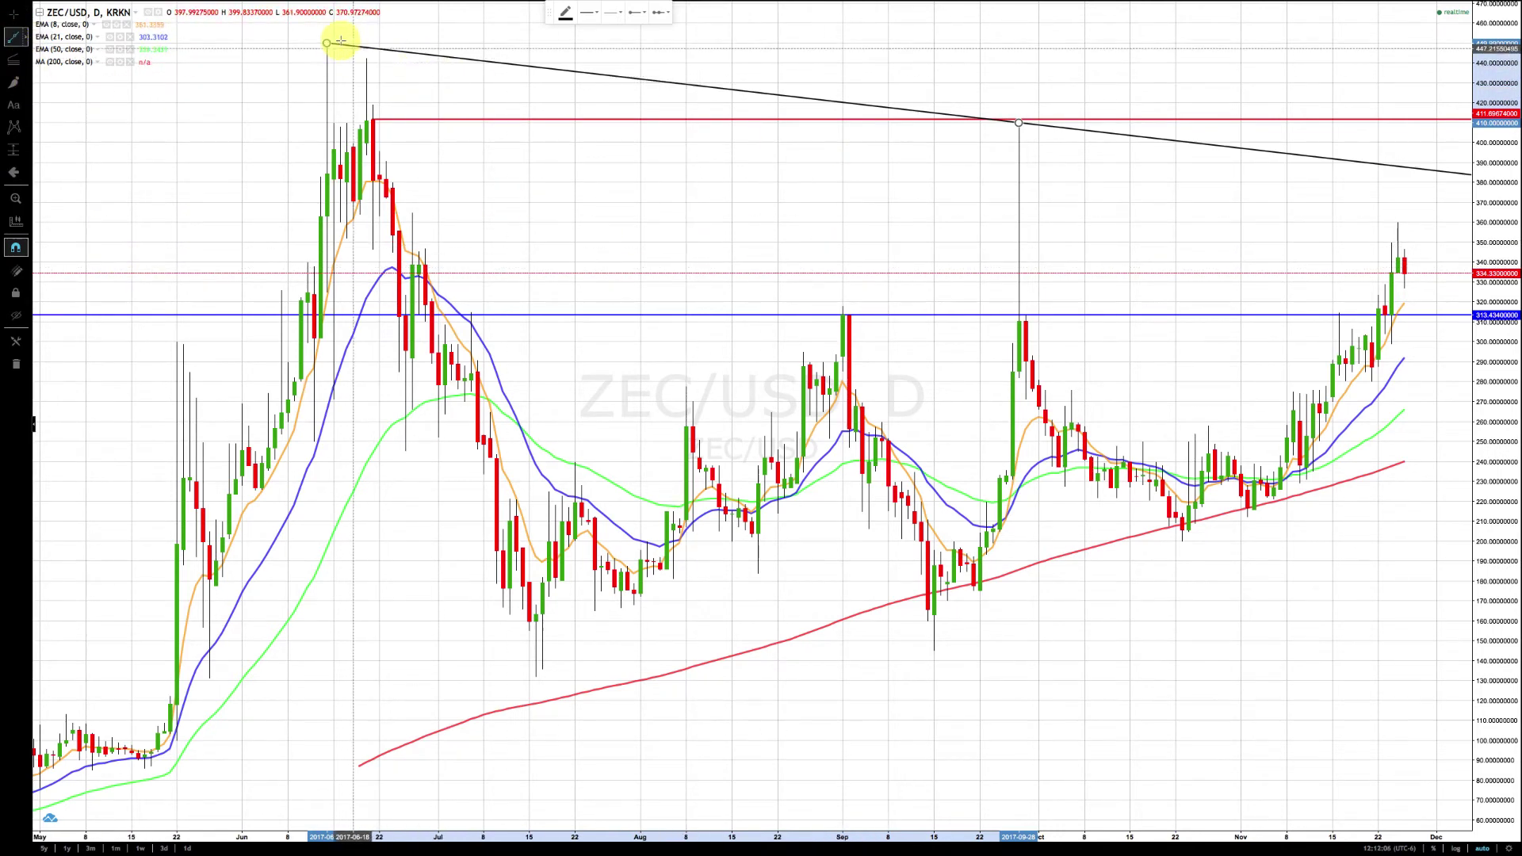
click(1019, 122)
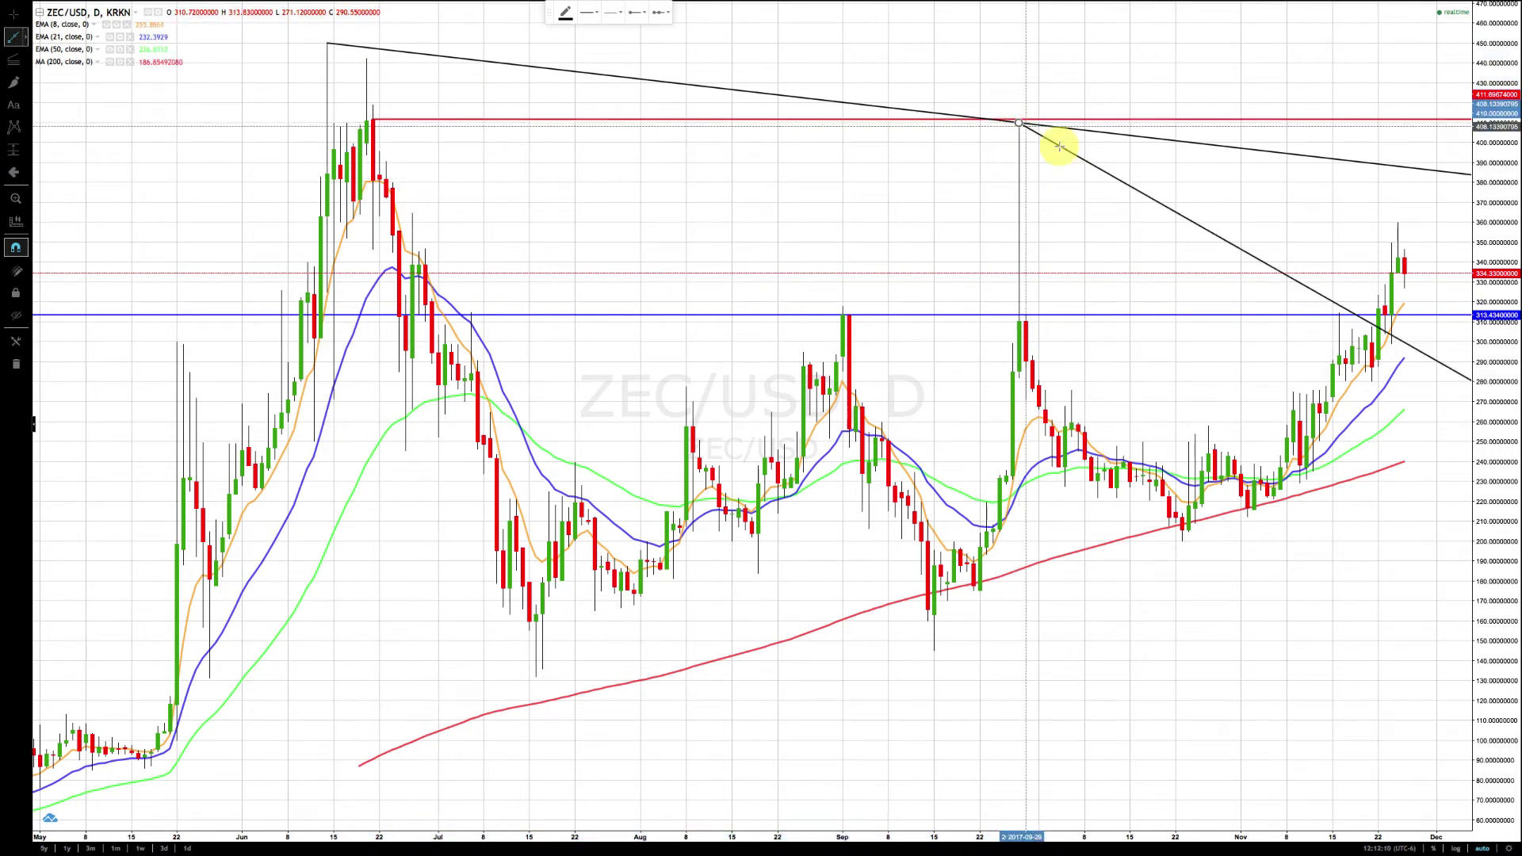
click(1398, 222)
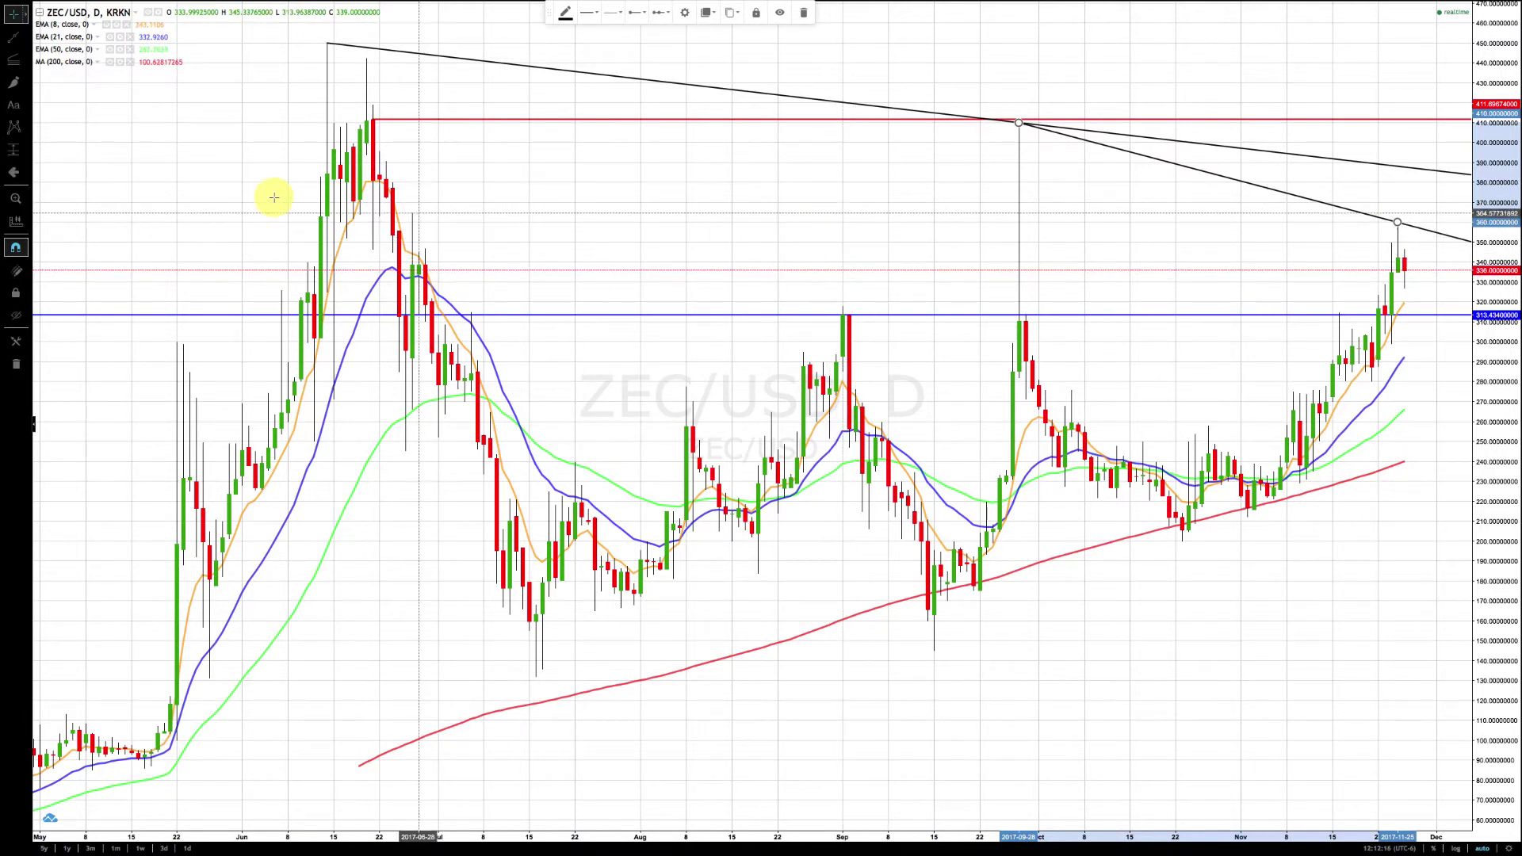
Draw a Fib Retracement from the September 15 low at 145.11 up to the September 28 high at 410.
click(26, 60)
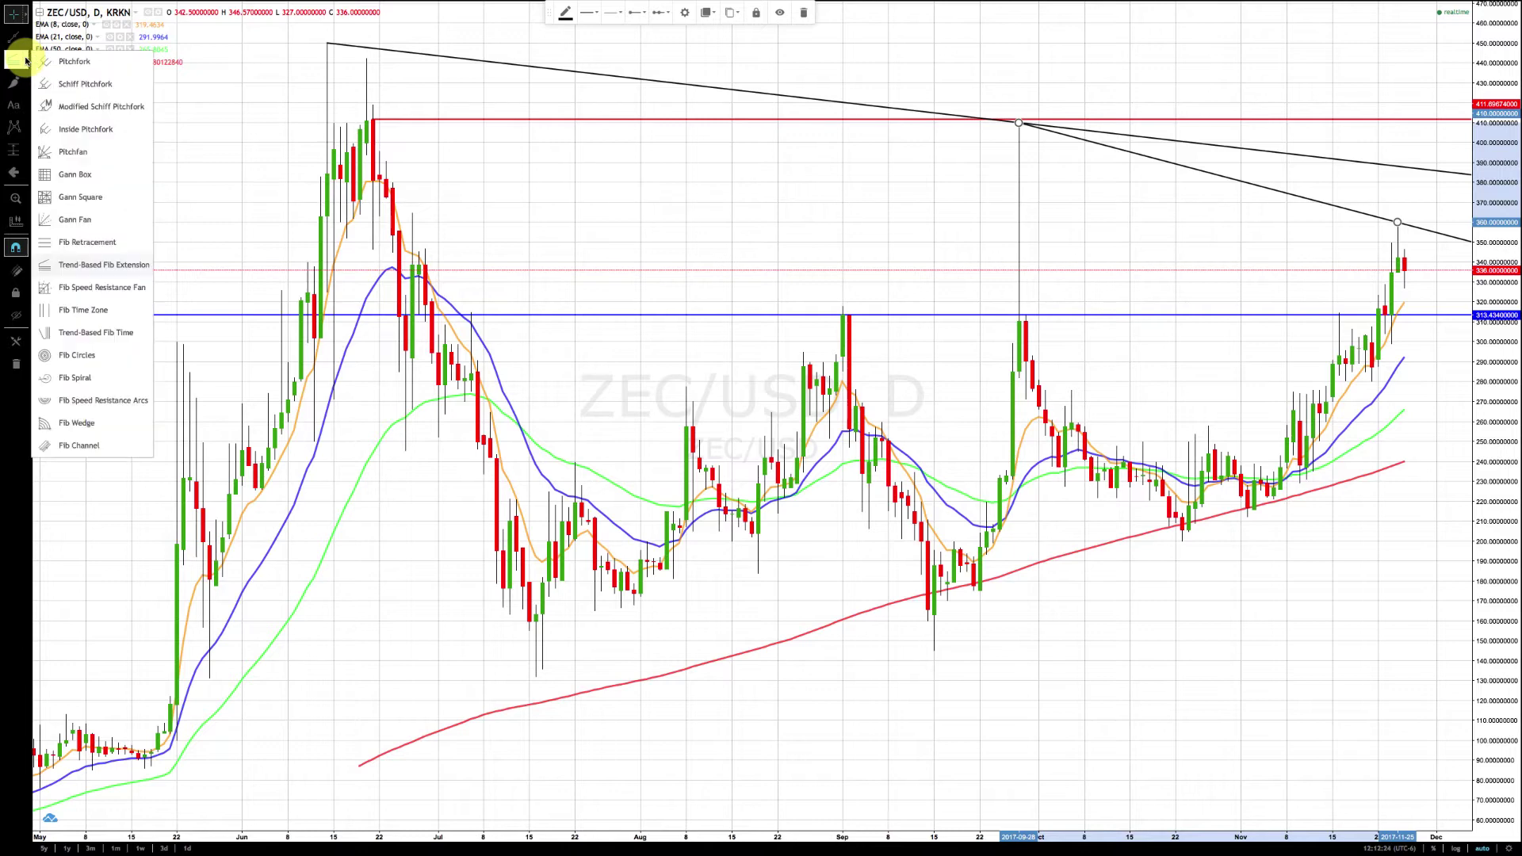
click(50, 247)
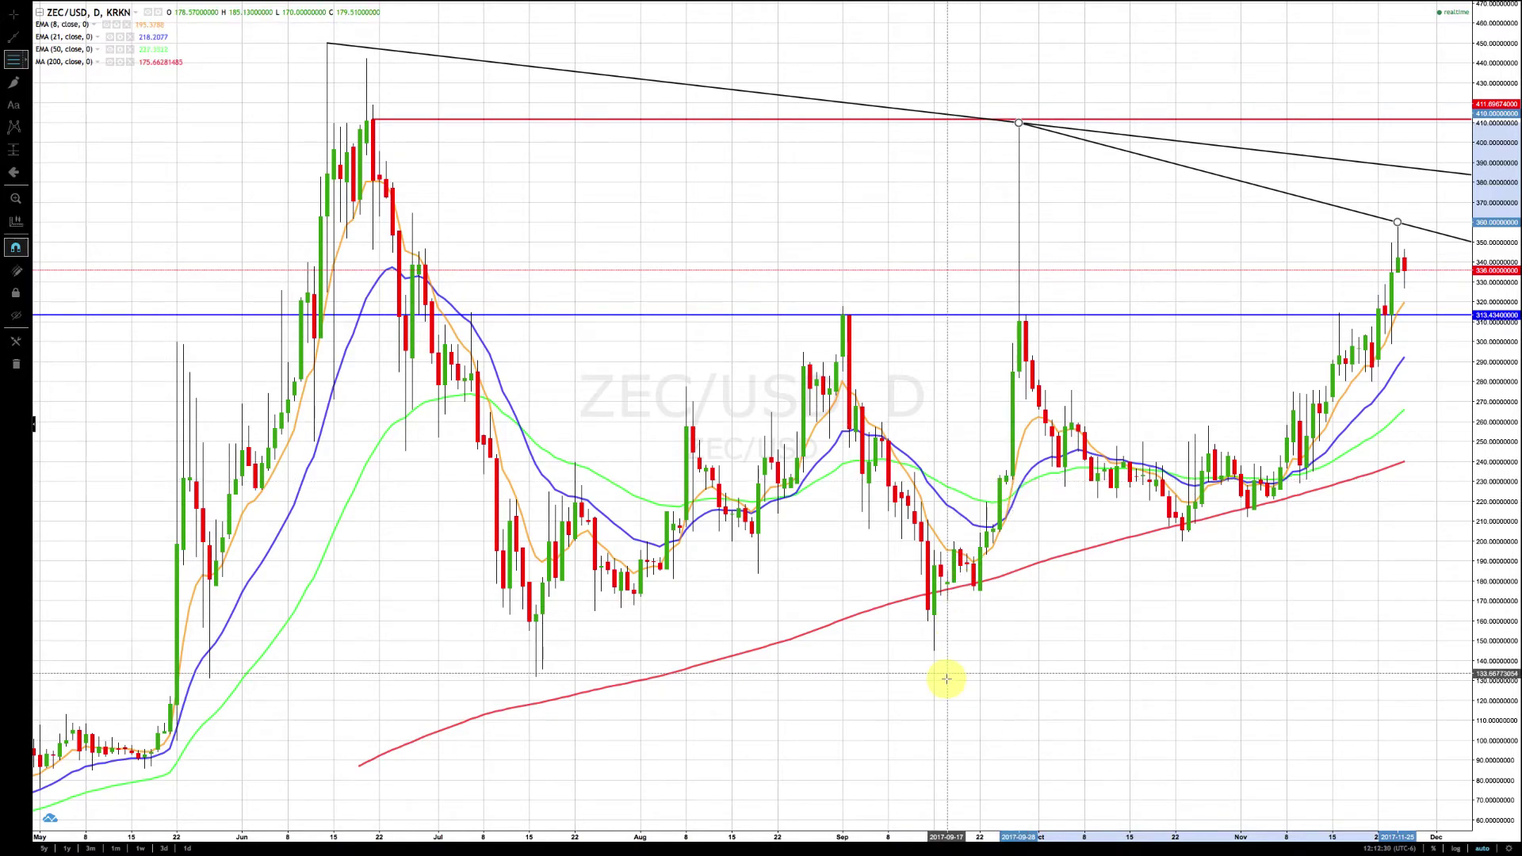
click(934, 652)
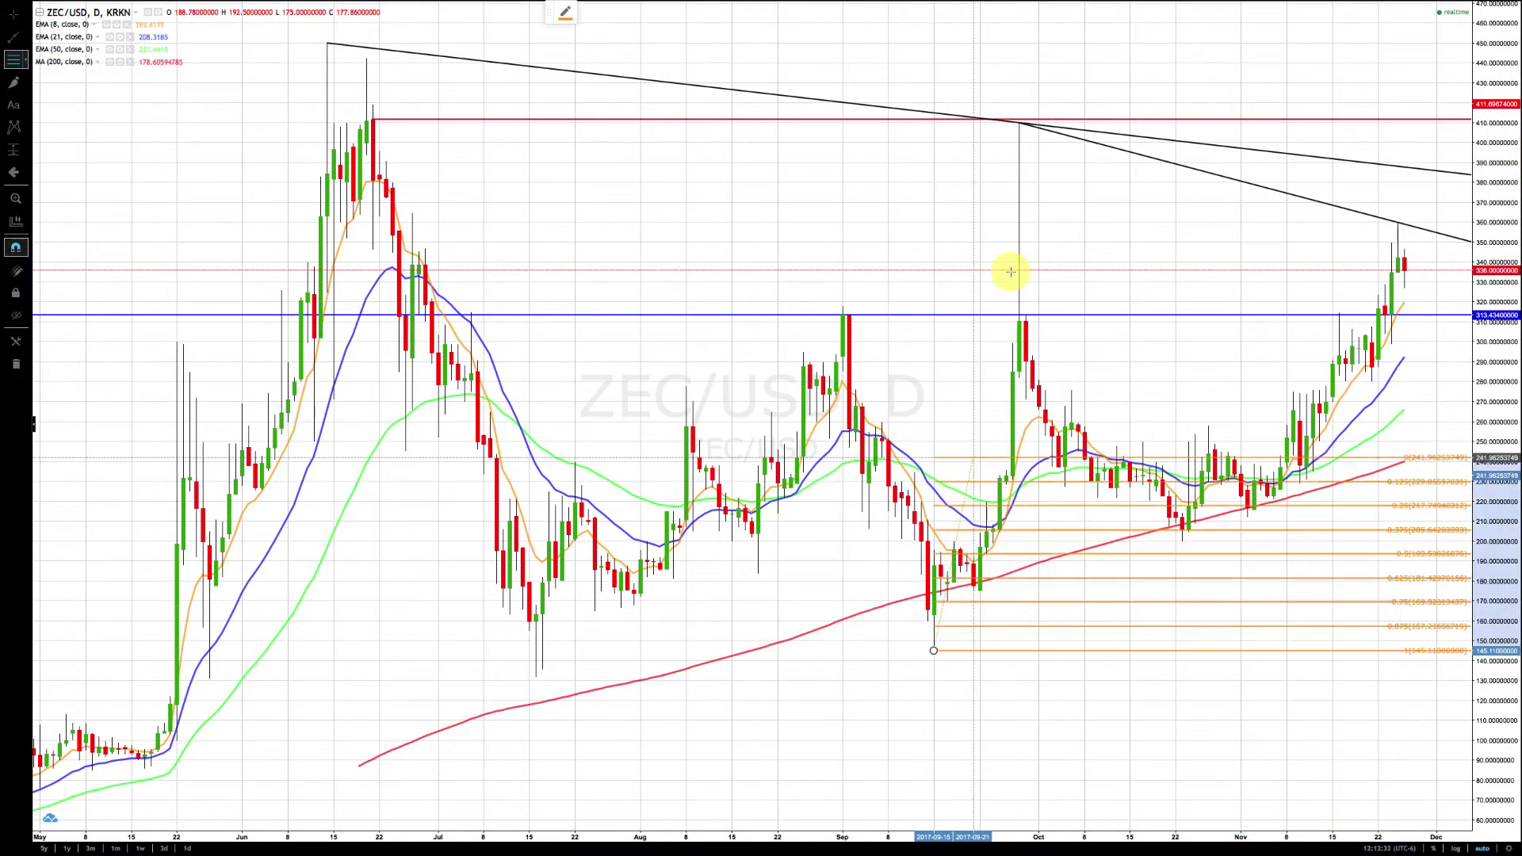
click(1046, 119)
Review the Fib Retracement's style settings and enabled levels, keeping them as they are.
scroll(1046, 117, up, 2)
right_click(1043, 188)
click(1063, 191)
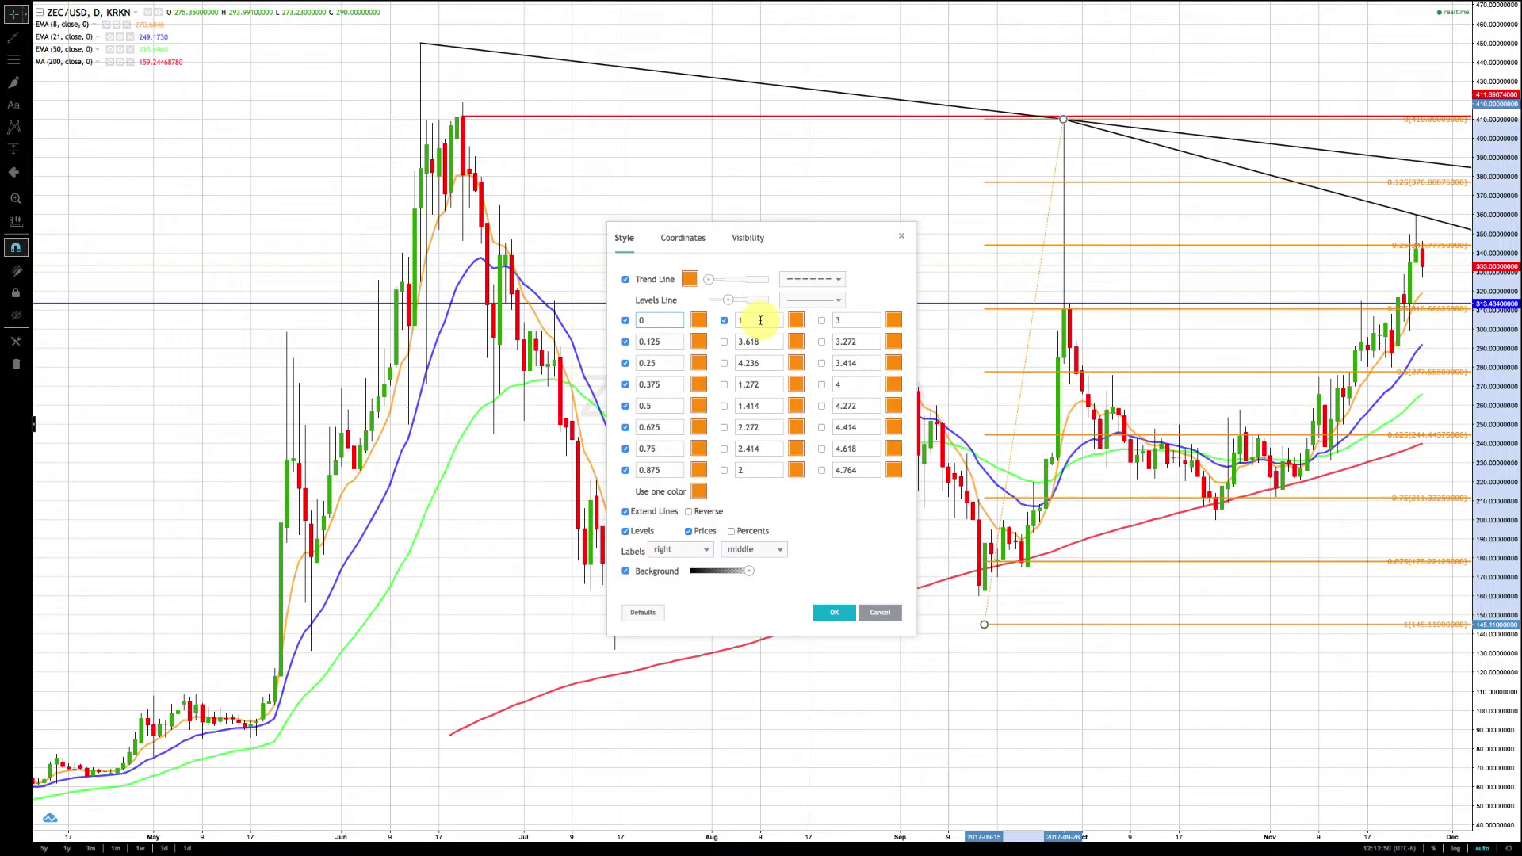
click(834, 612)
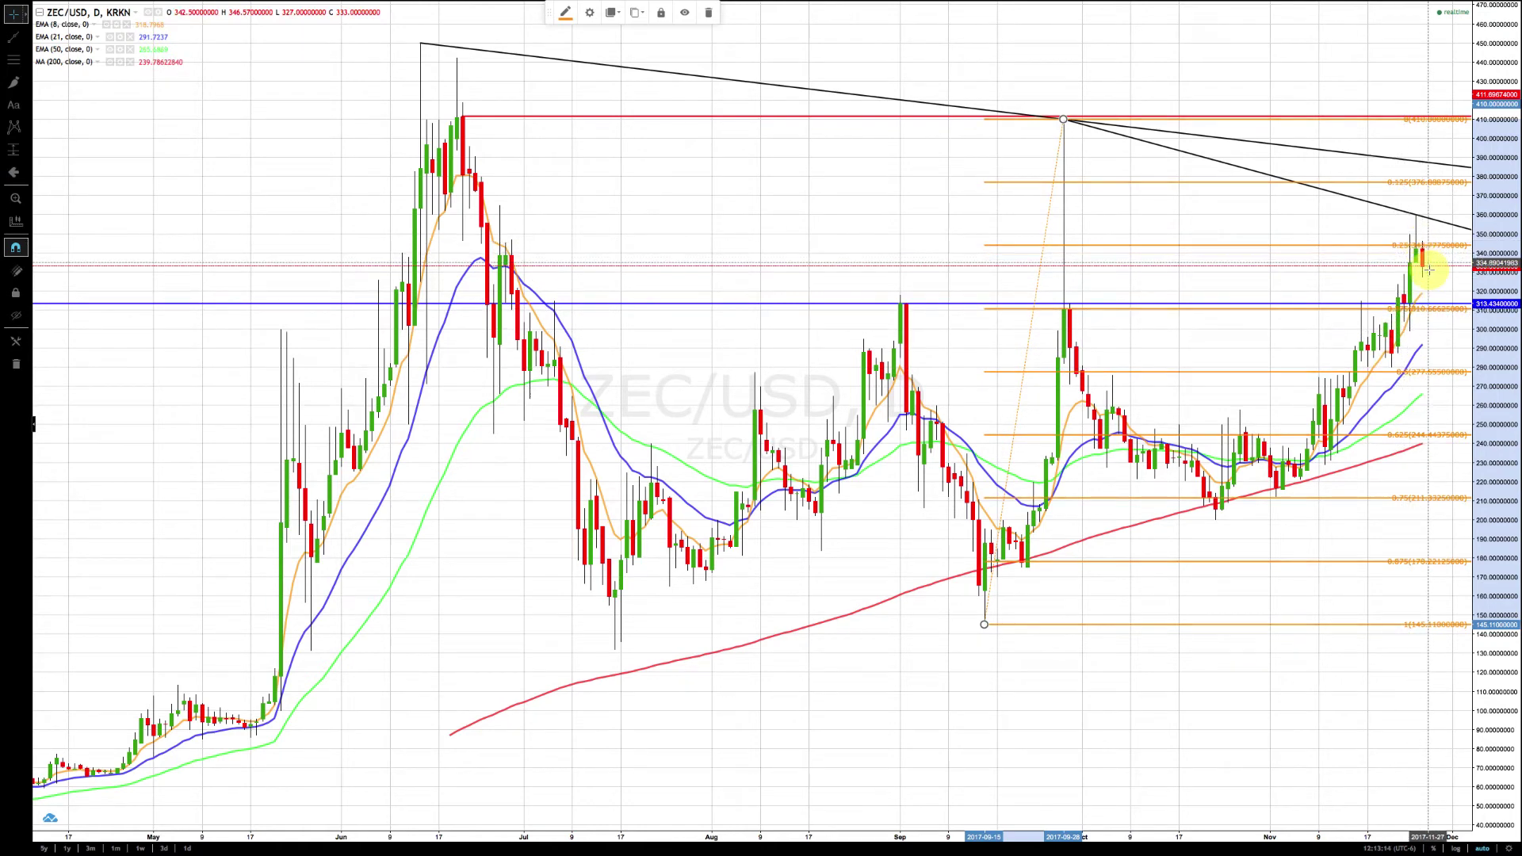
Remove the Fib Retracement from the chart.
mouse_move(1447, 301)
mouse_down()
mouse_move(1396, 339)
mouse_move(1433, 309)
mouse_up()
click(989, 187)
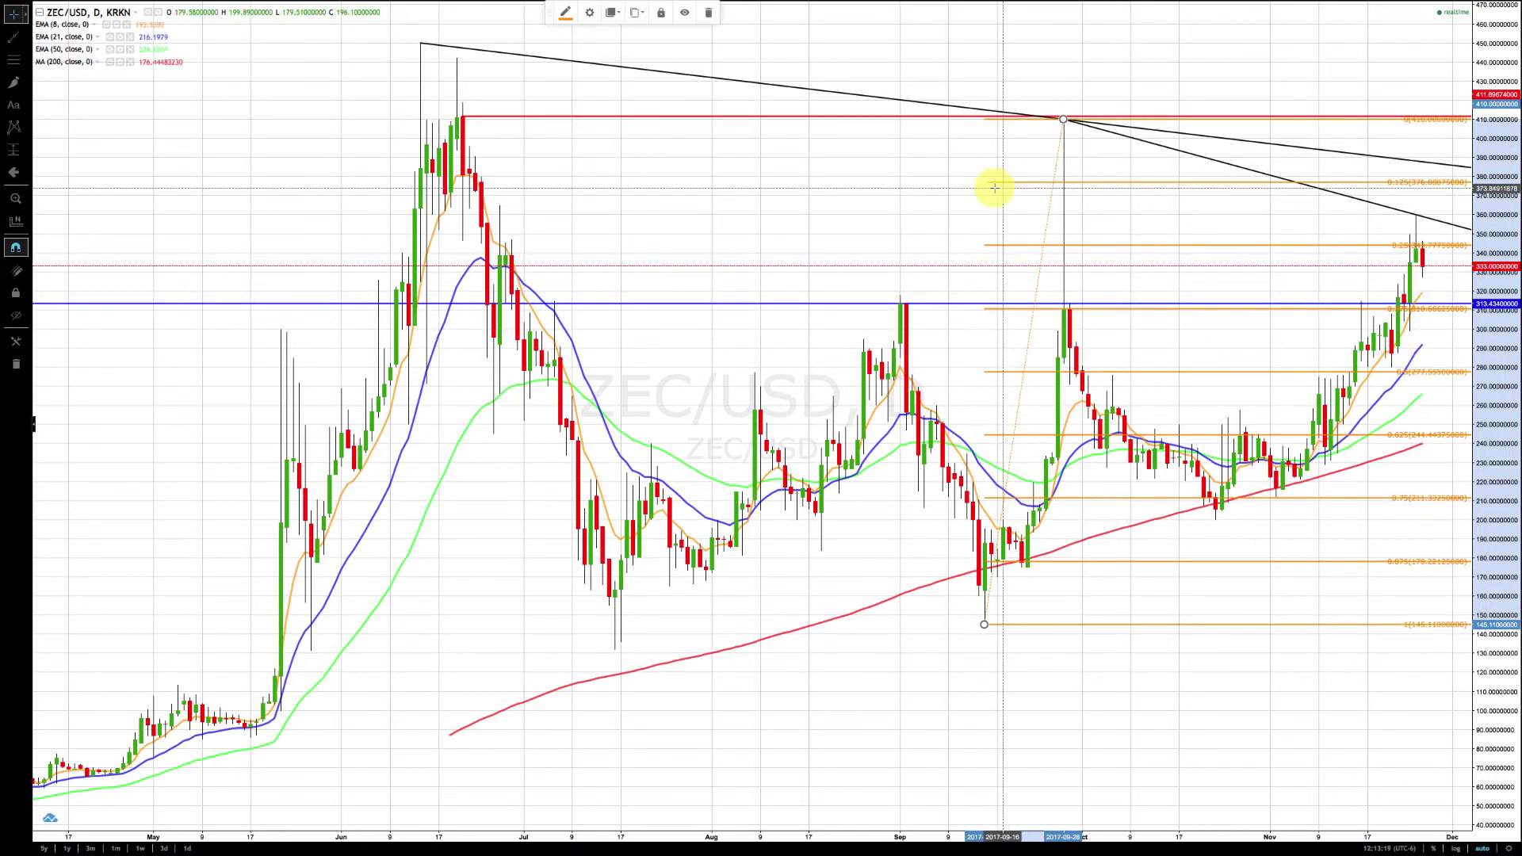
right_click(1051, 187)
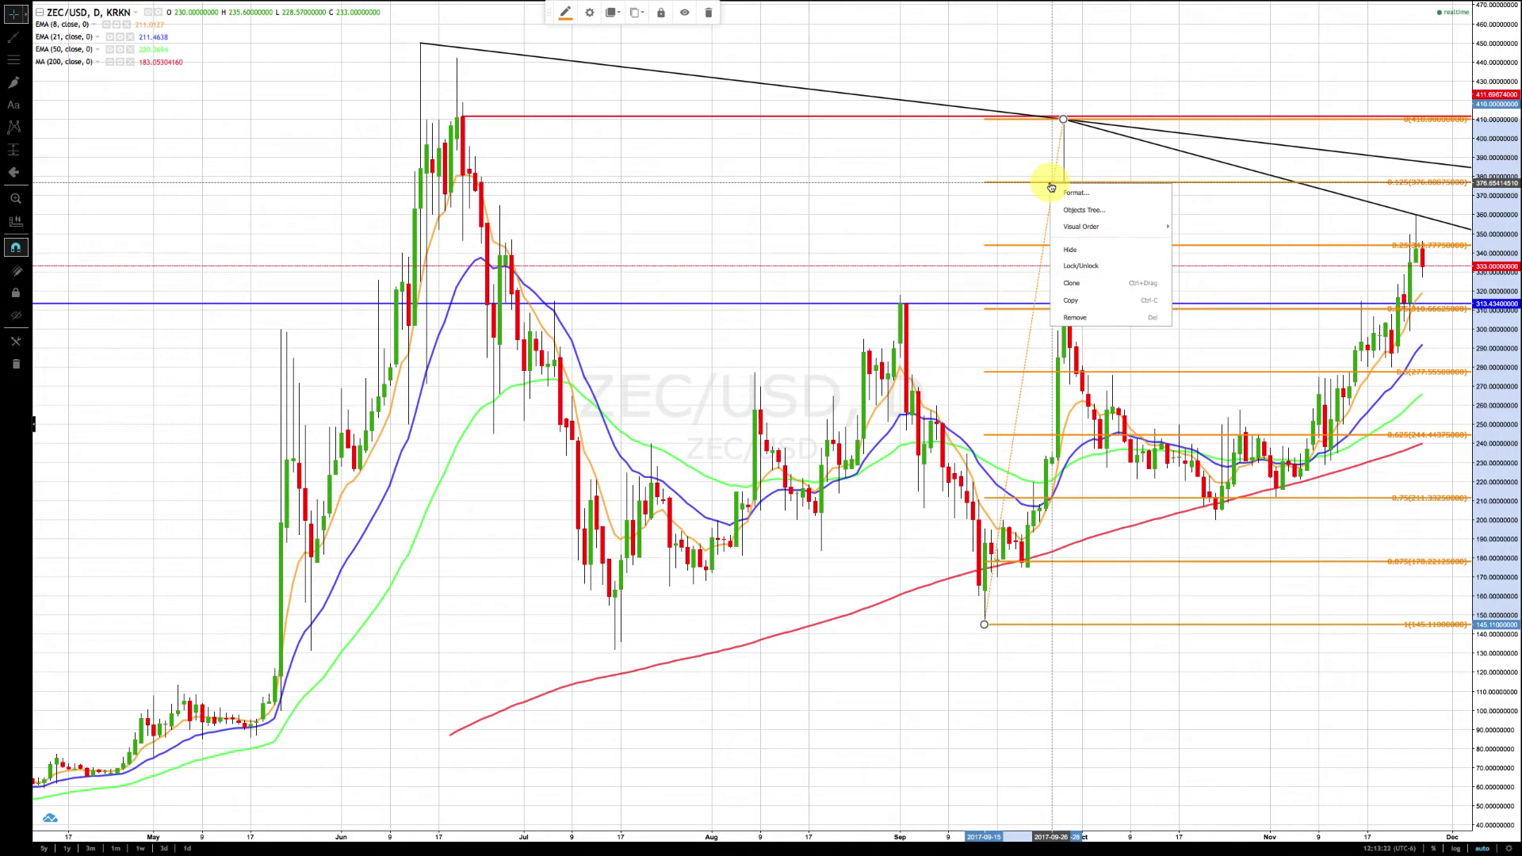
click(1071, 317)
Draw a Trend-Based Fib Extension from the late-October low at 200 to the October 27 high at 258, projecting from that same high.
click(24, 63)
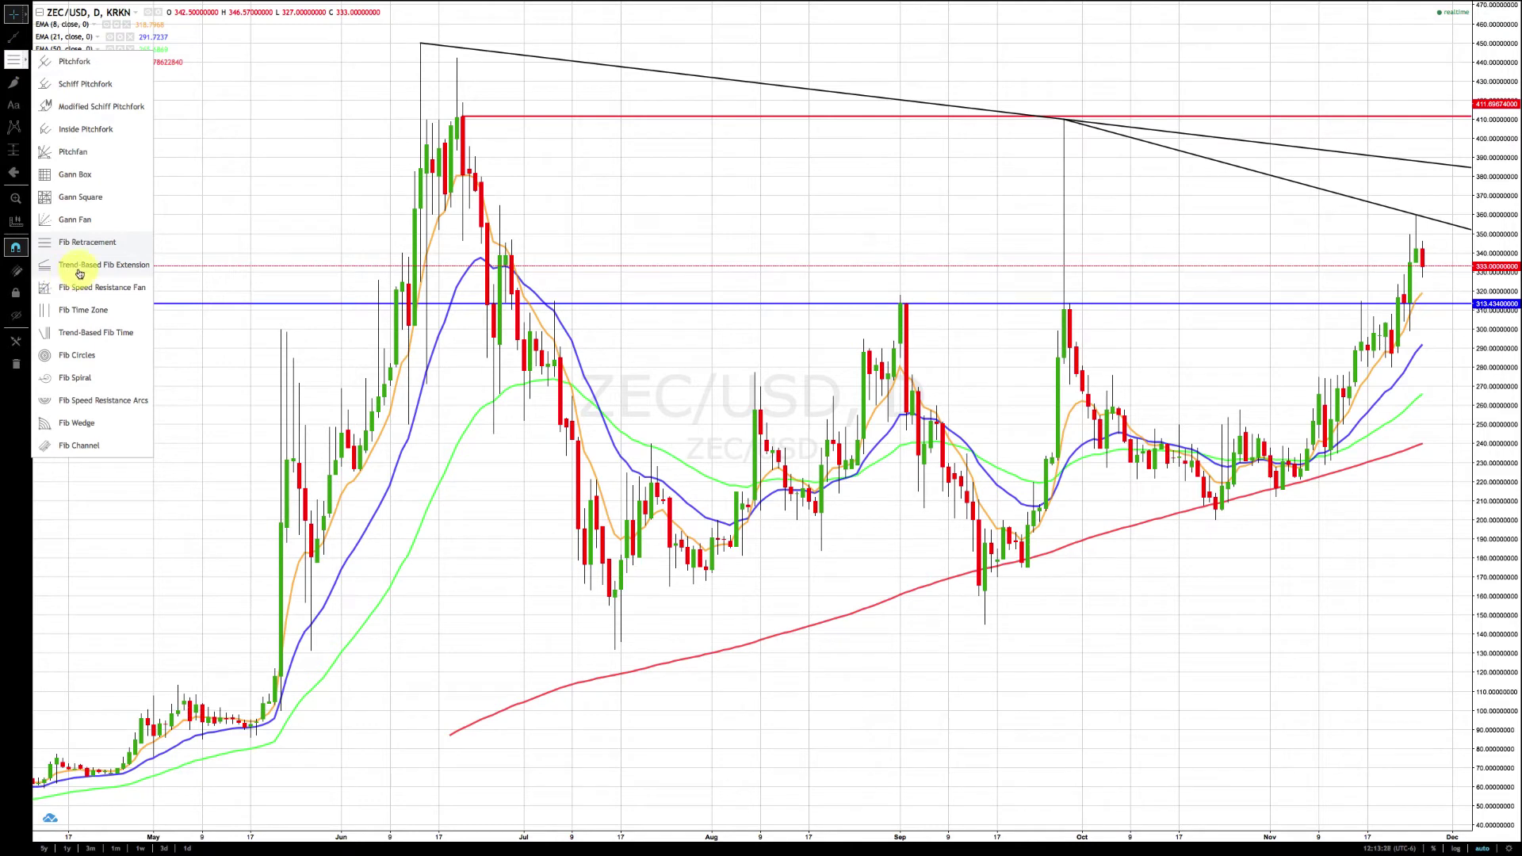
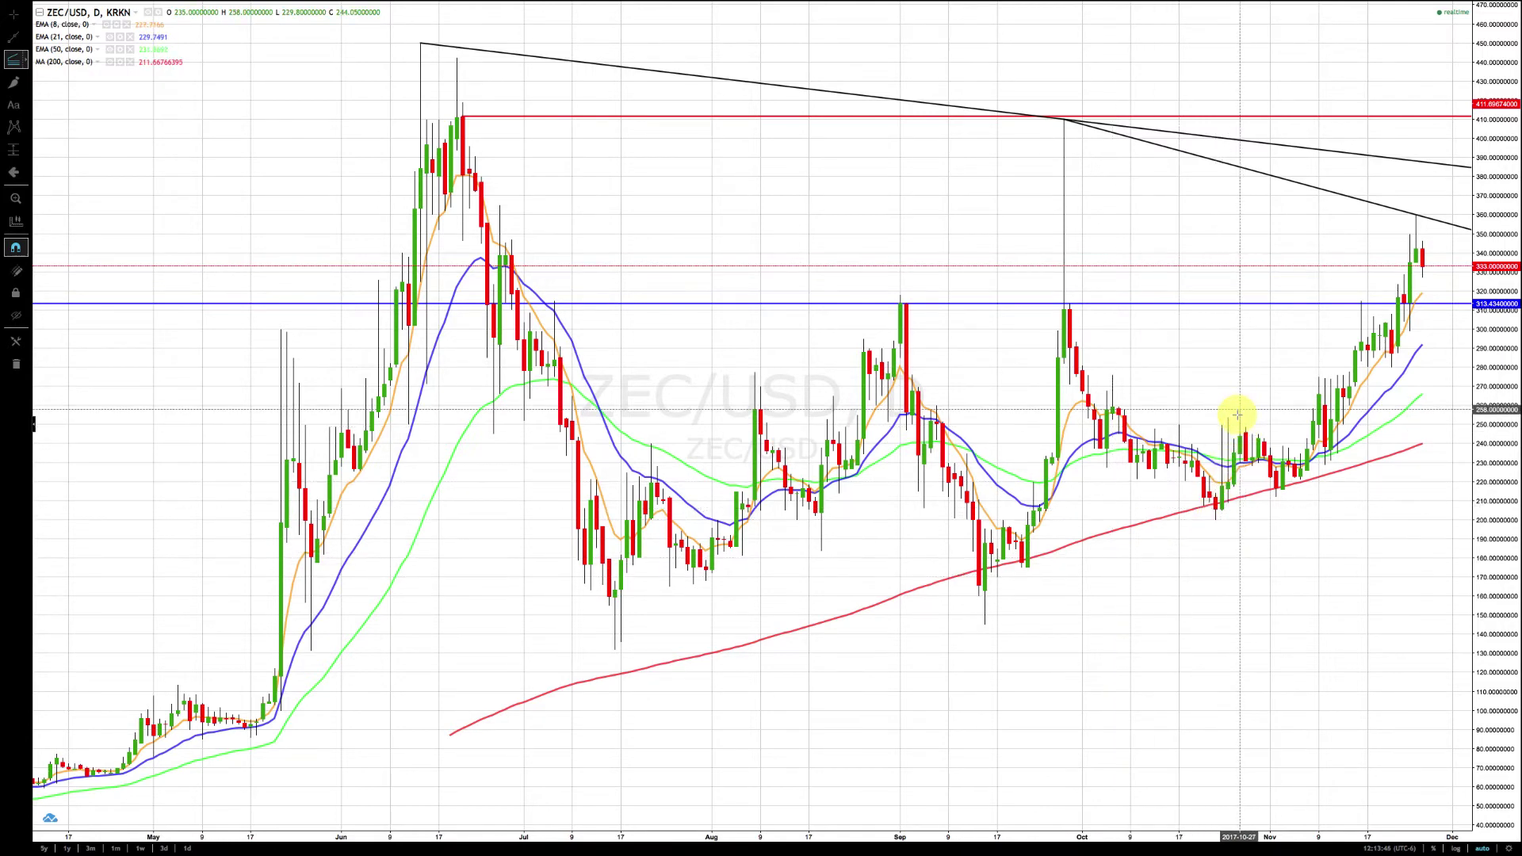
click(1214, 520)
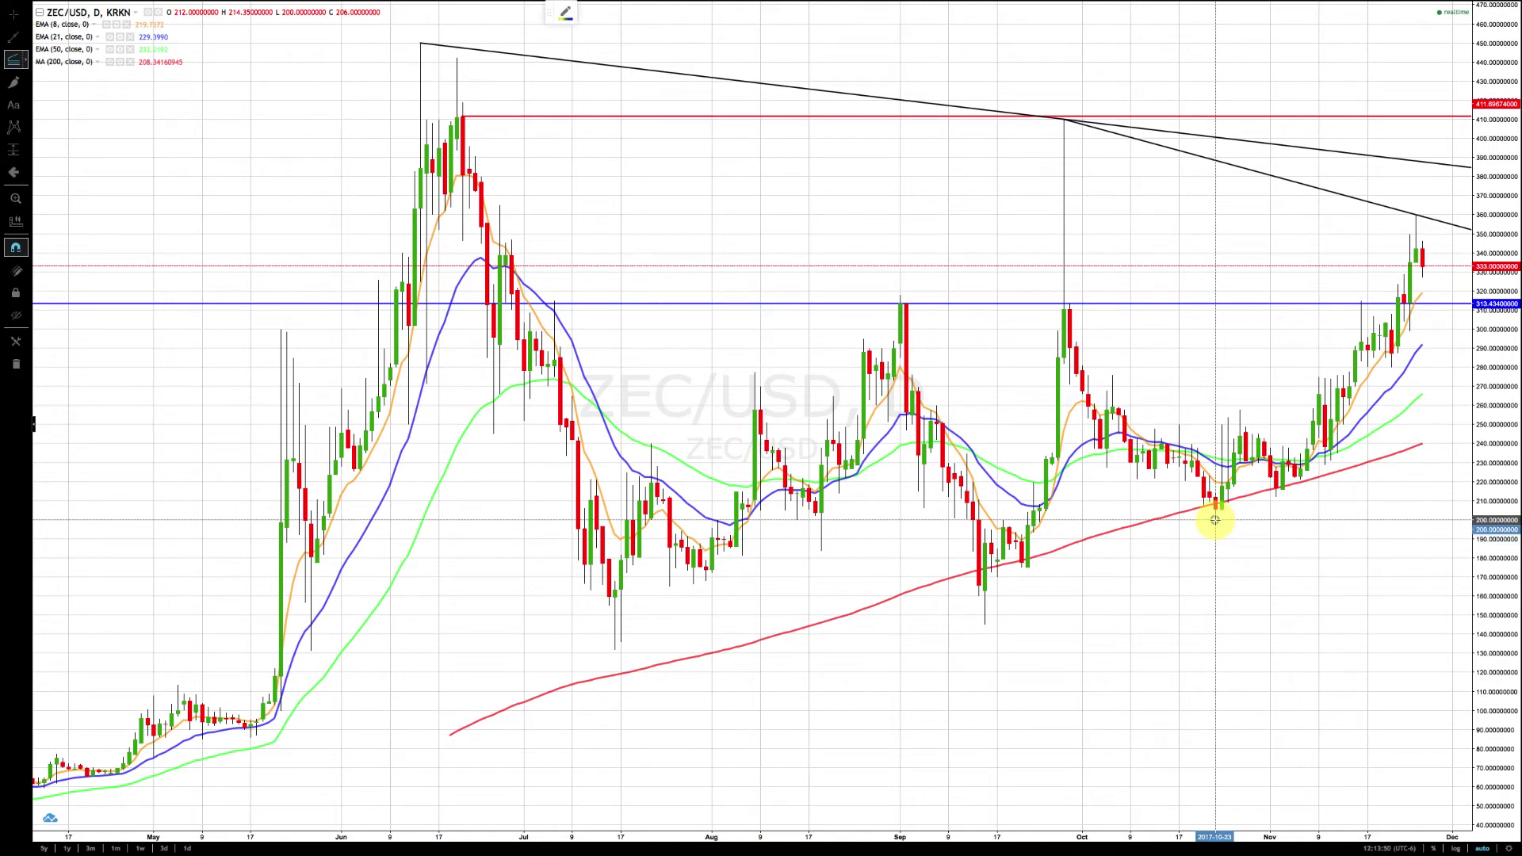
click(1239, 409)
click(1240, 410)
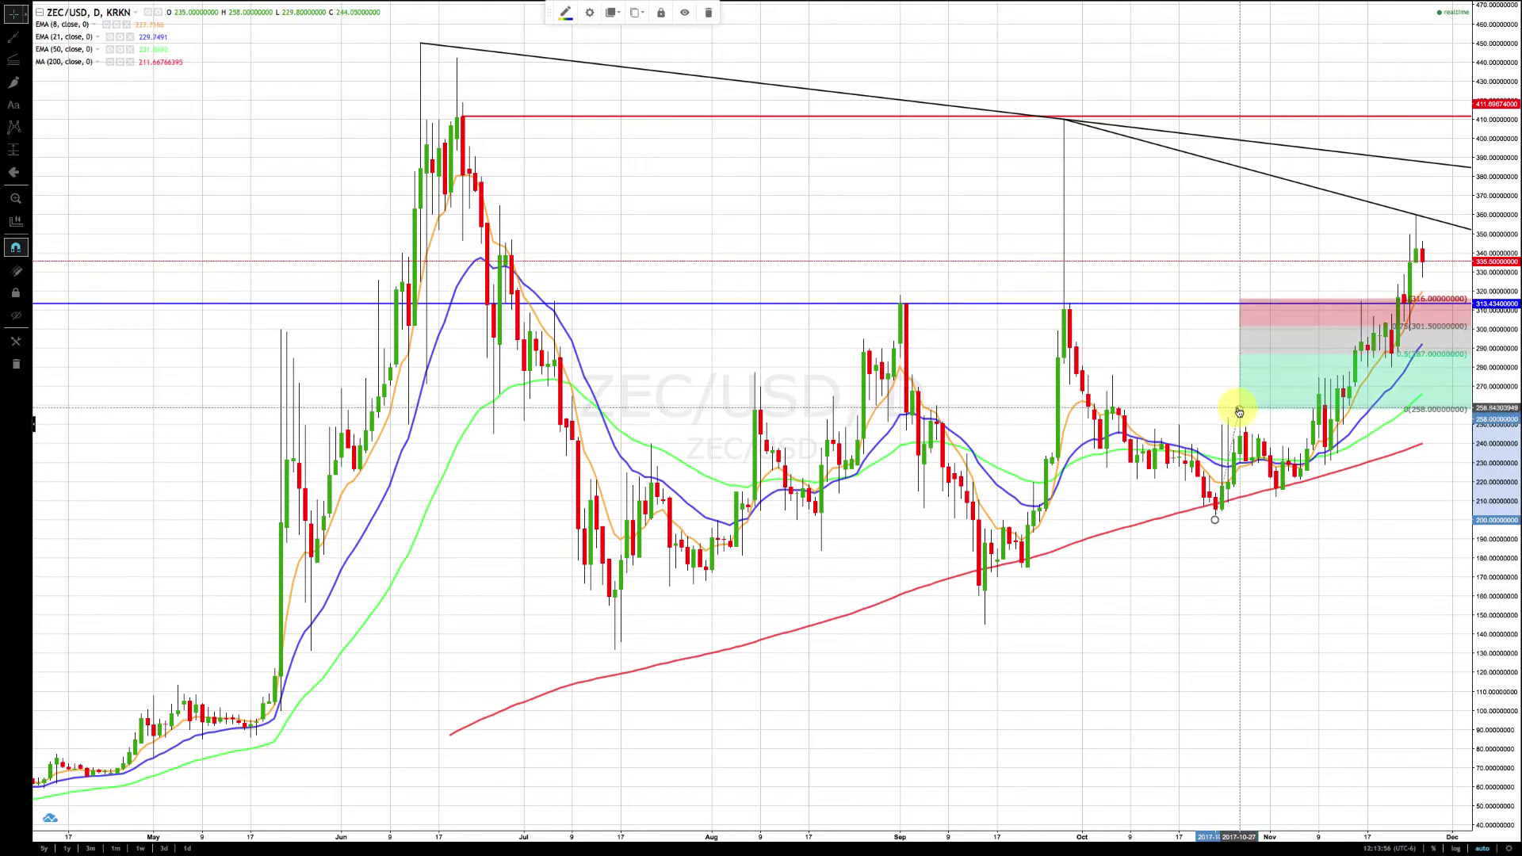
Review the Trend-Based Fib Extension's style settings and enabled levels, keeping them as they are.
right_click(1240, 411)
click(1265, 417)
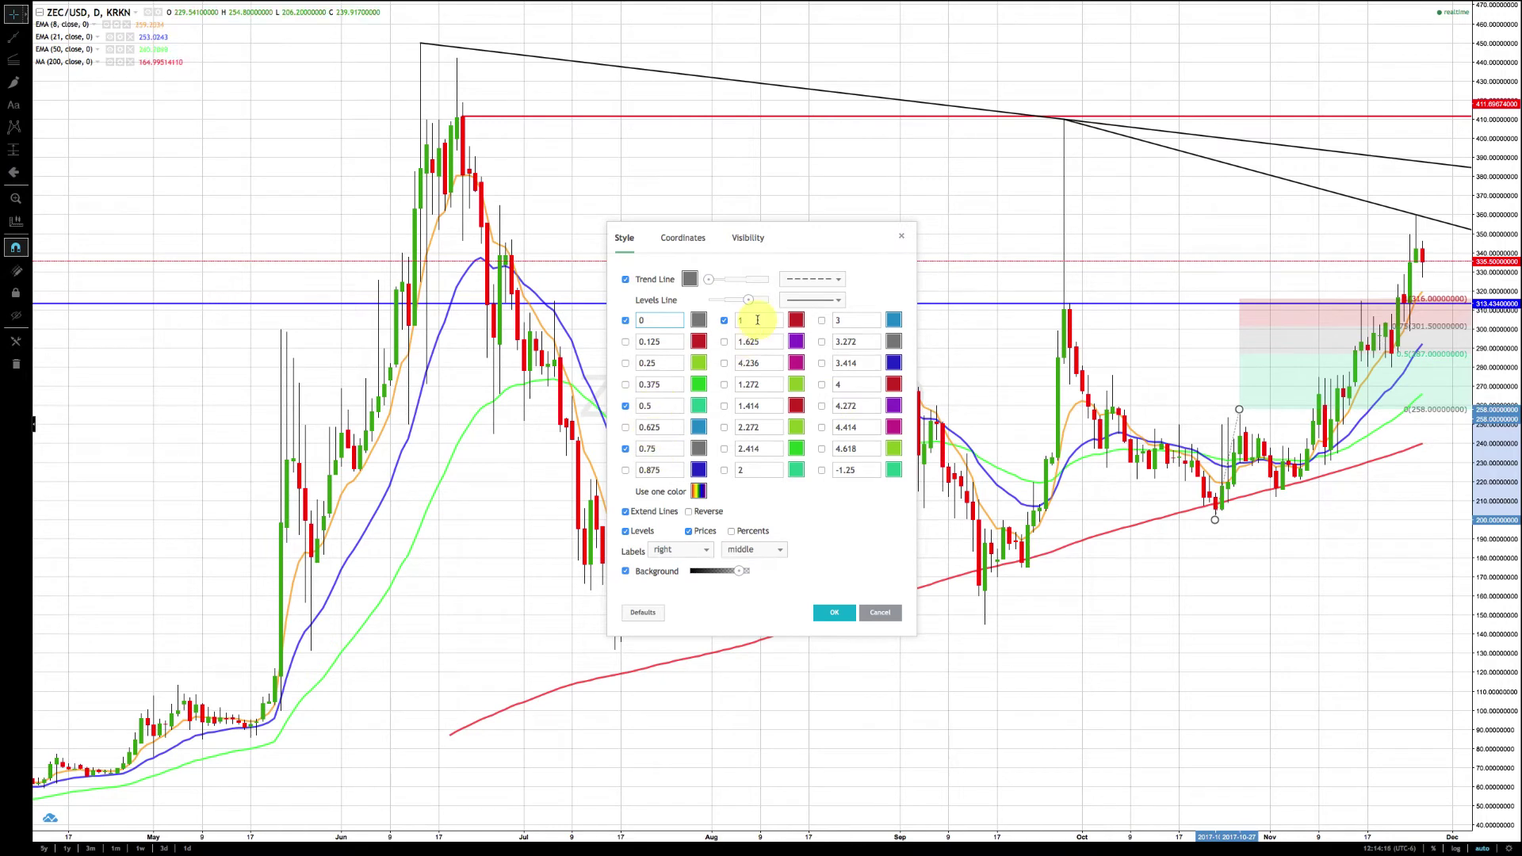
click(831, 614)
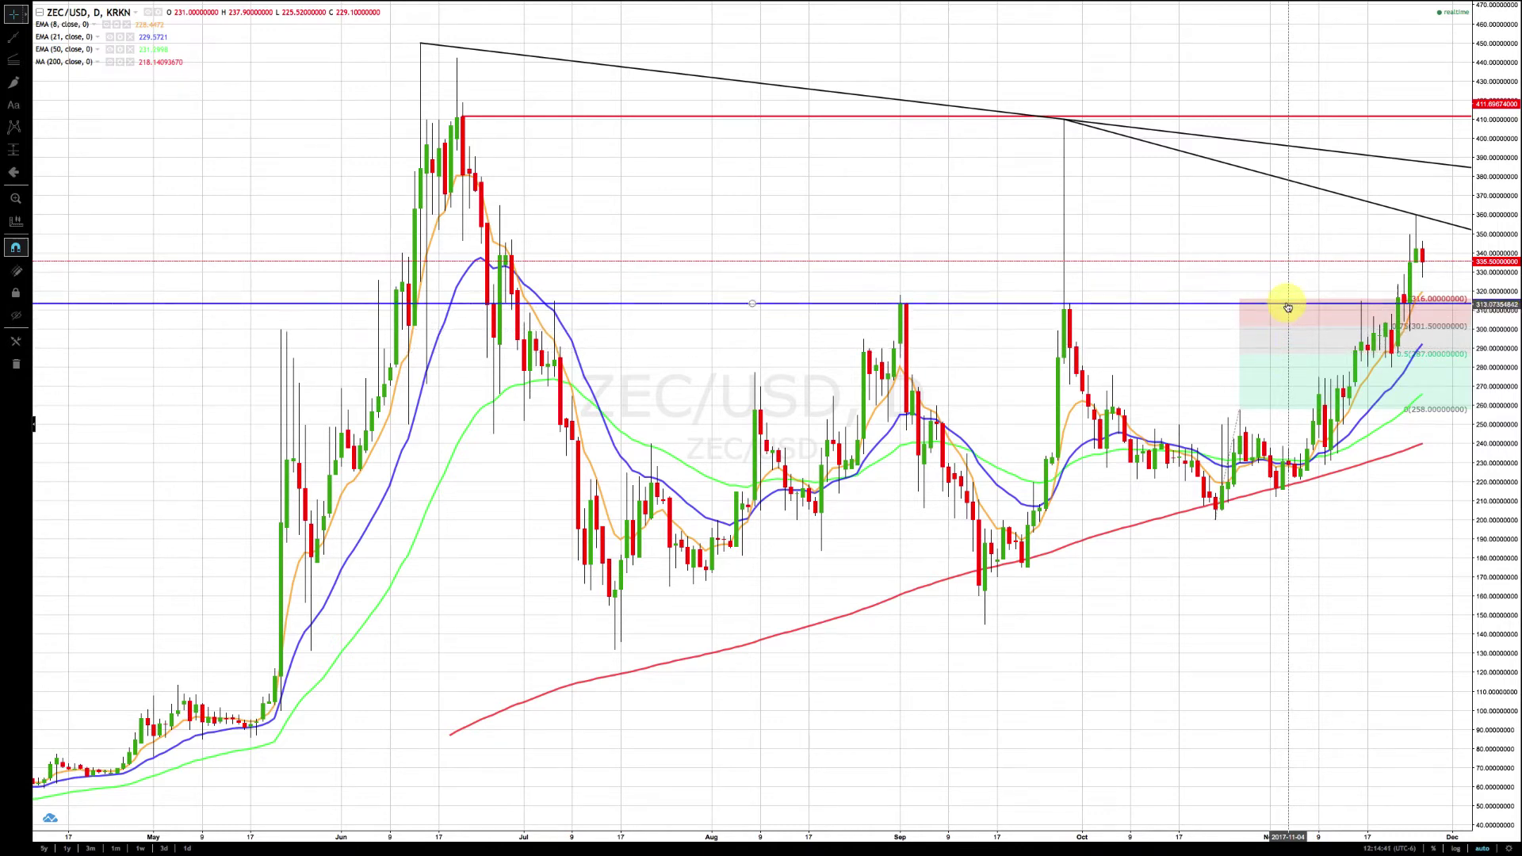
Remove the Trend-Based Fib Extension projected from the October 27 high.
right_click(1240, 414)
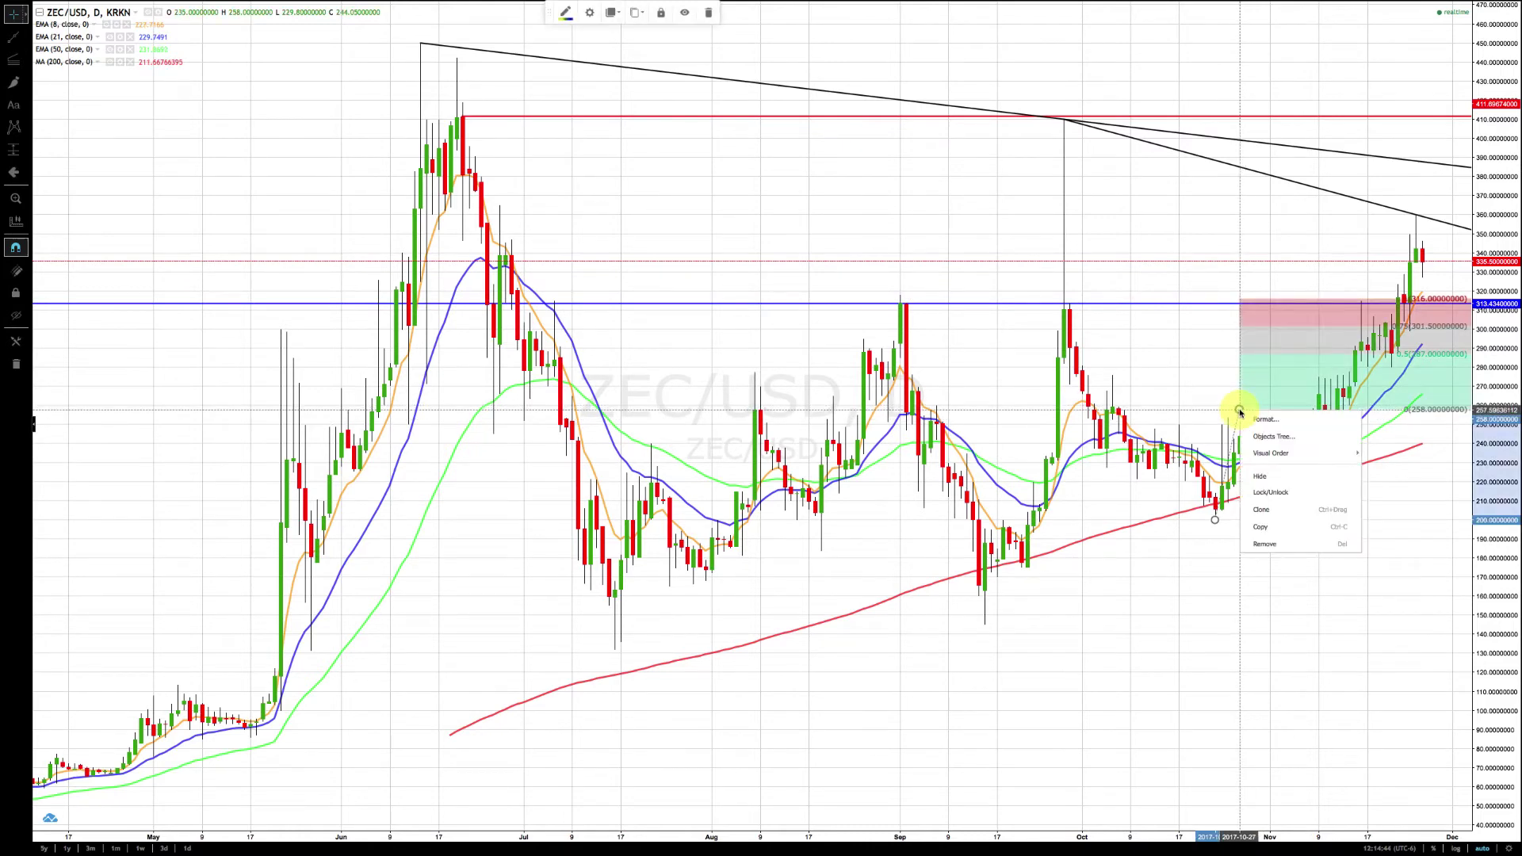
click(1264, 549)
scroll(1265, 550, right, 3)
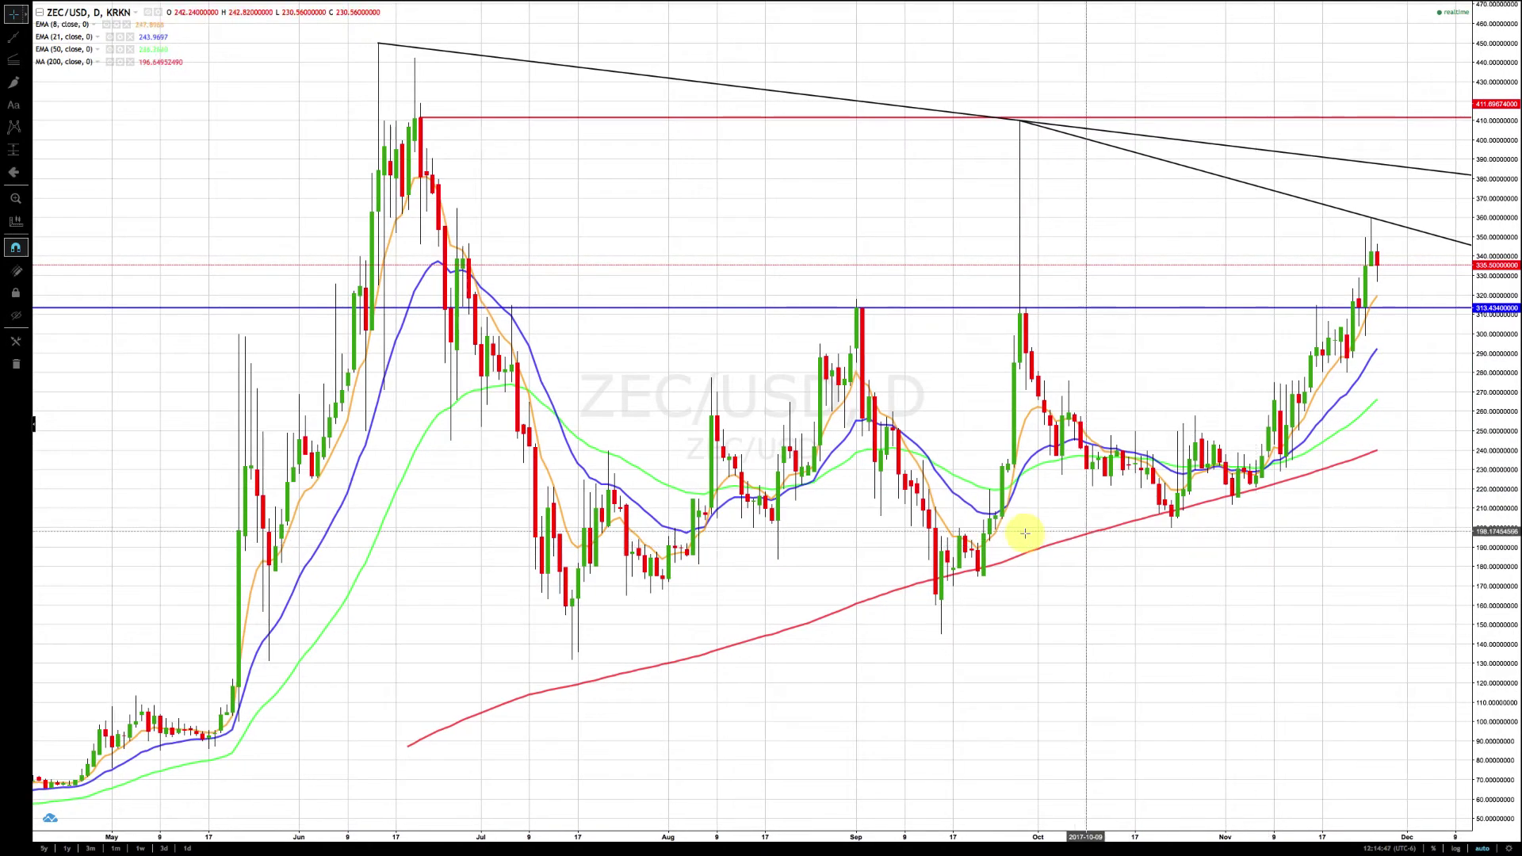
click(27, 61)
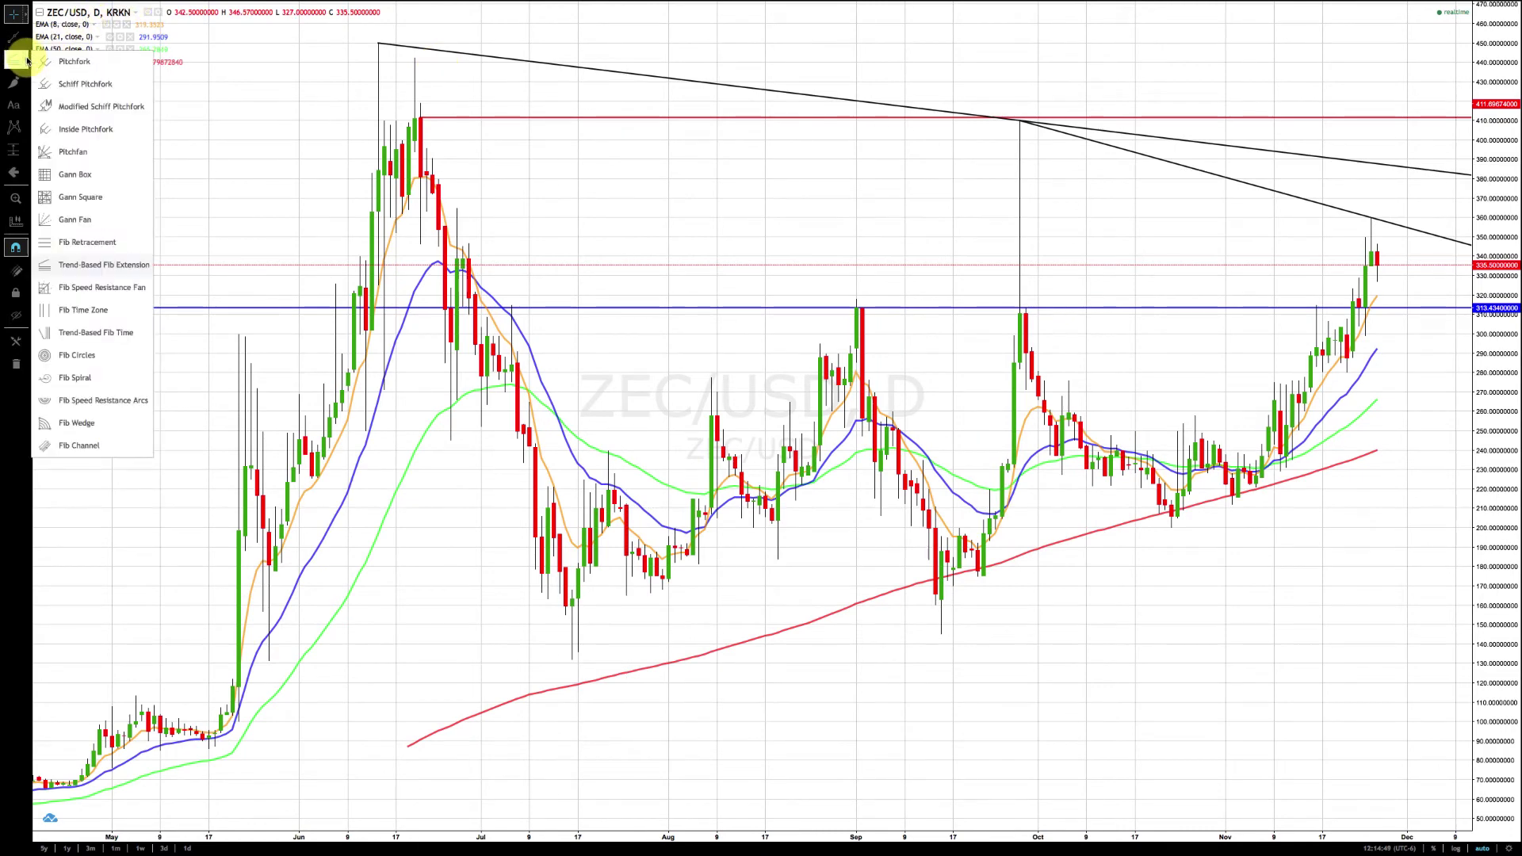
click(65, 268)
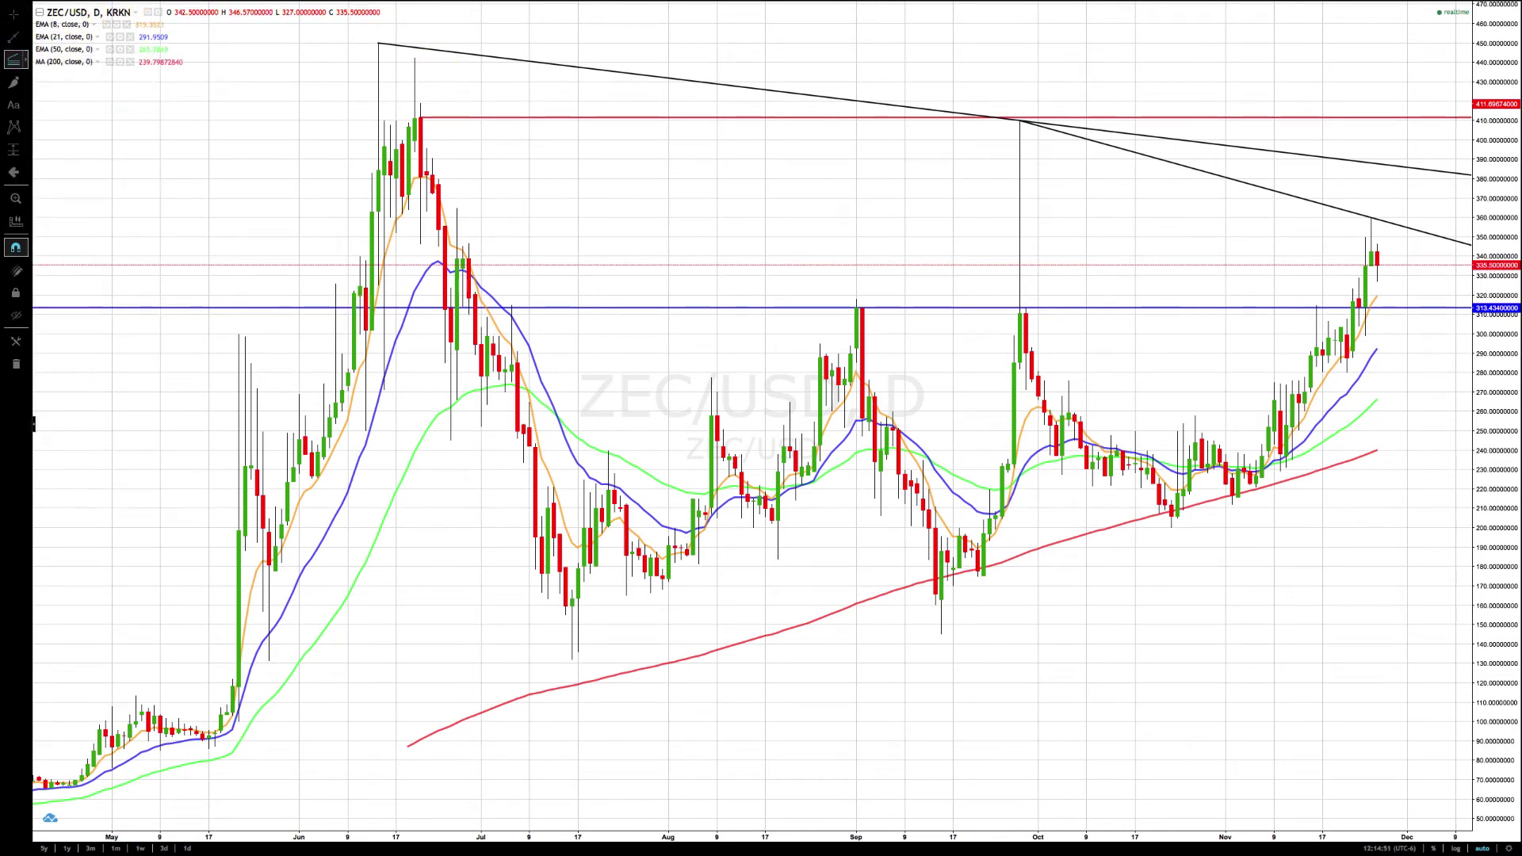
click(1347, 372)
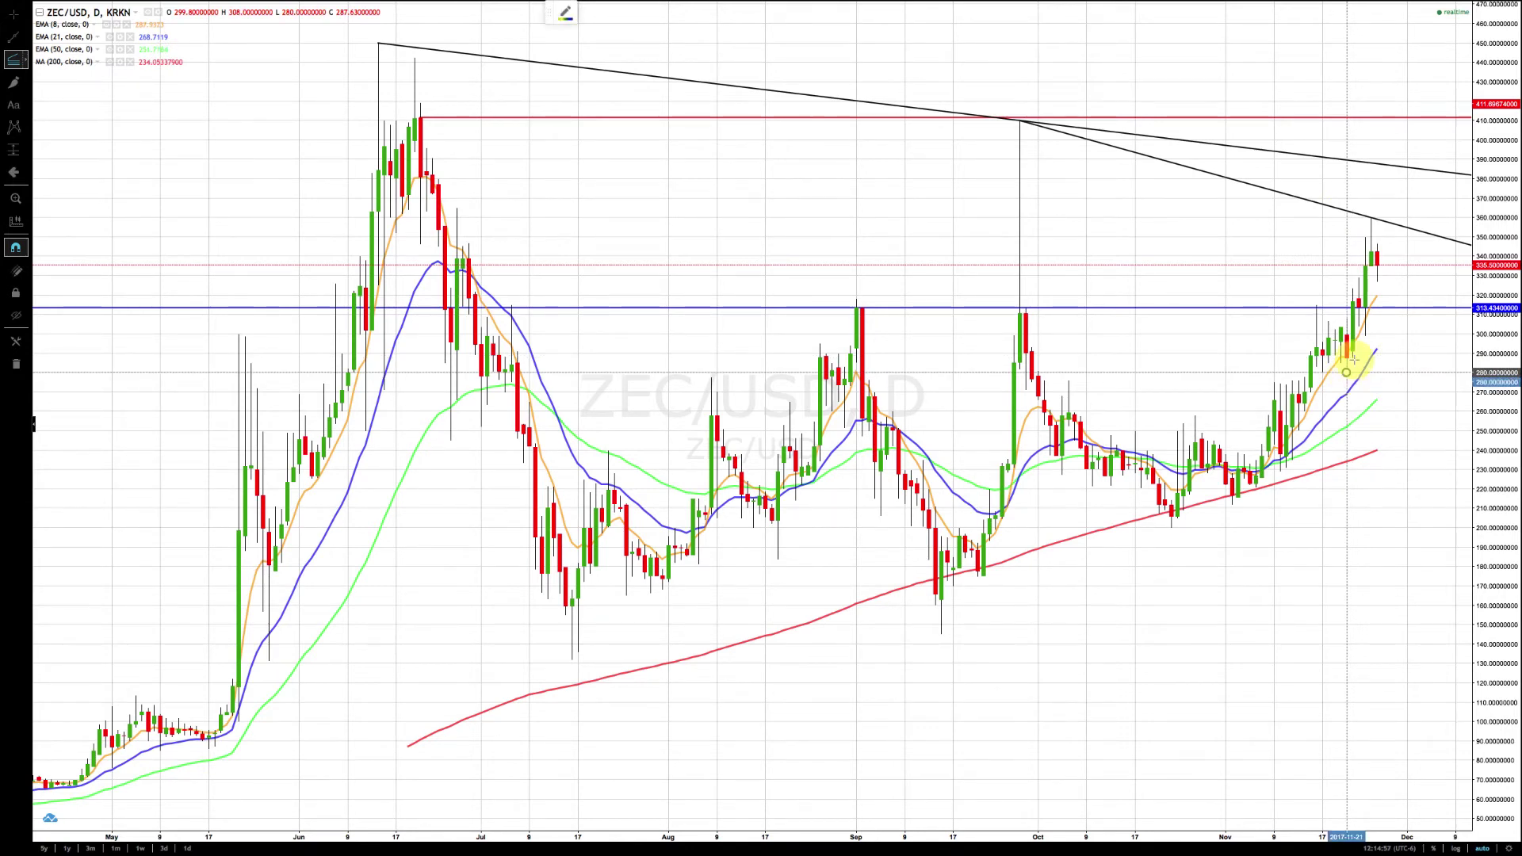
click(1371, 219)
key(Escape)
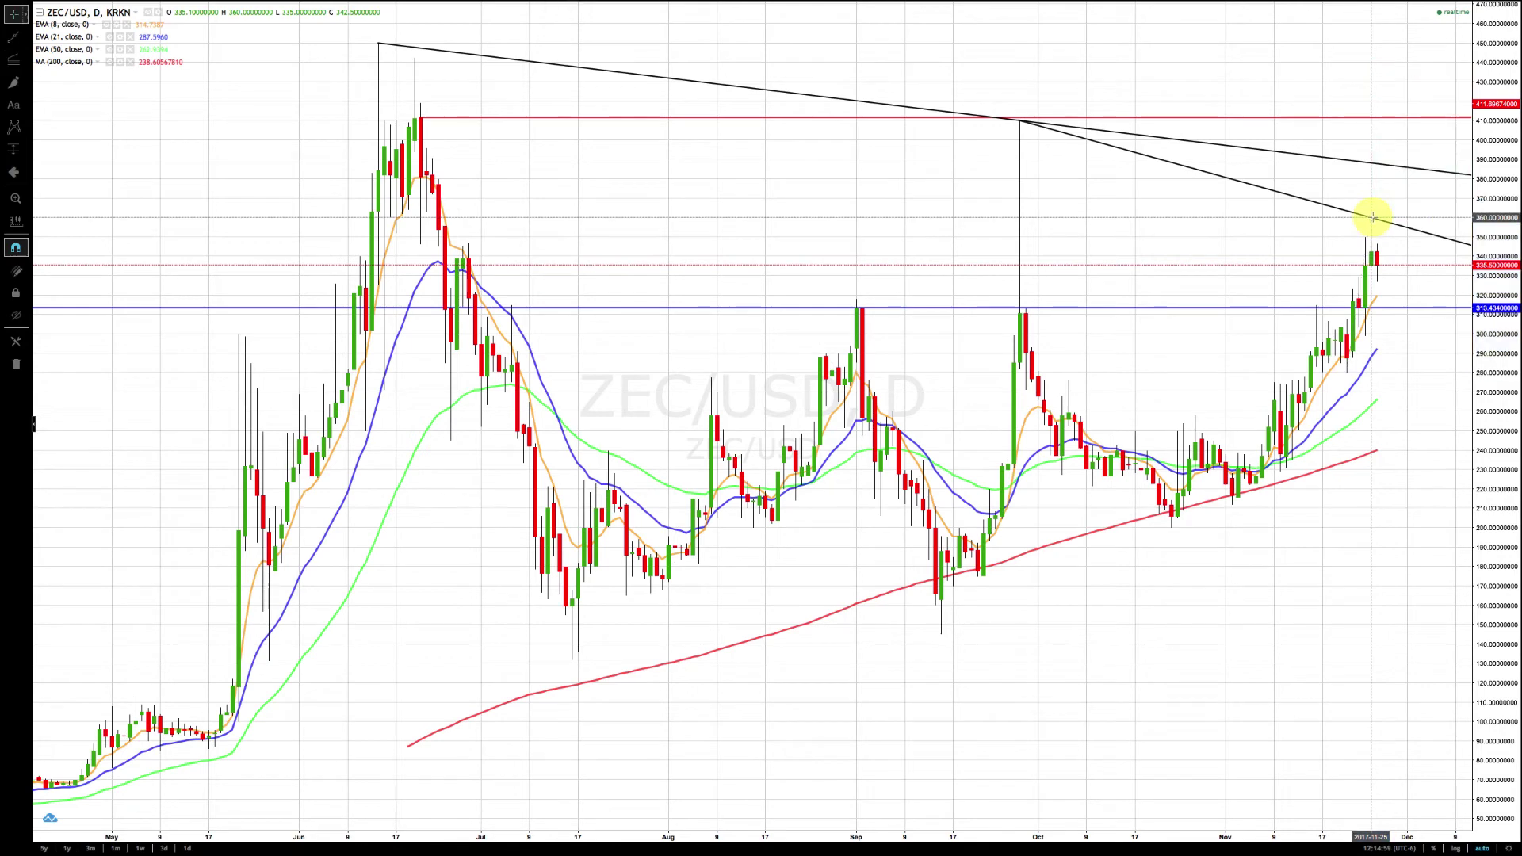
Draw a Trend-Based Fib Extension from the November 21 low at 280 to the November 25 high at 360, projecting from that same high.
key(alt+f)
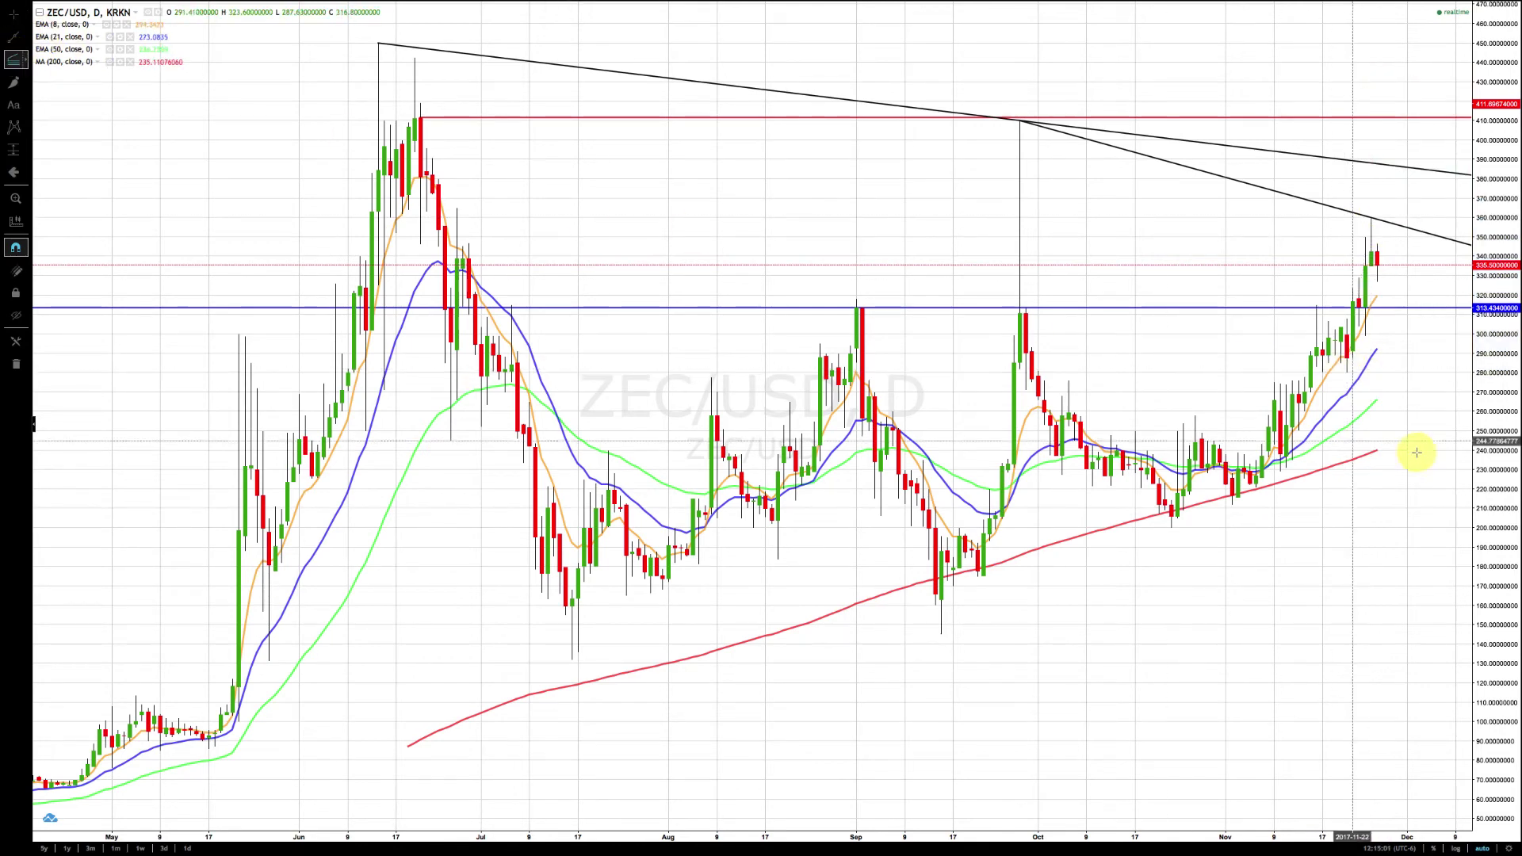
click(1348, 371)
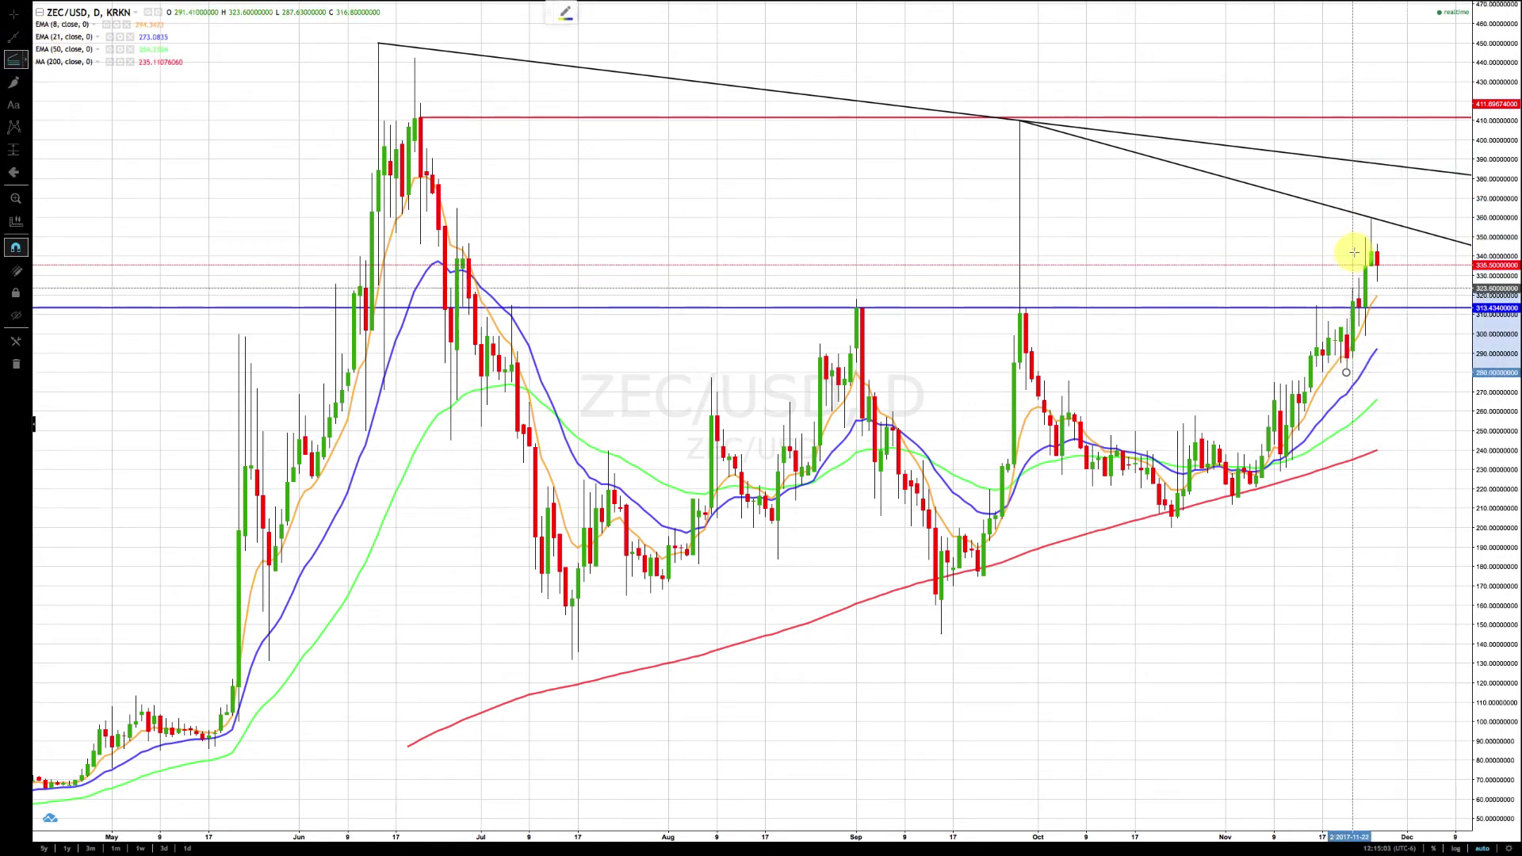
click(1371, 218)
click(1371, 217)
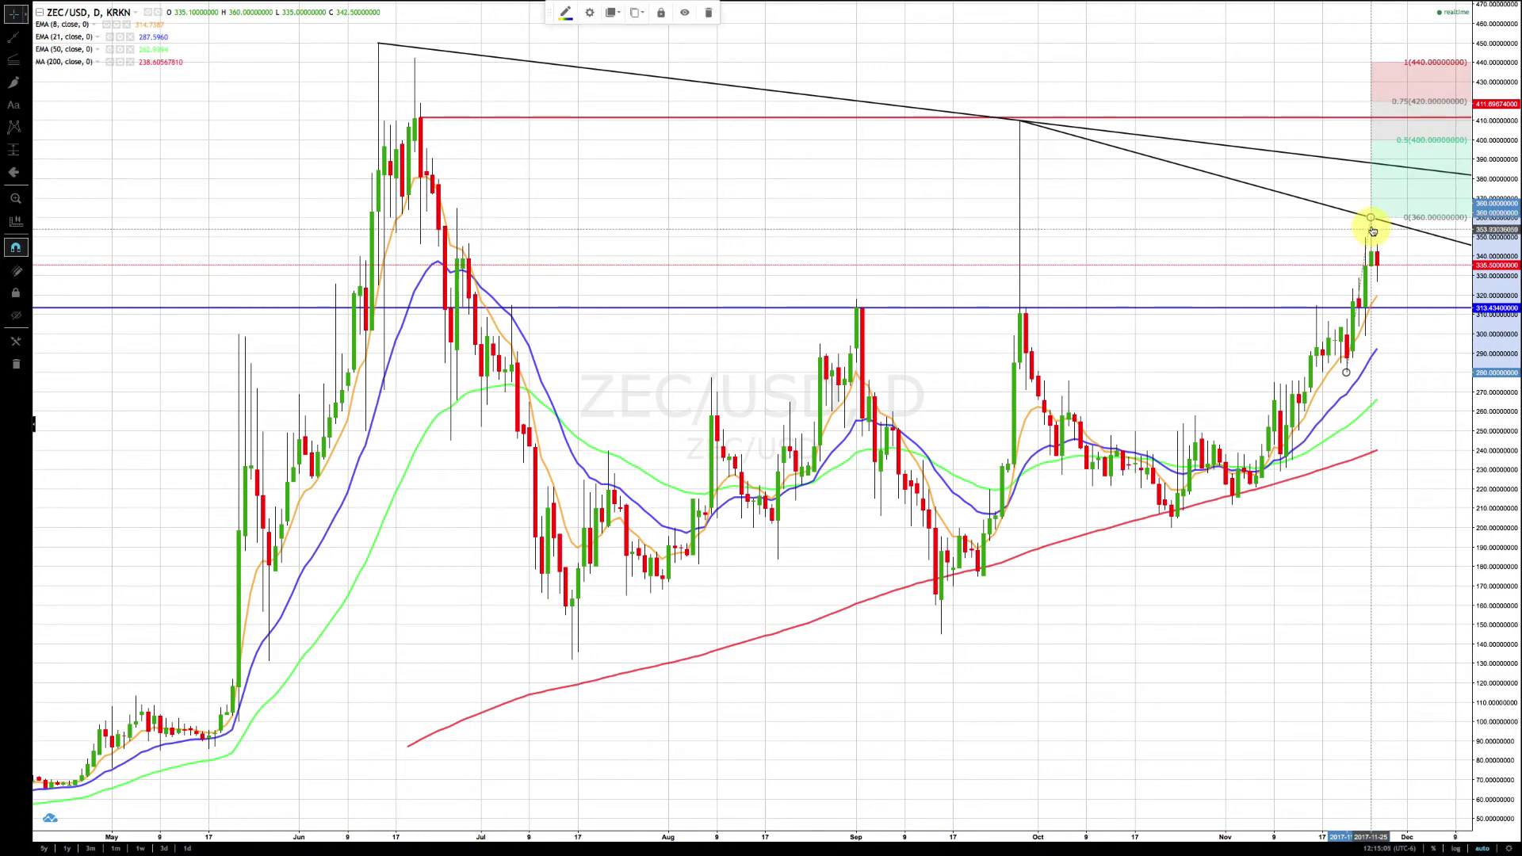
Enable the 0.125 and 0.25 levels of the November Fib extension and disable its 0.5, 0.75 and 1 levels.
scroll(1372, 218, down, 1)
right_click(1371, 219)
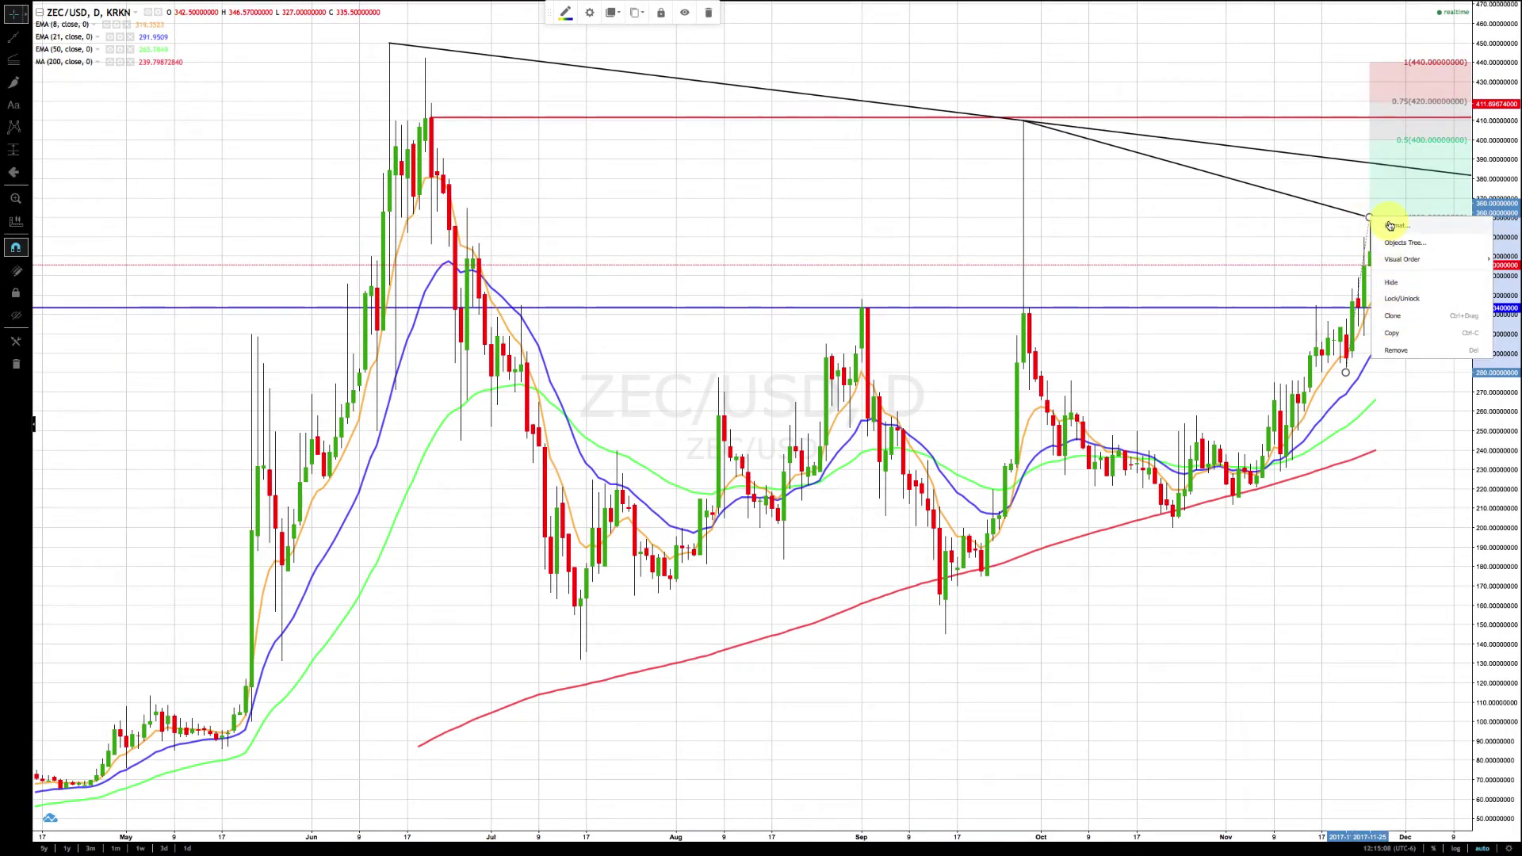
click(1390, 226)
click(626, 342)
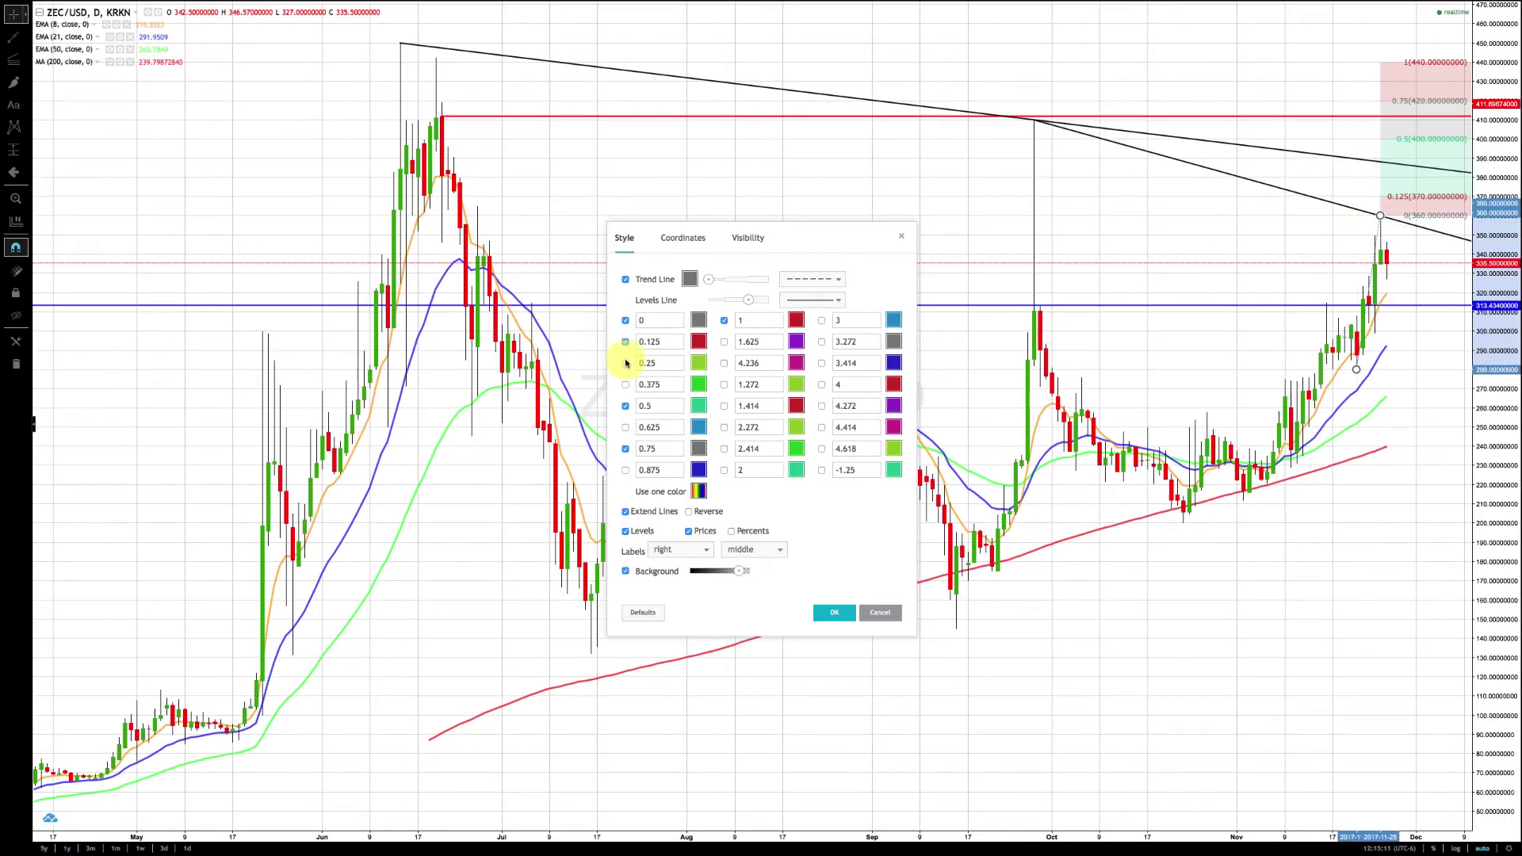
click(626, 364)
click(626, 406)
click(625, 450)
click(724, 320)
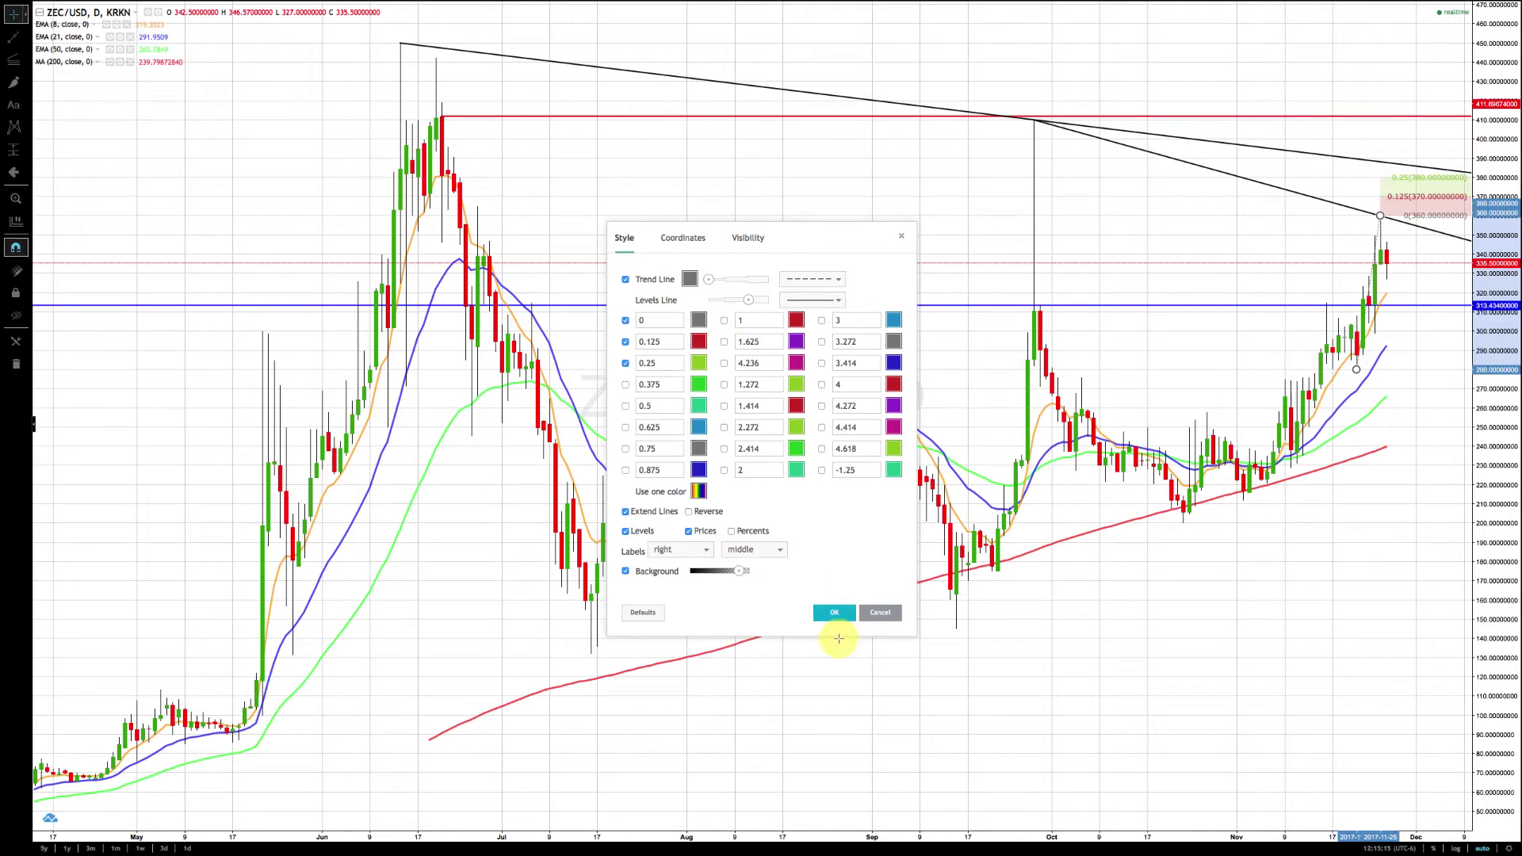
click(834, 612)
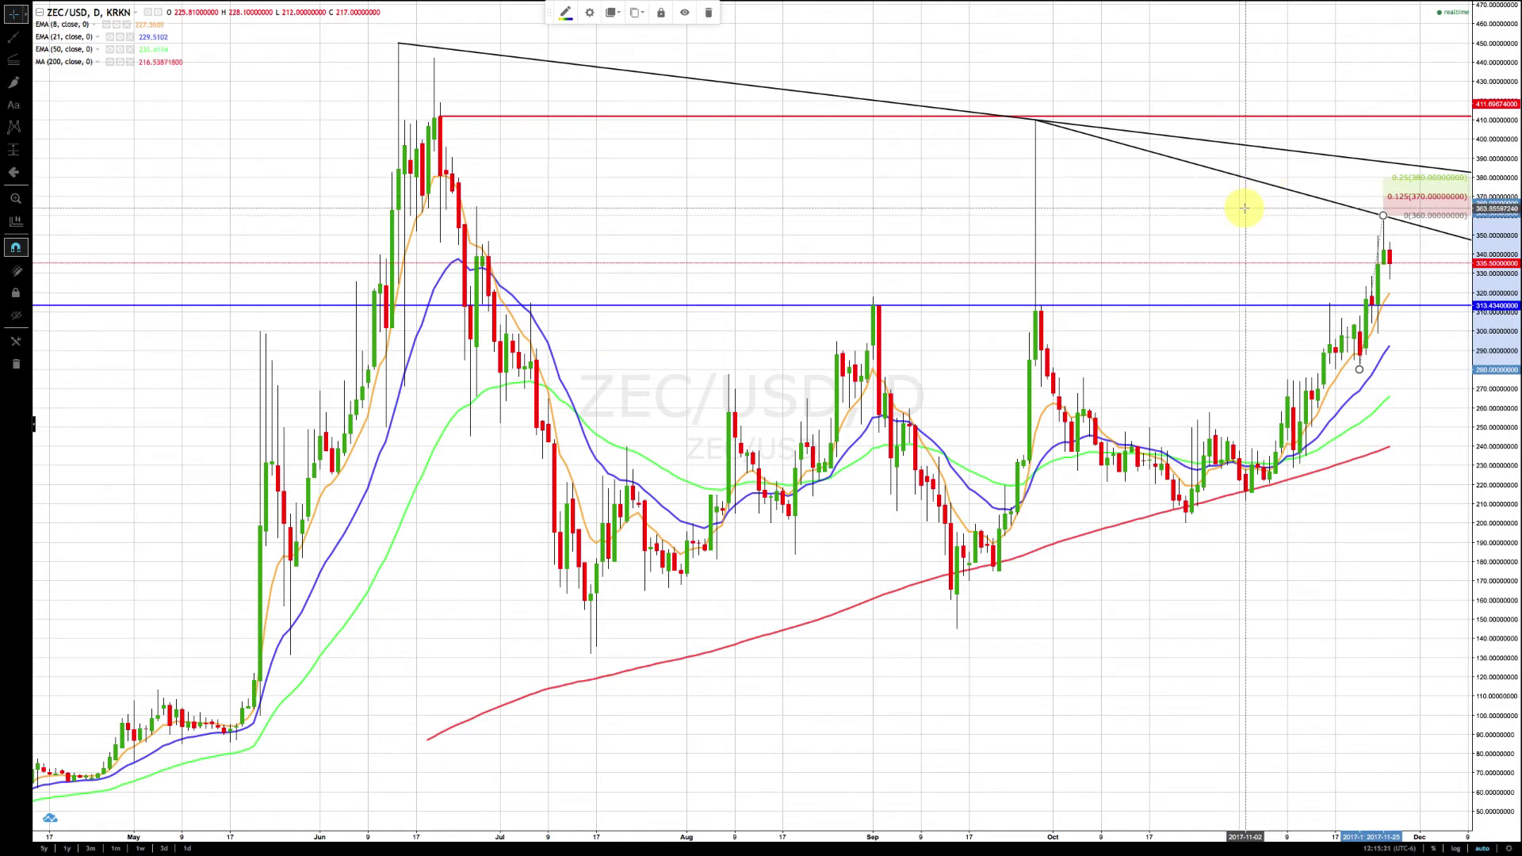
click(1240, 239)
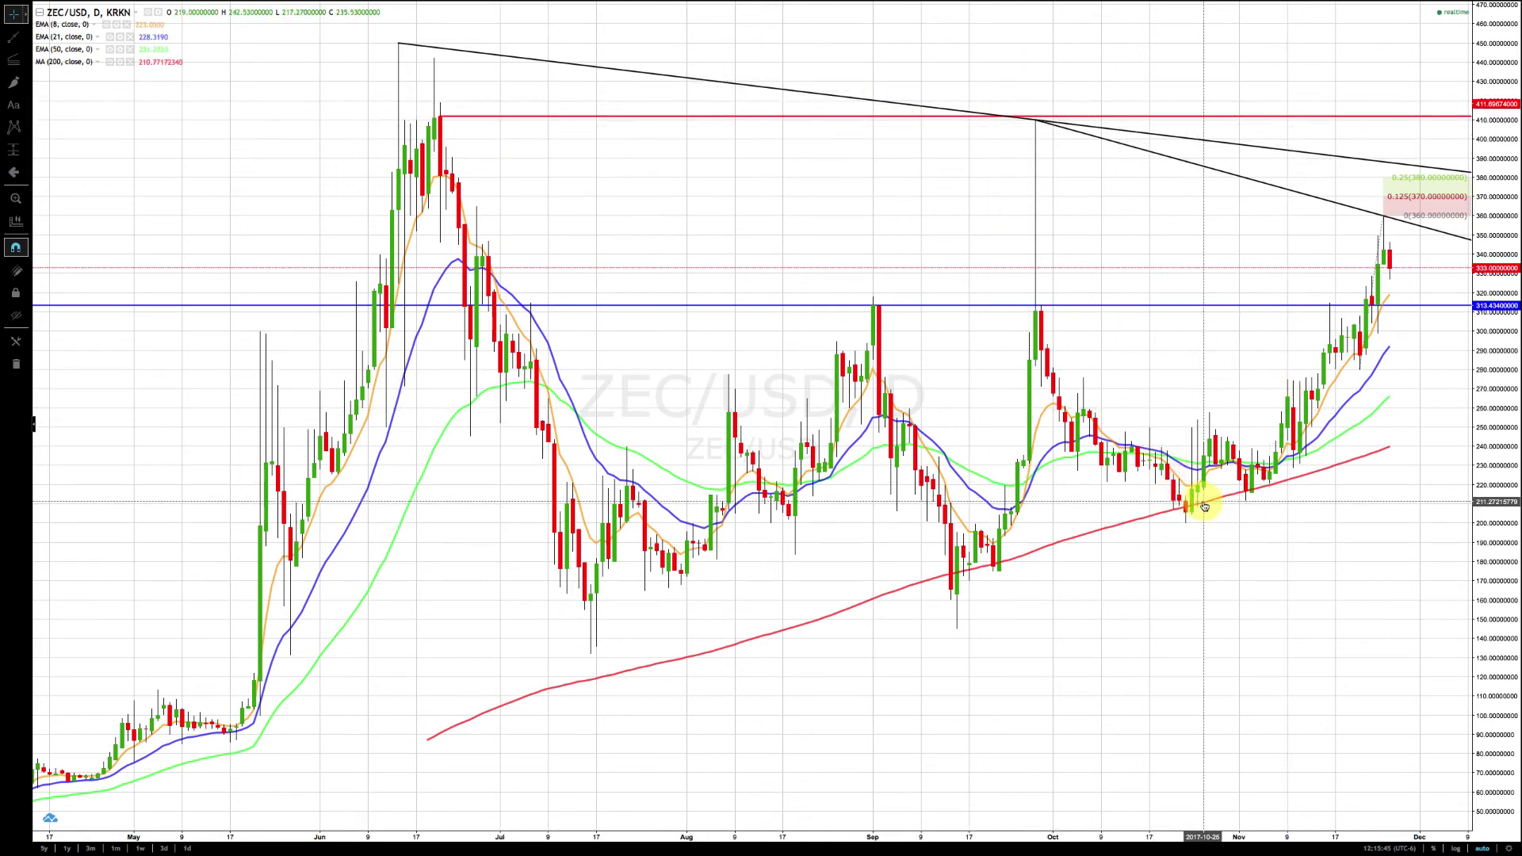
Draw a Trend-Based Fib Extension from the October 23 low at 200 to the late-September high at 410, projecting from that same high.
click(14, 59)
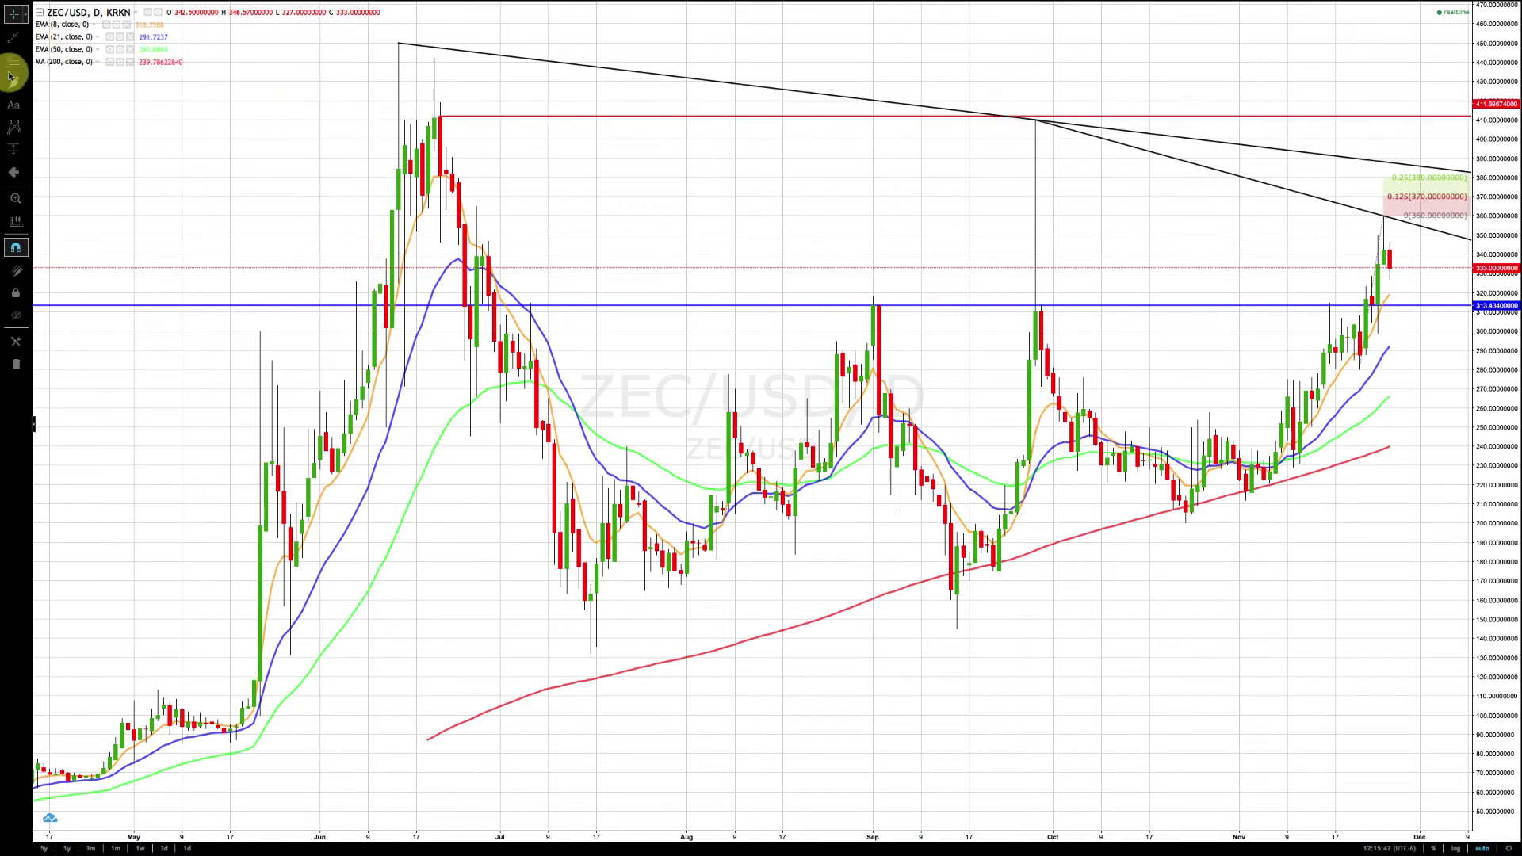
click(1185, 522)
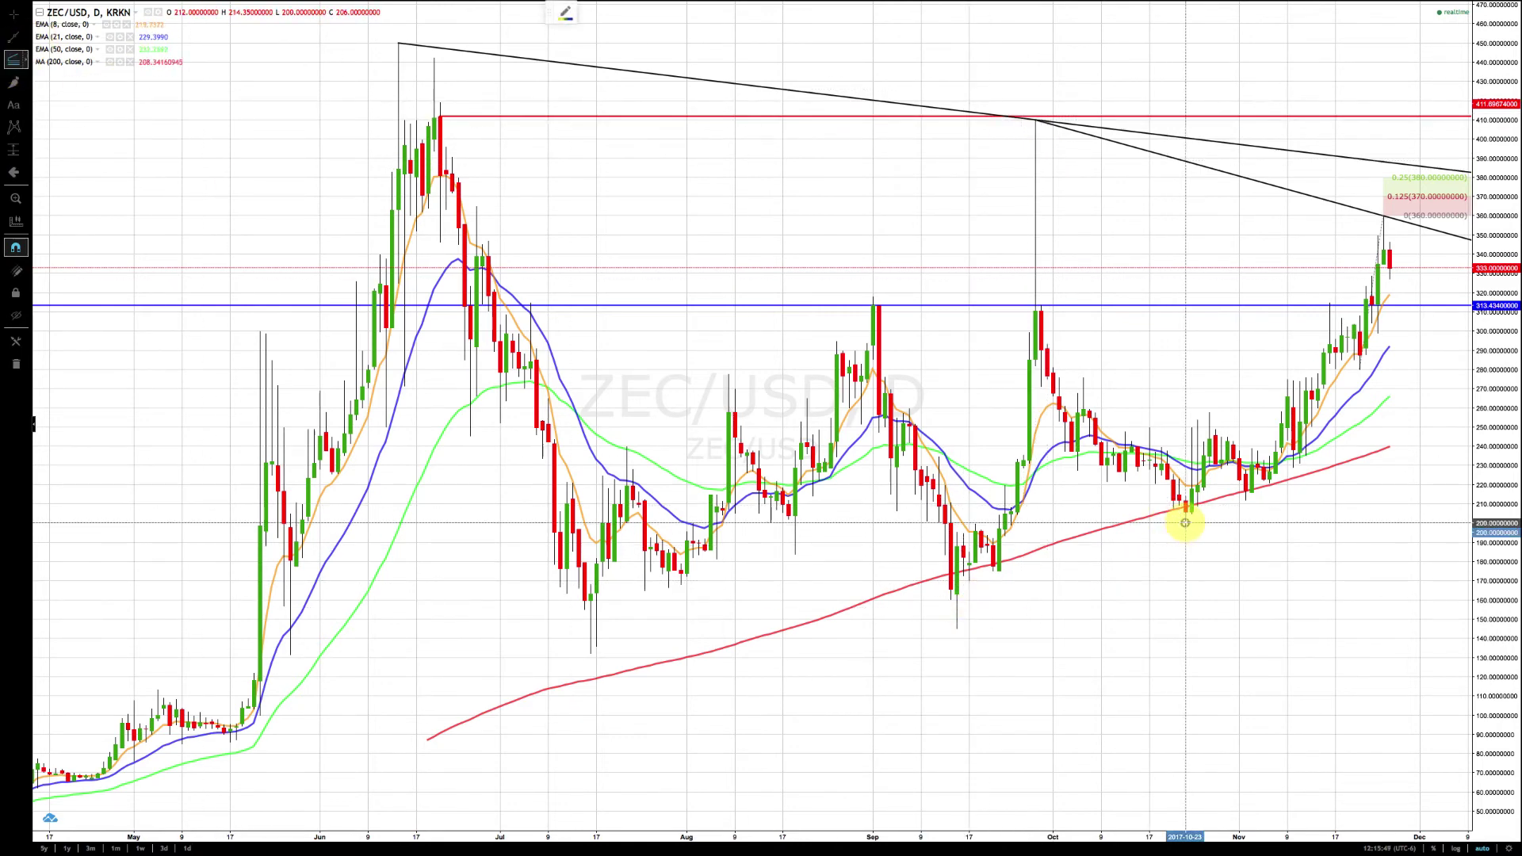
click(1034, 119)
click(1035, 119)
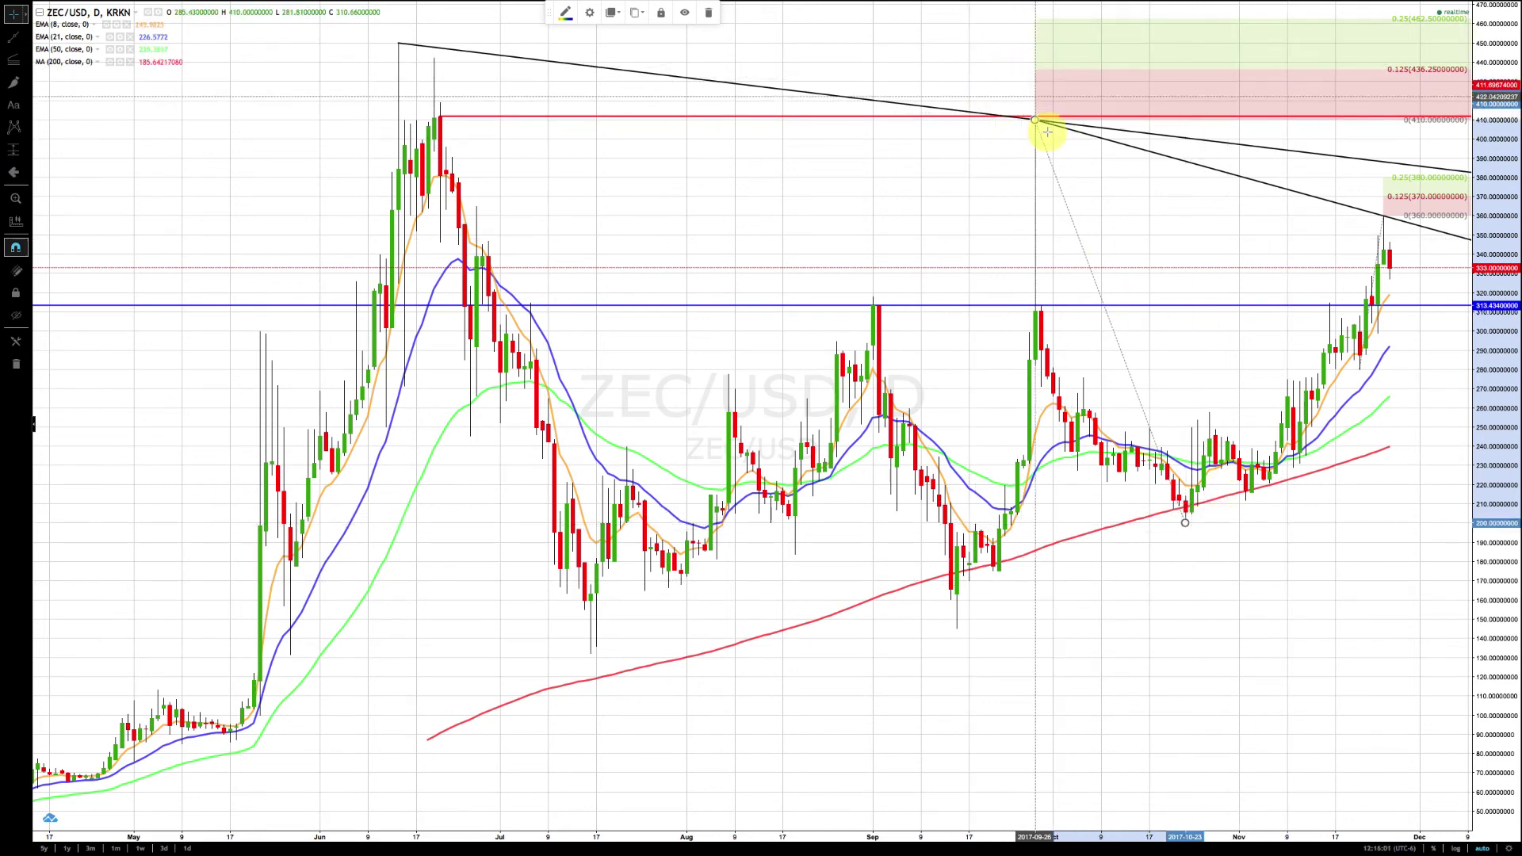
click(1173, 243)
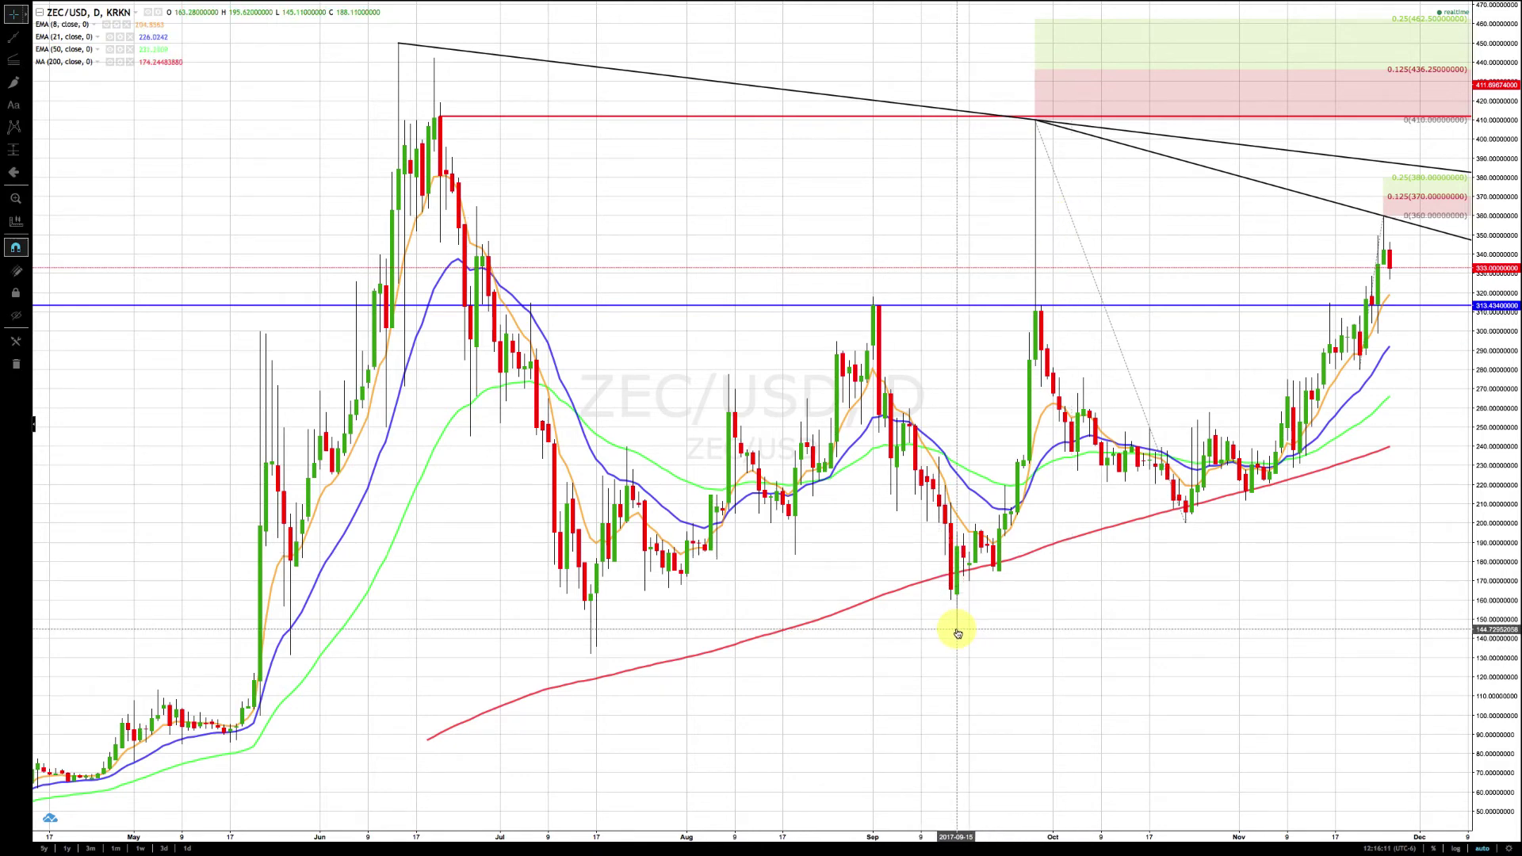
Draw a Trend-Based Fib Extension from the September 15 low at 145.11 to the late-September high at 410, projecting from the October 23 low at 200.
click(14, 60)
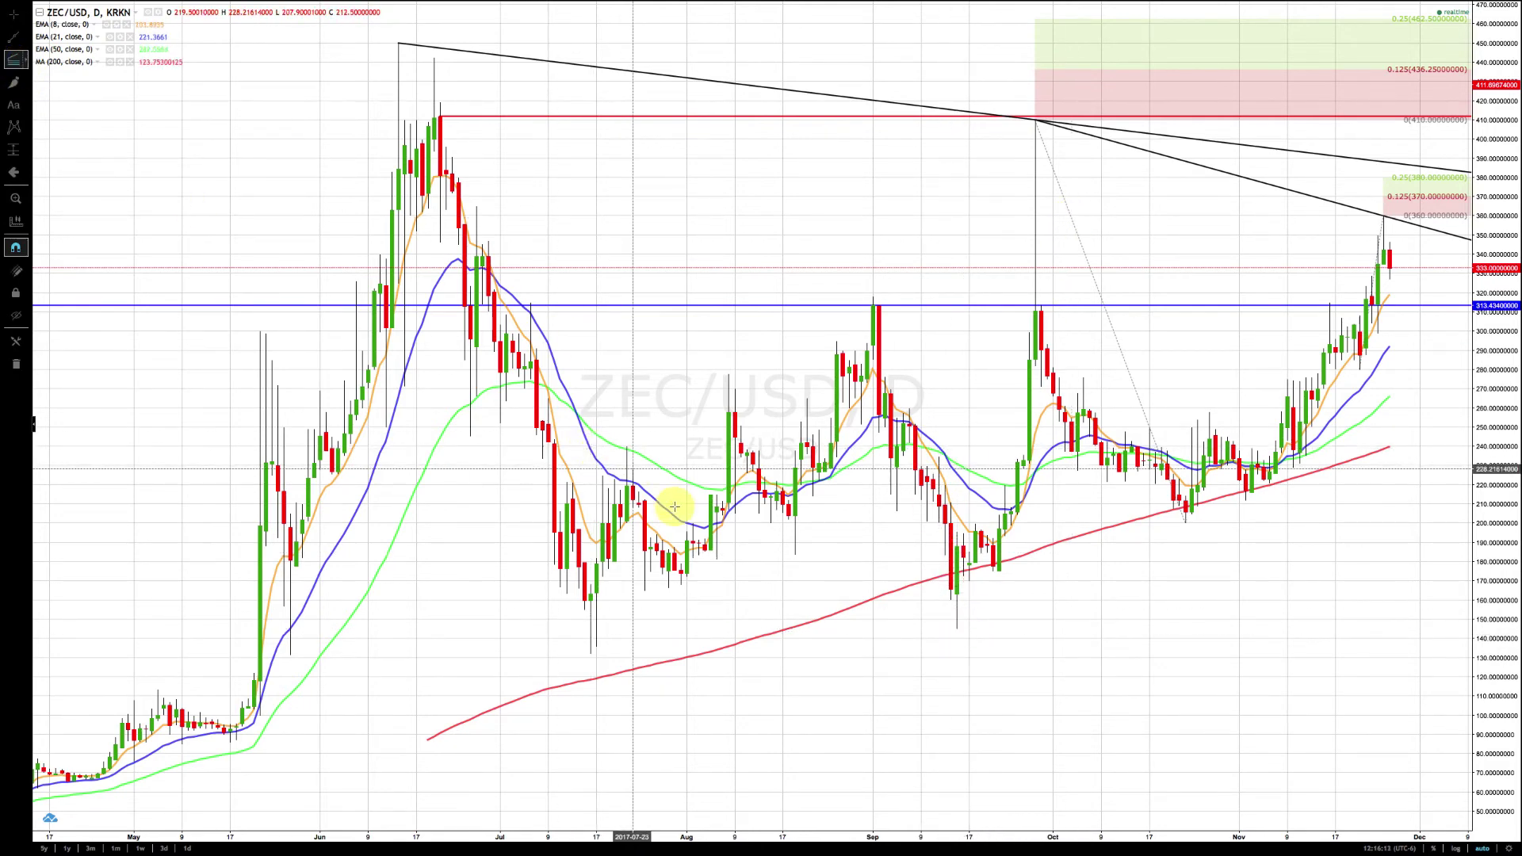
click(957, 628)
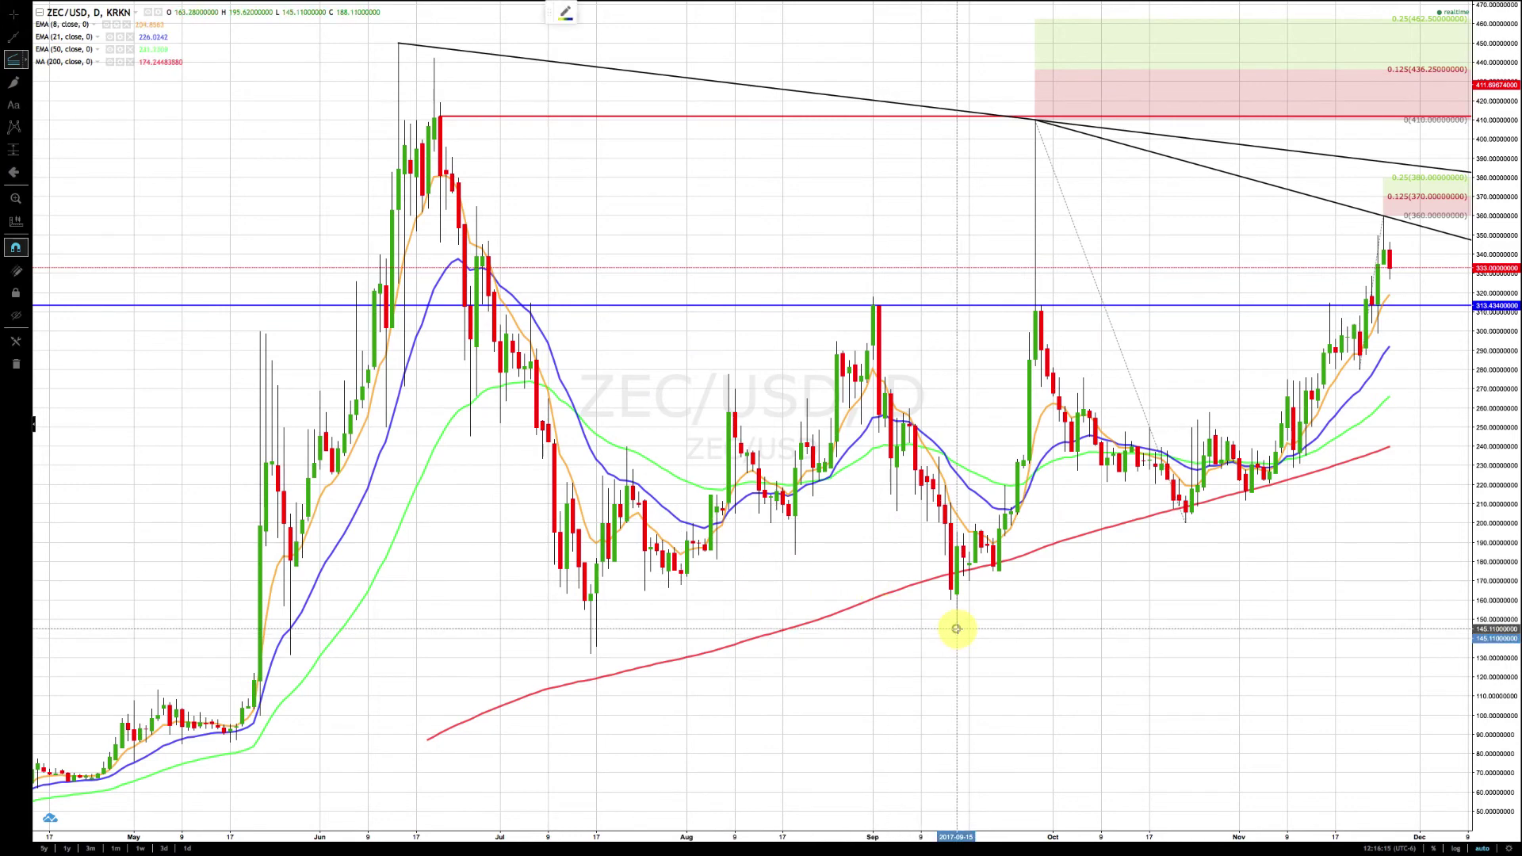
click(1034, 119)
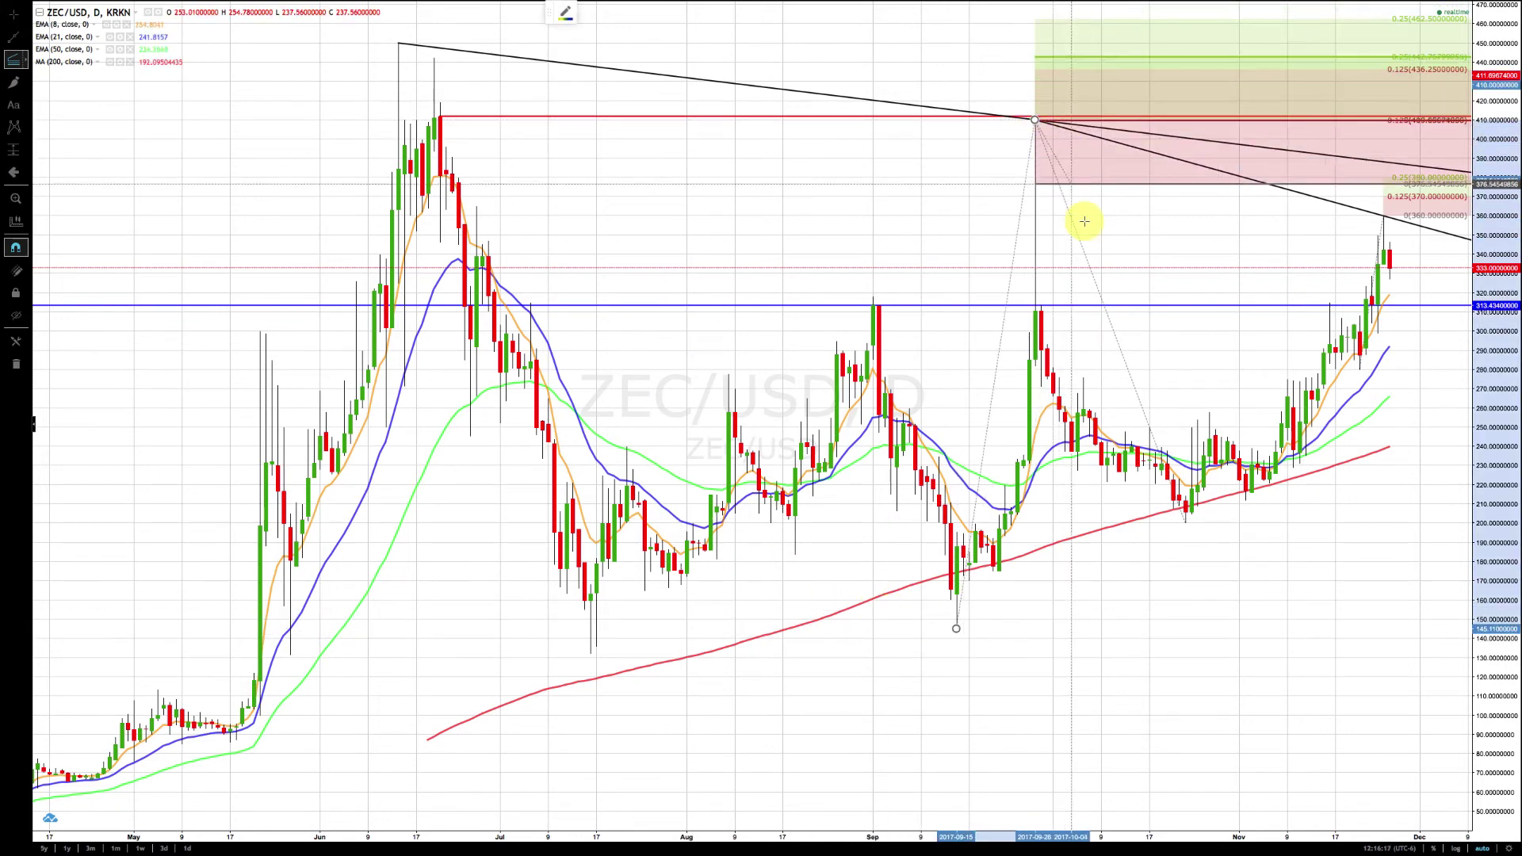
click(1186, 525)
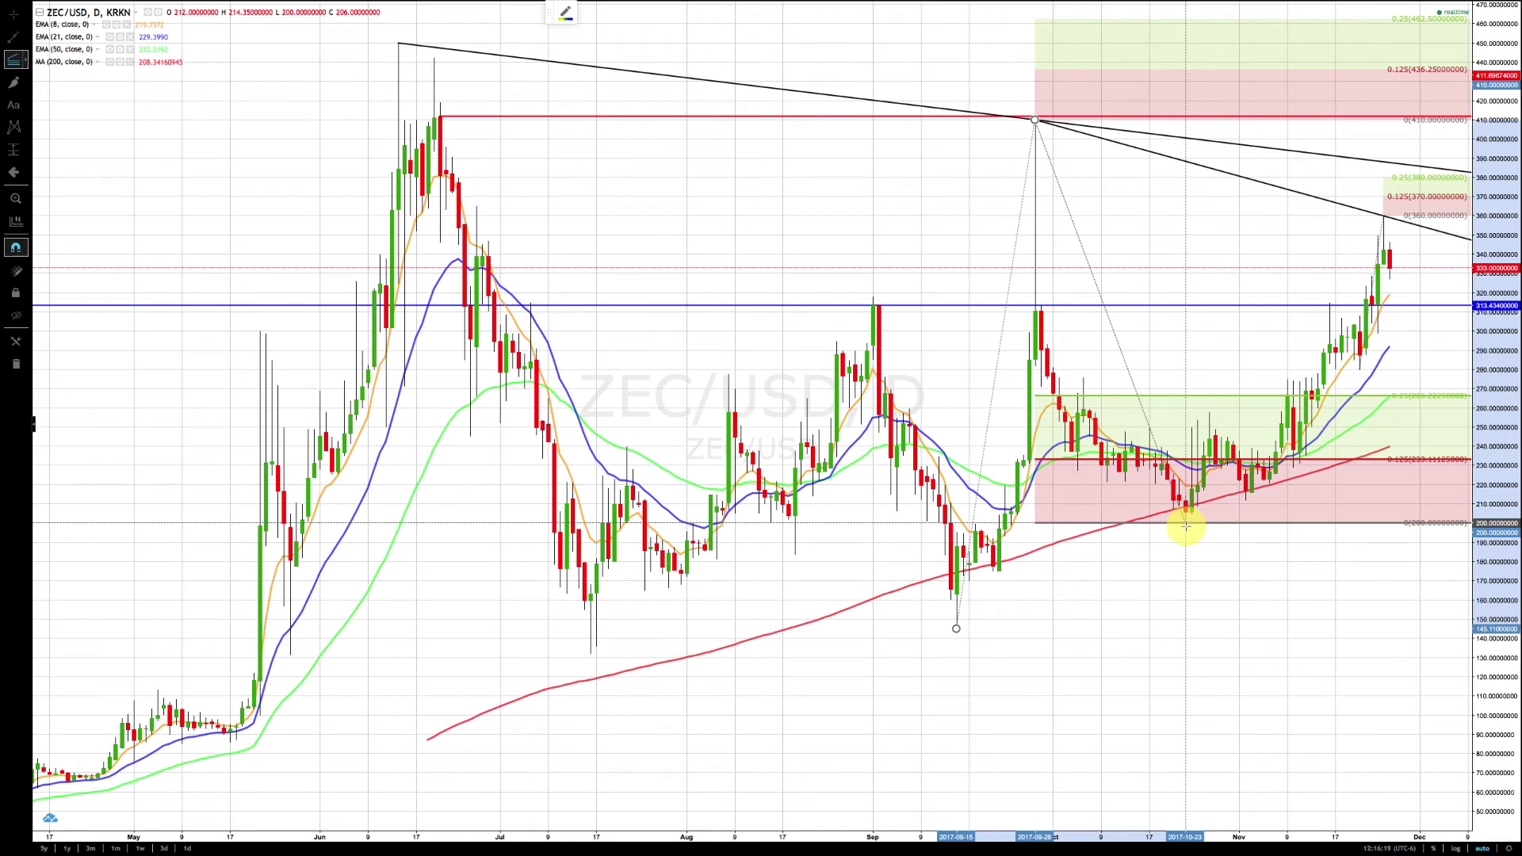
Show only the 0, 0.625 and 1 levels on the extension projected from the October 23 low, and turn off its background fill.
right_click(1186, 526)
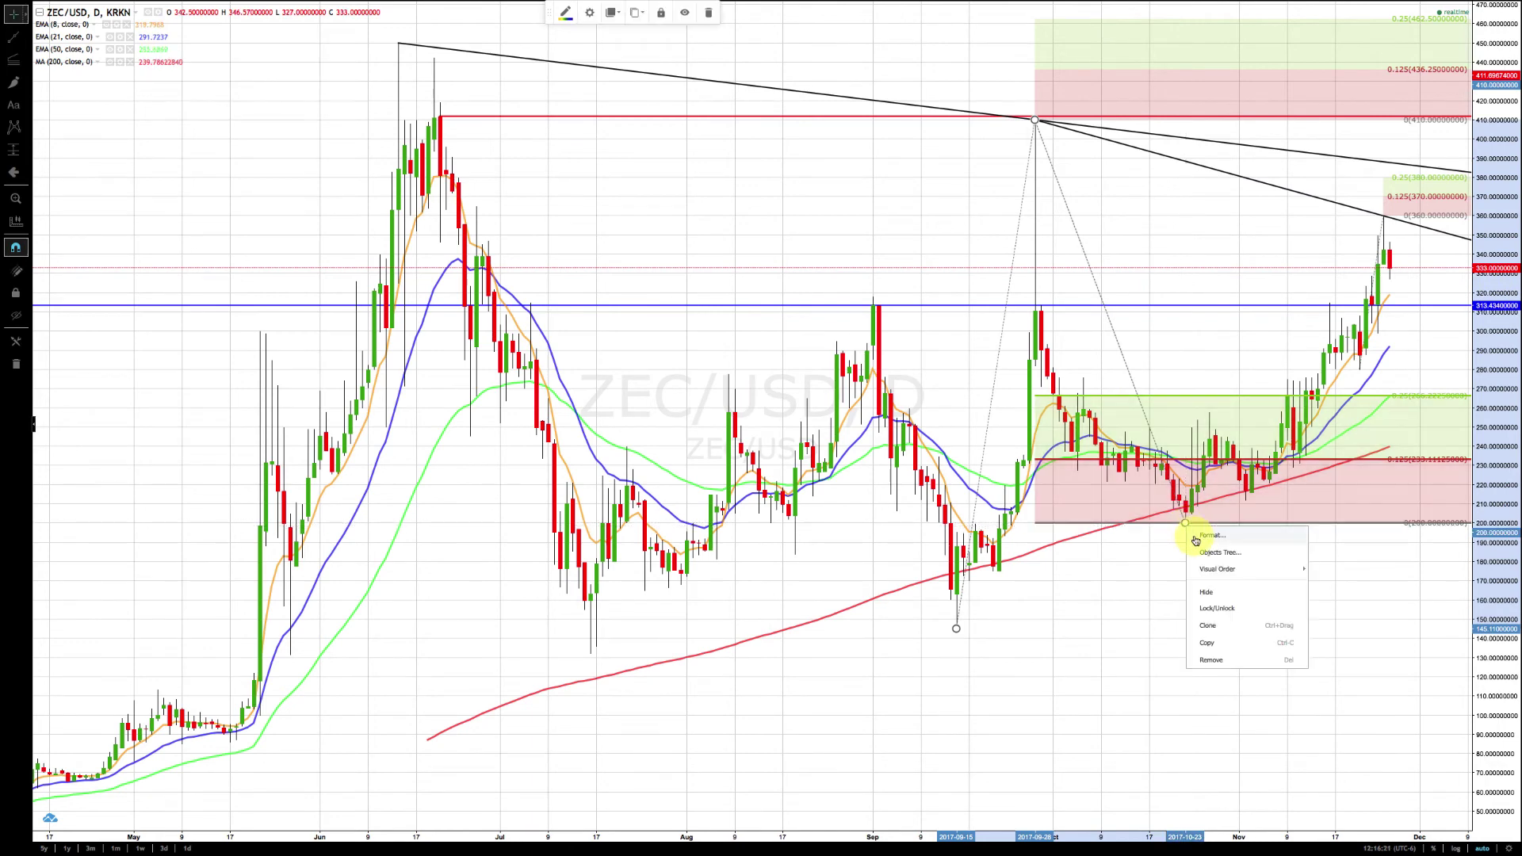
click(1195, 541)
click(625, 363)
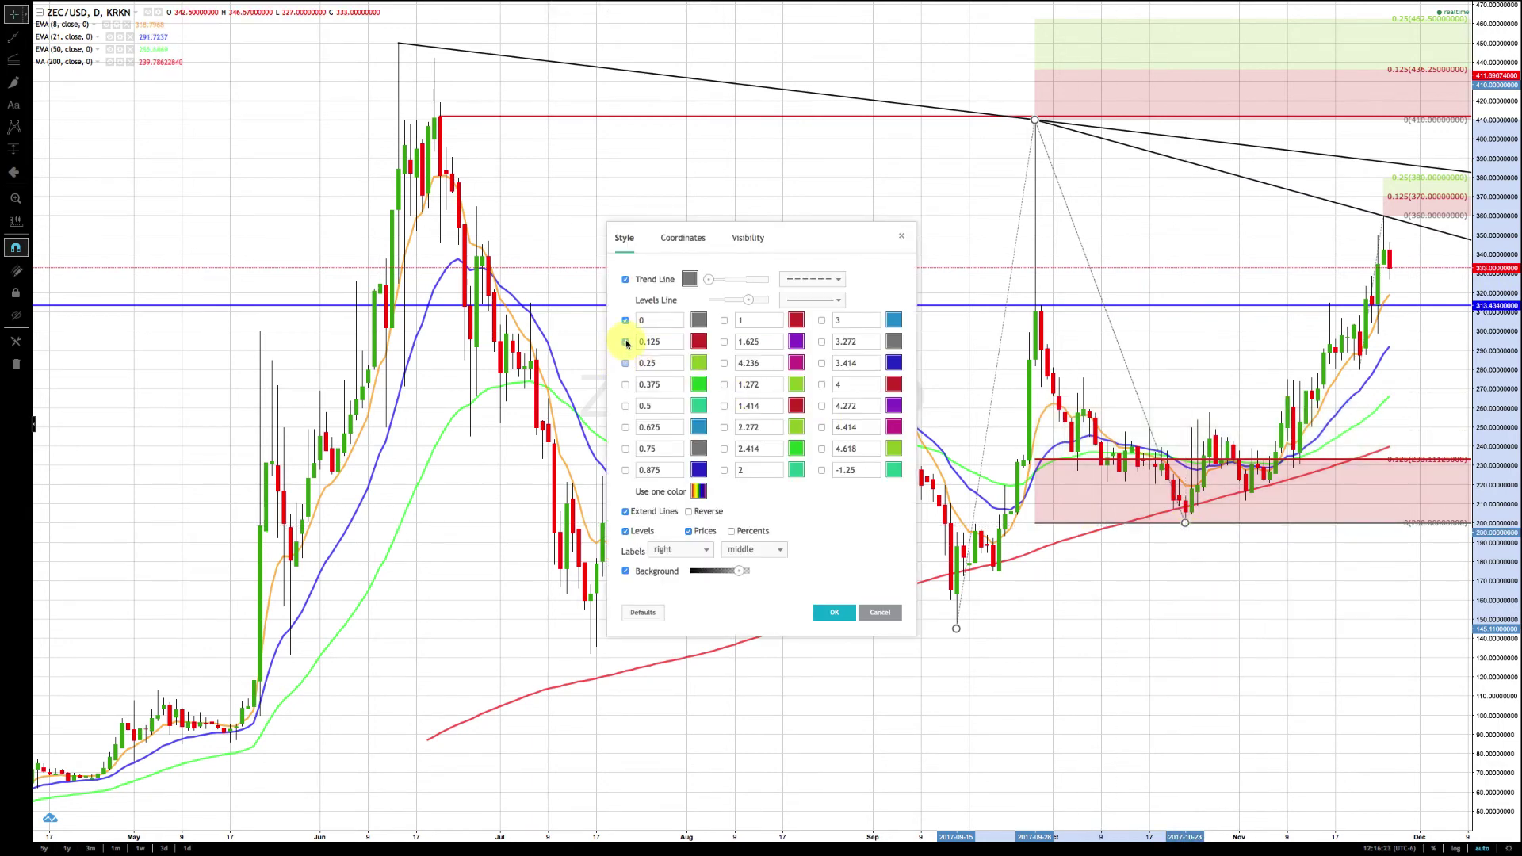
click(626, 342)
click(626, 427)
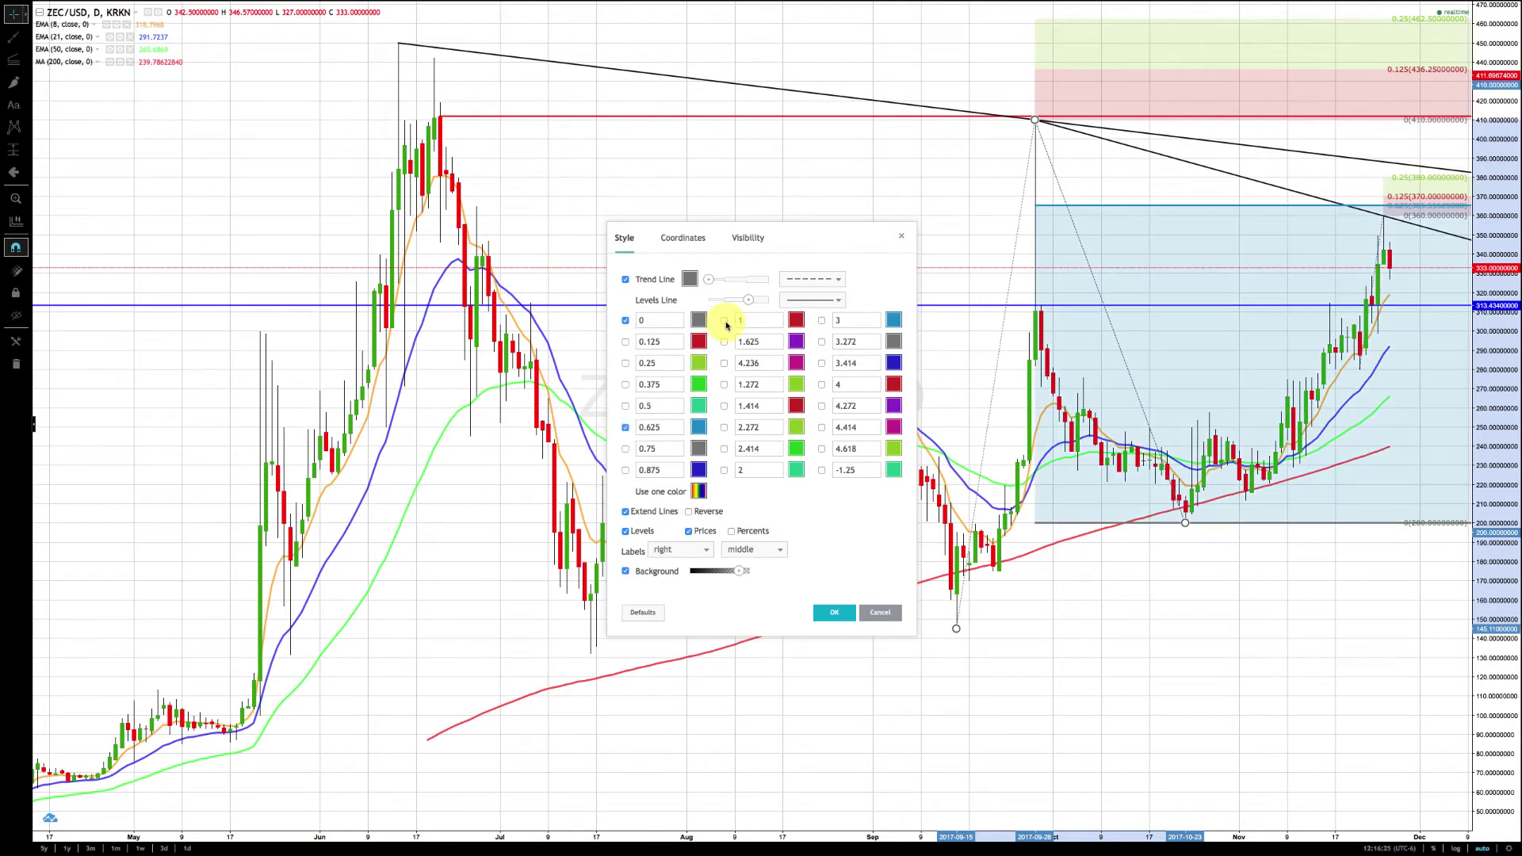
click(725, 321)
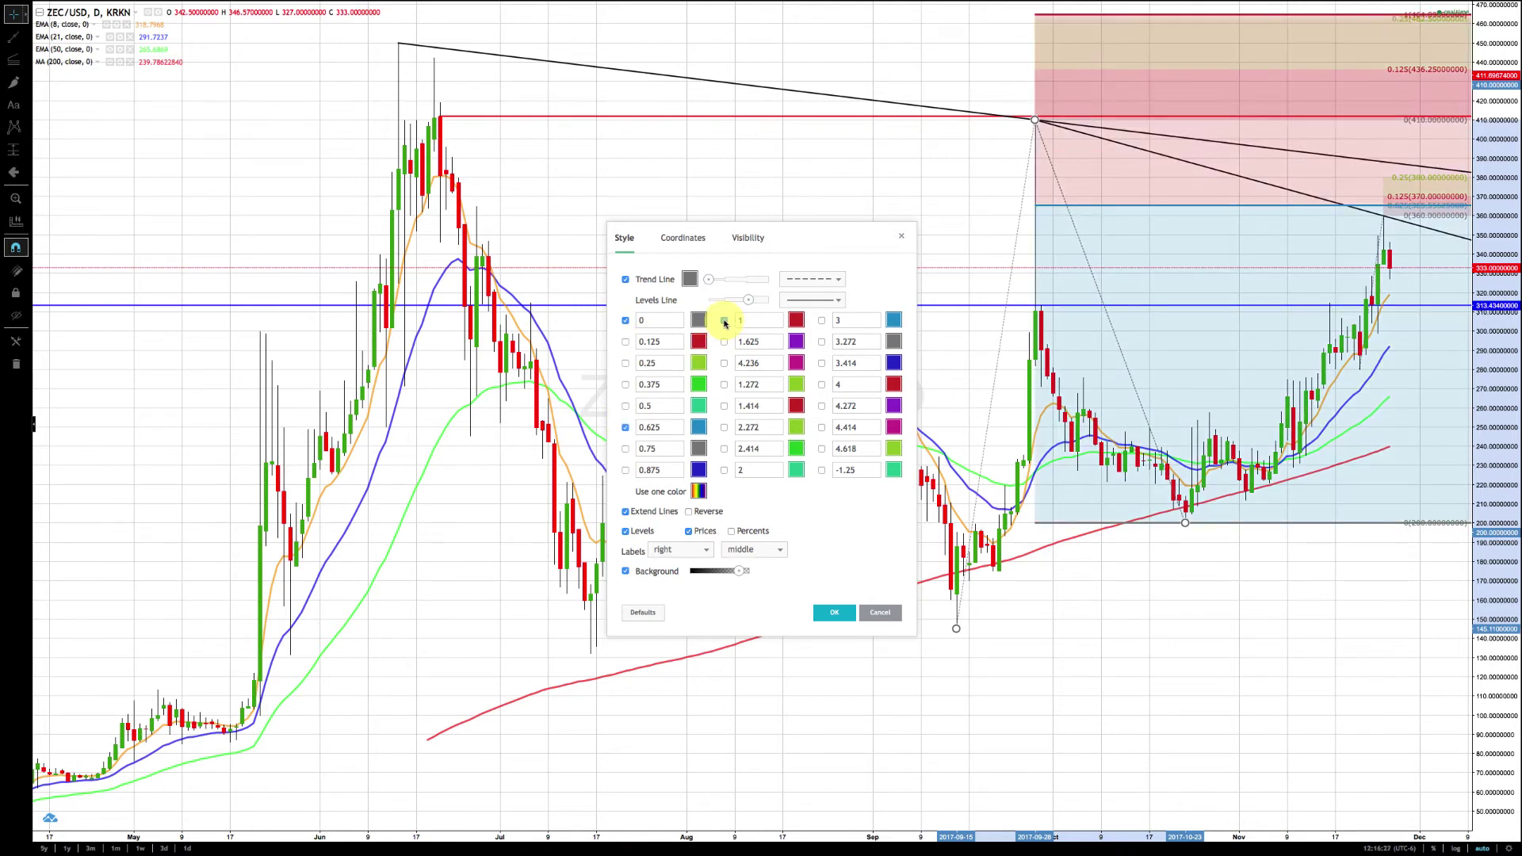
click(654, 572)
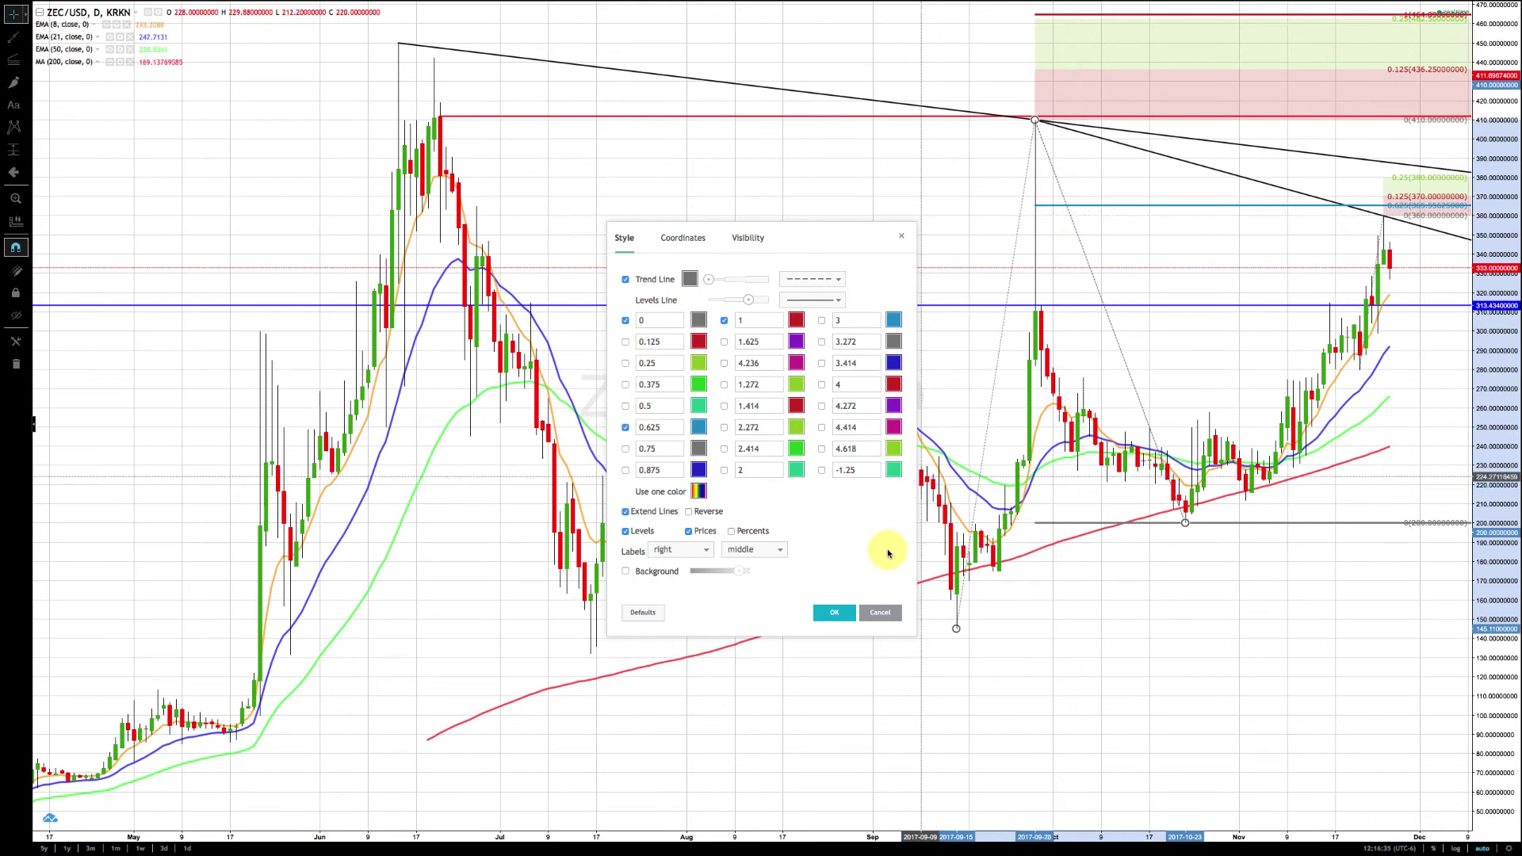
click(830, 613)
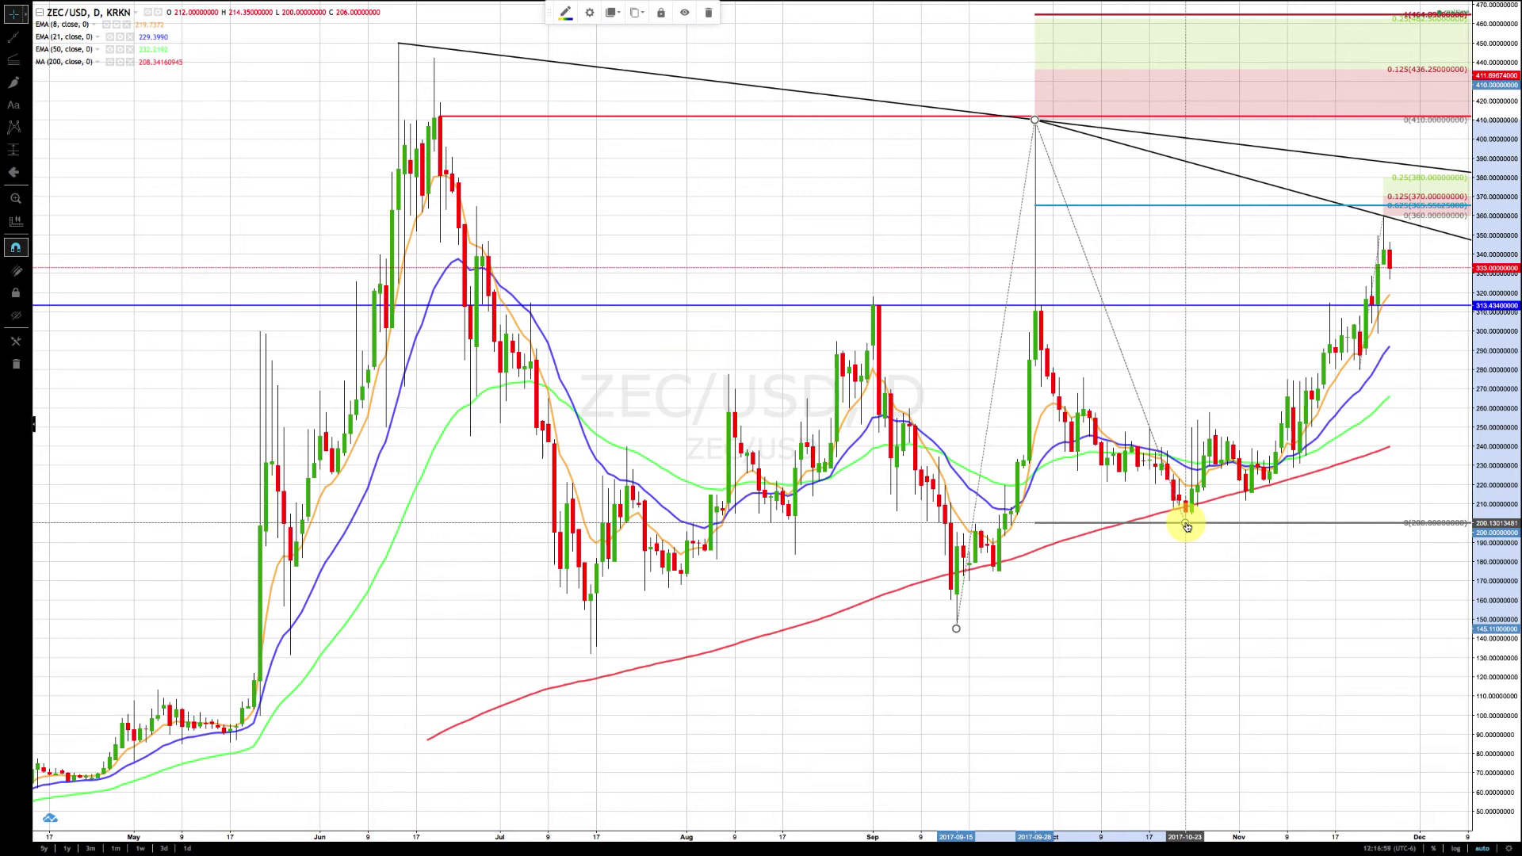
Add the Relative Strength Index indicator in a pane below the price chart and remove it again.
right_click(632, 186)
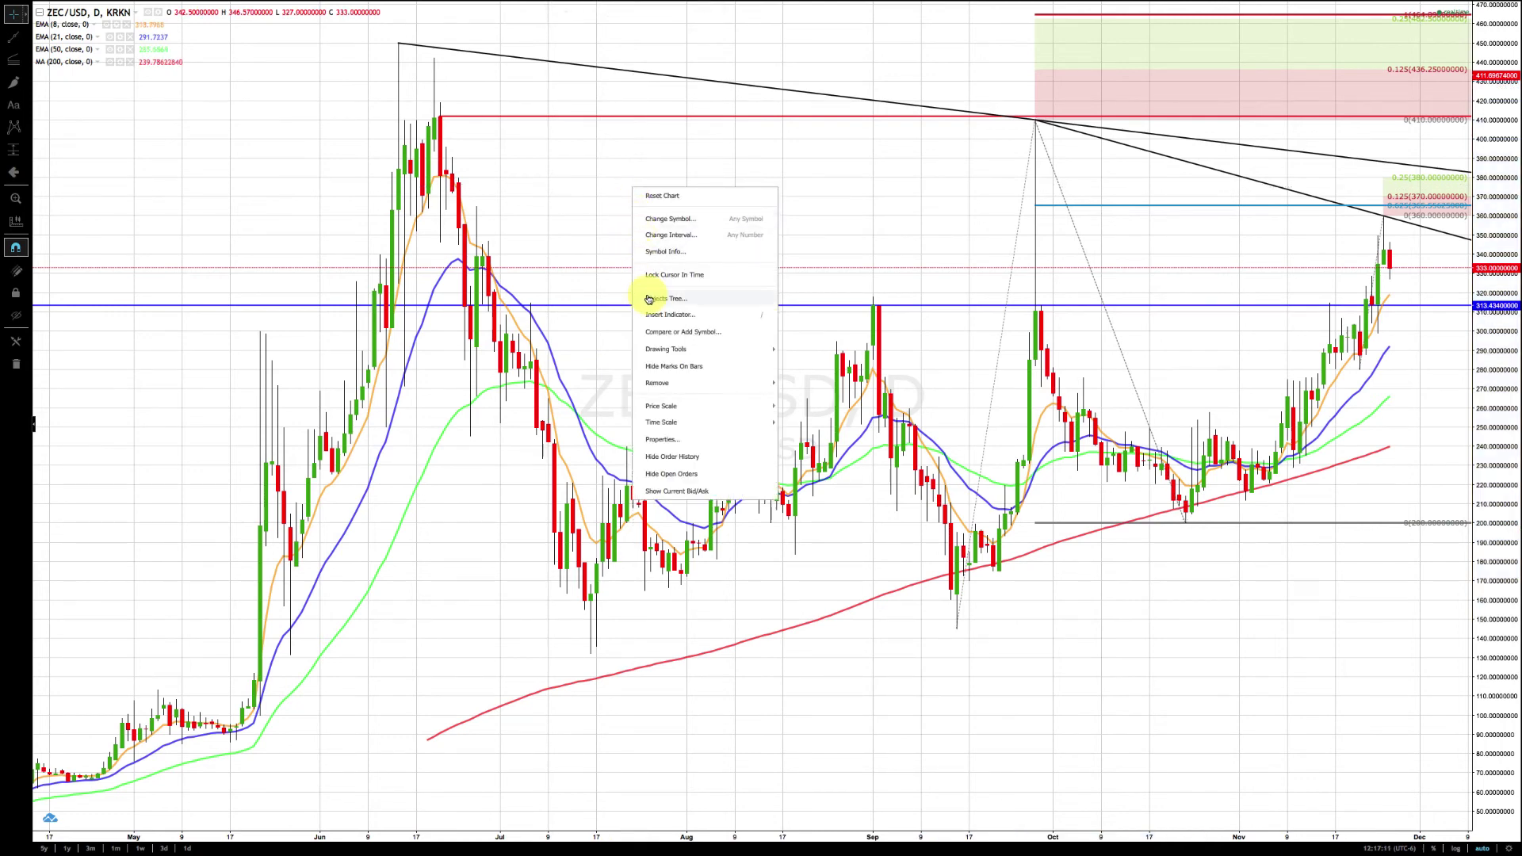
mouse_move(647, 387)
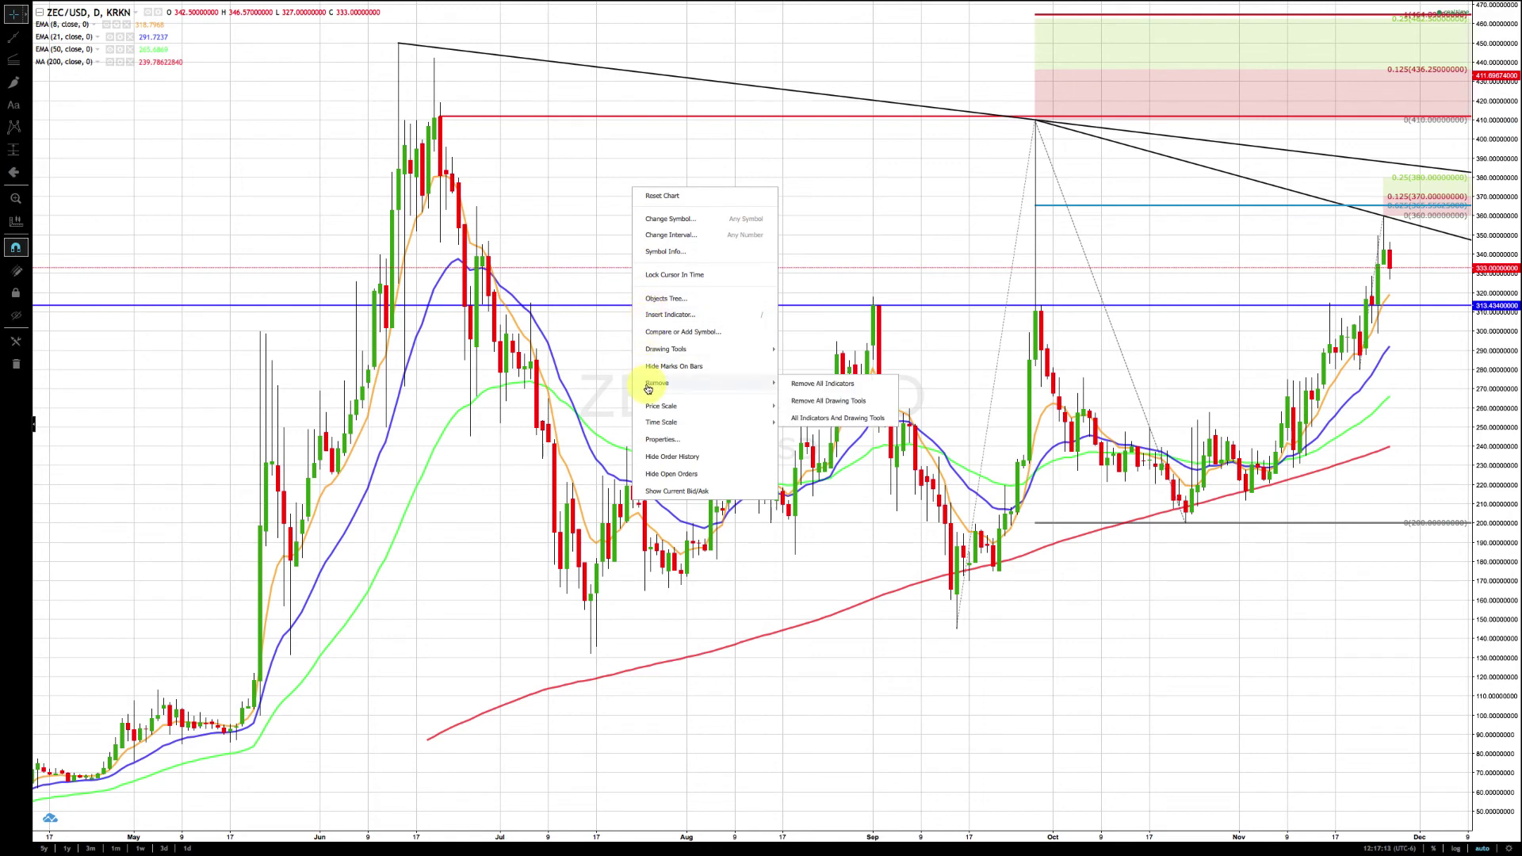
click(658, 315)
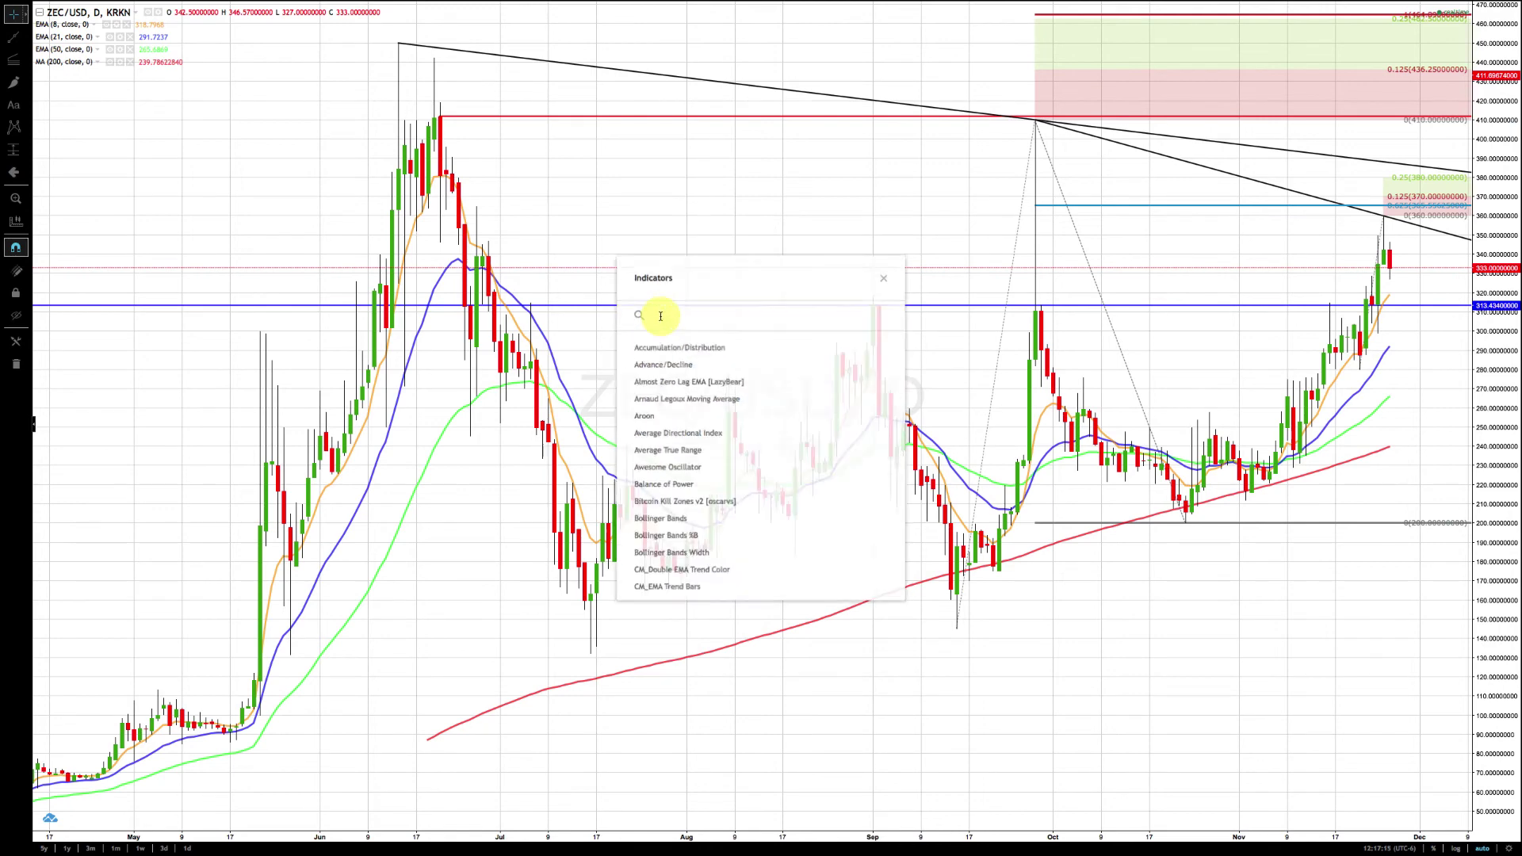
text(rsi)
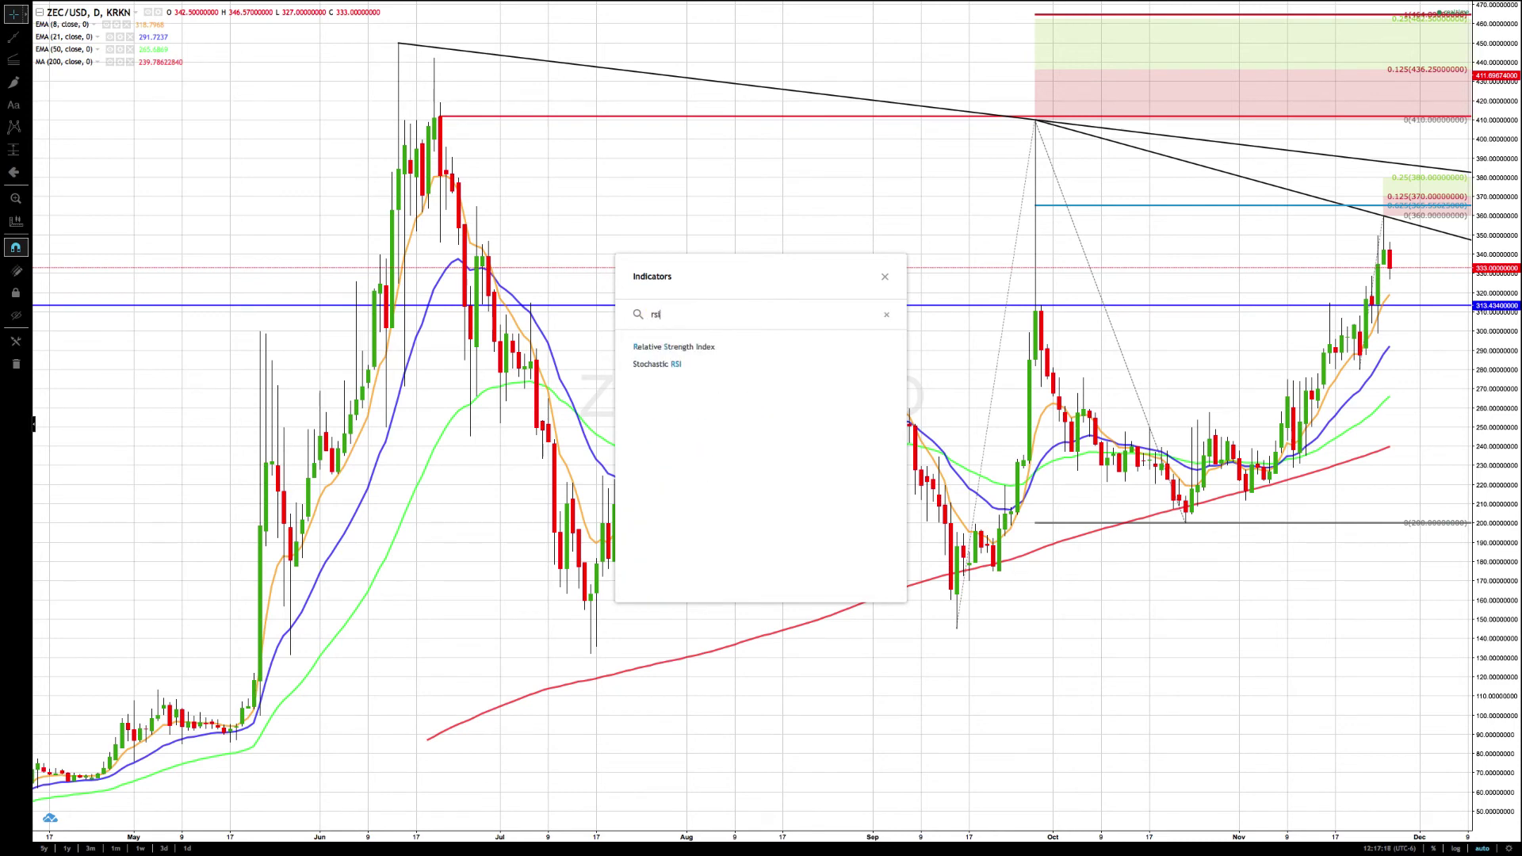
click(658, 350)
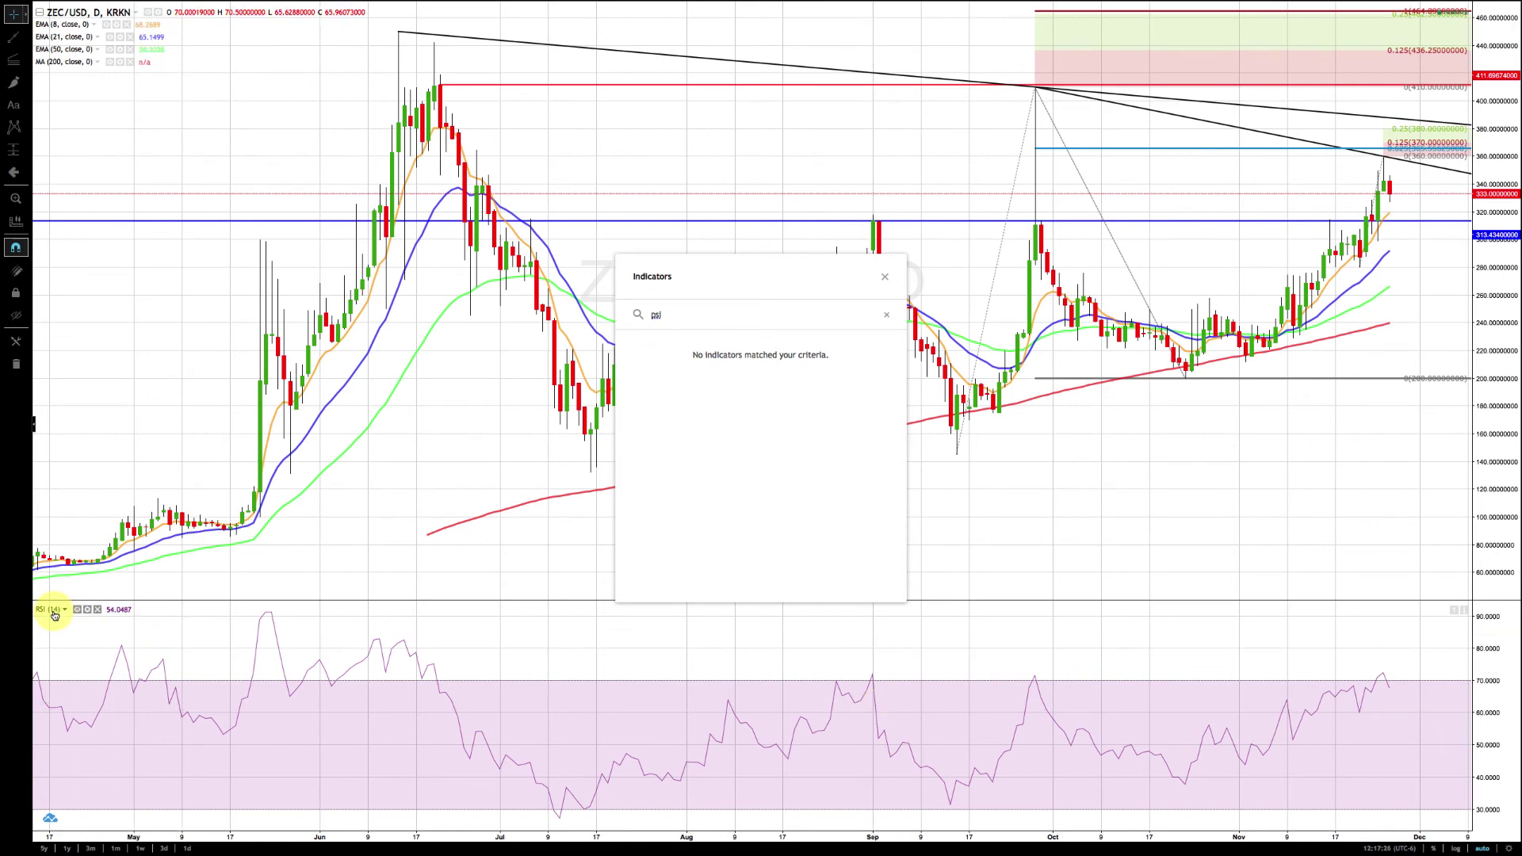
click(885, 277)
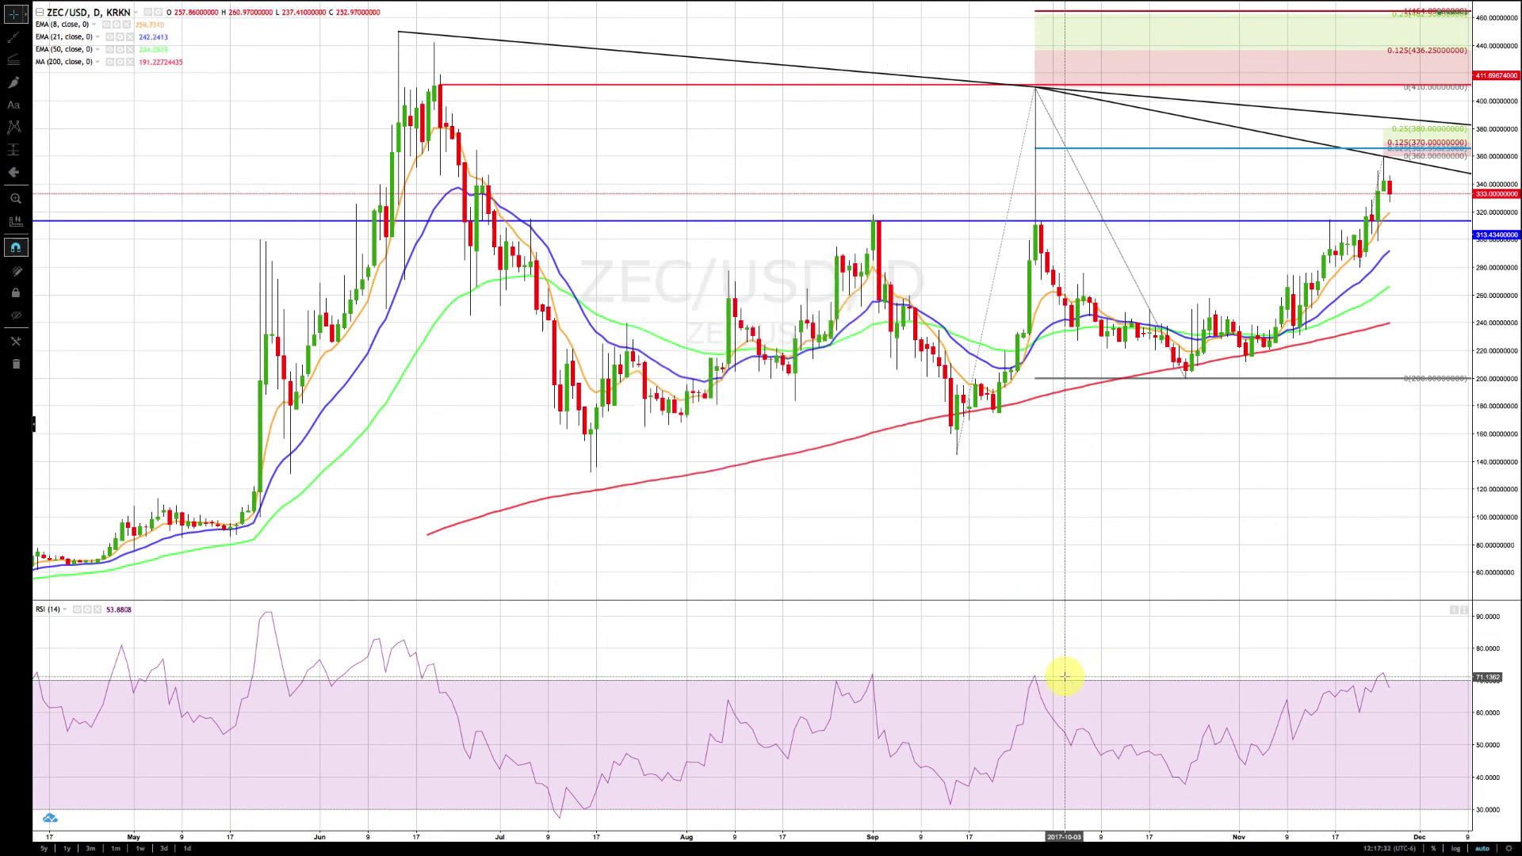
click(96, 609)
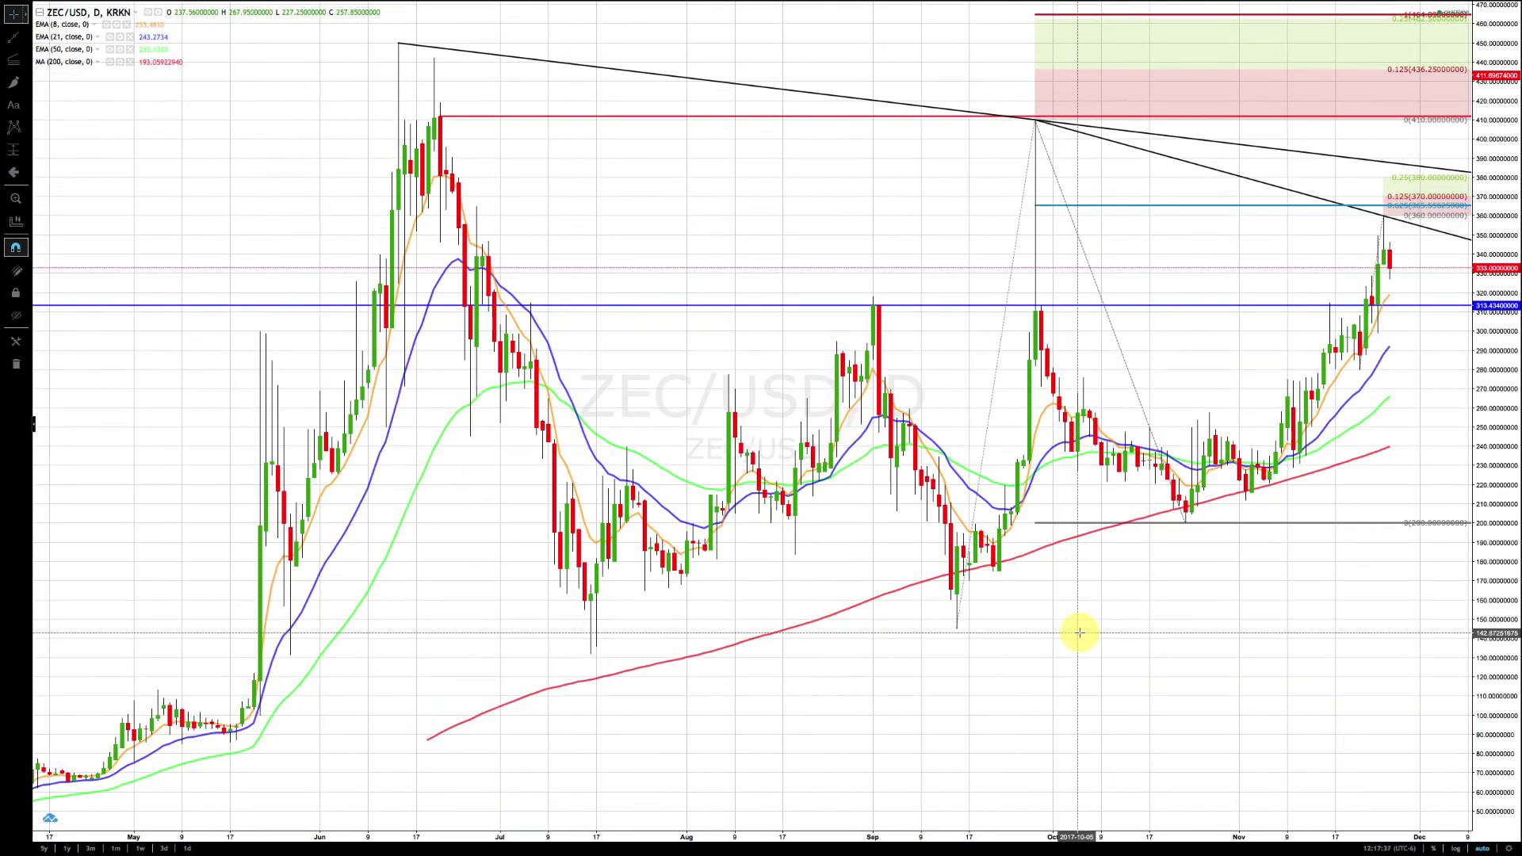